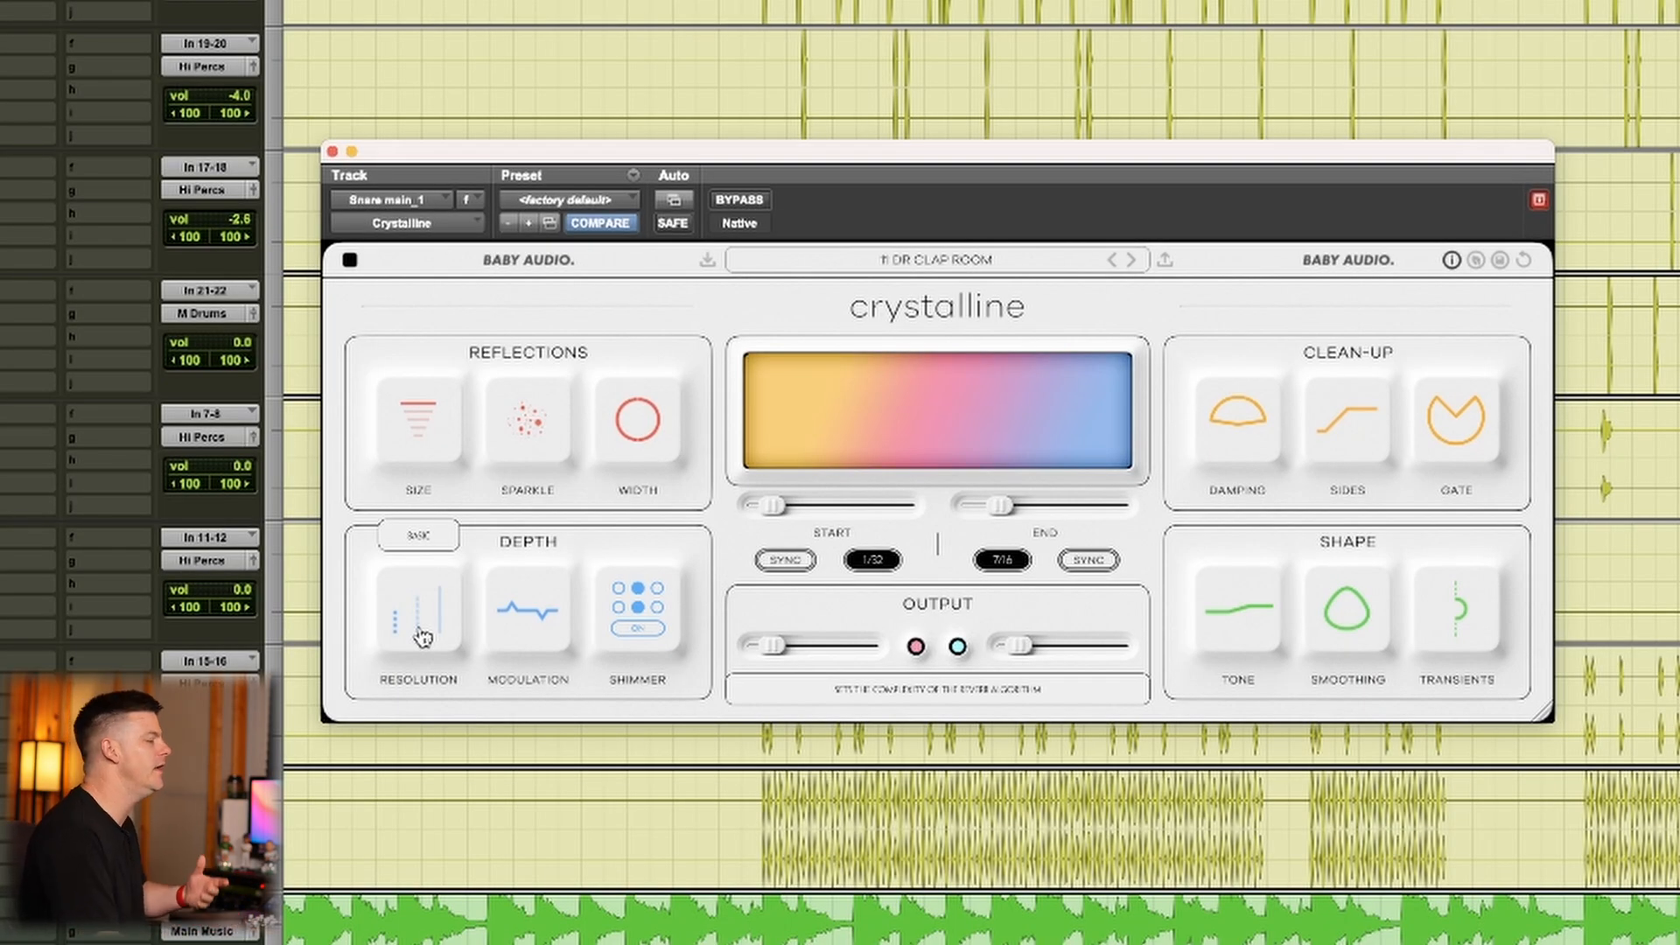
Keep the Depth resolution at Basic and switch the lower row of the Shimmer selector to its third option
{"action": "left_click_drag", "start_coordinate": [422, 636], "coordinate": [443, 626]}
{"action": "left_click", "coordinate": [400, 625]}
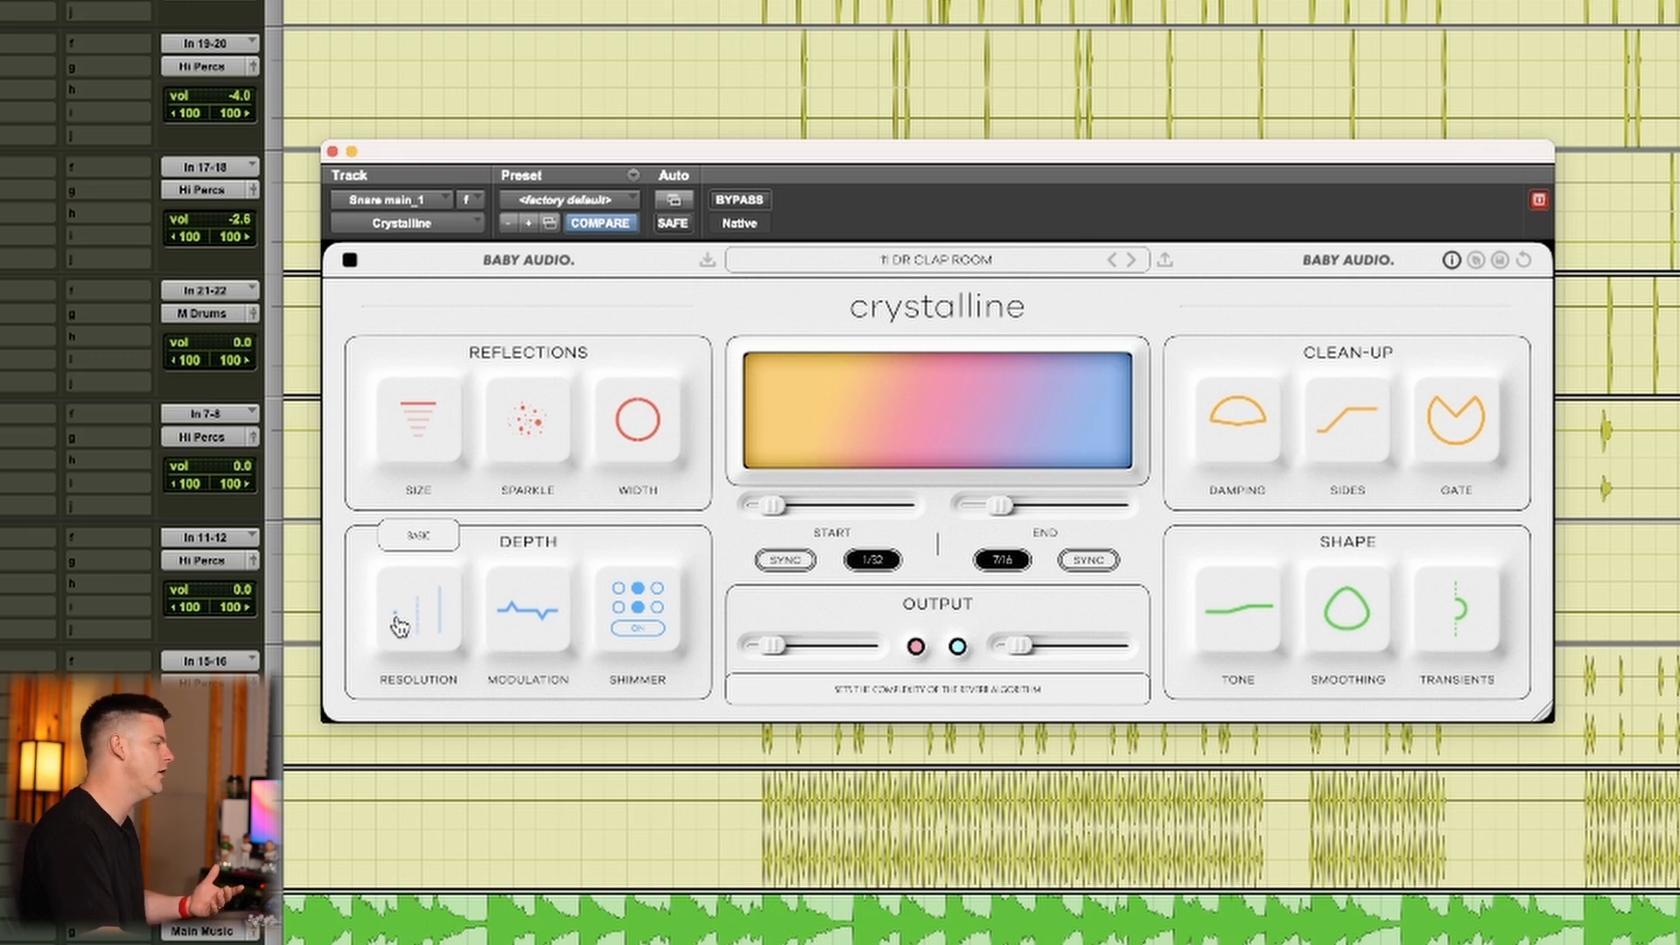
{"action": "mouse_move", "coordinate": [508, 639]}
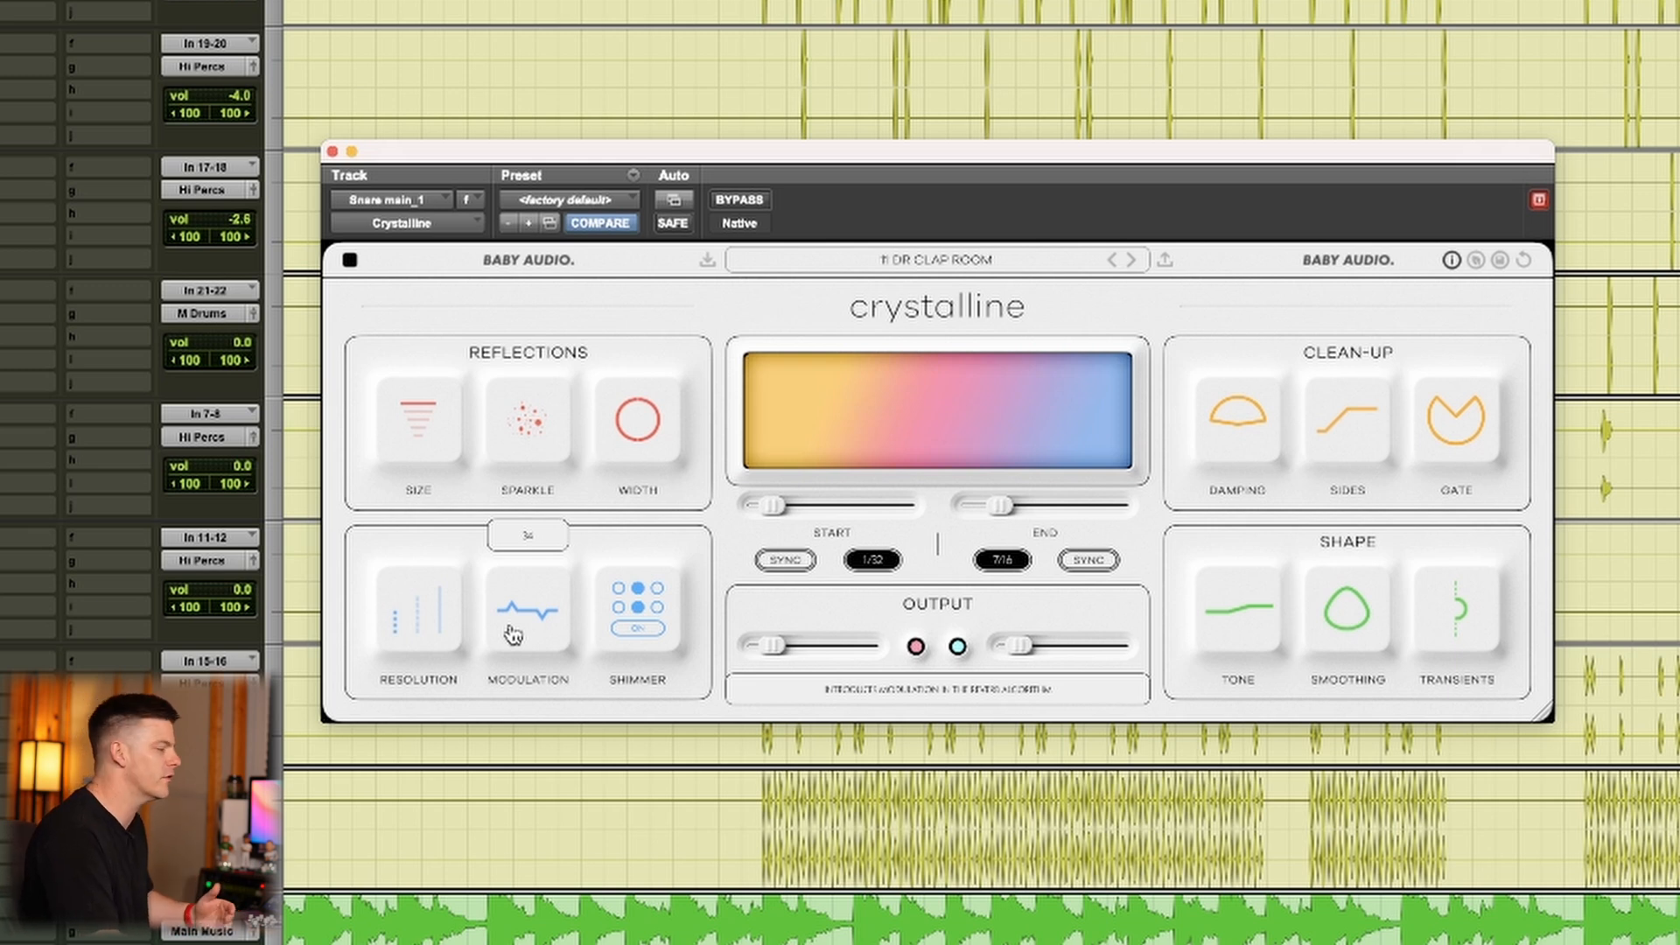
{"action": "mouse_move", "coordinate": [649, 628]}
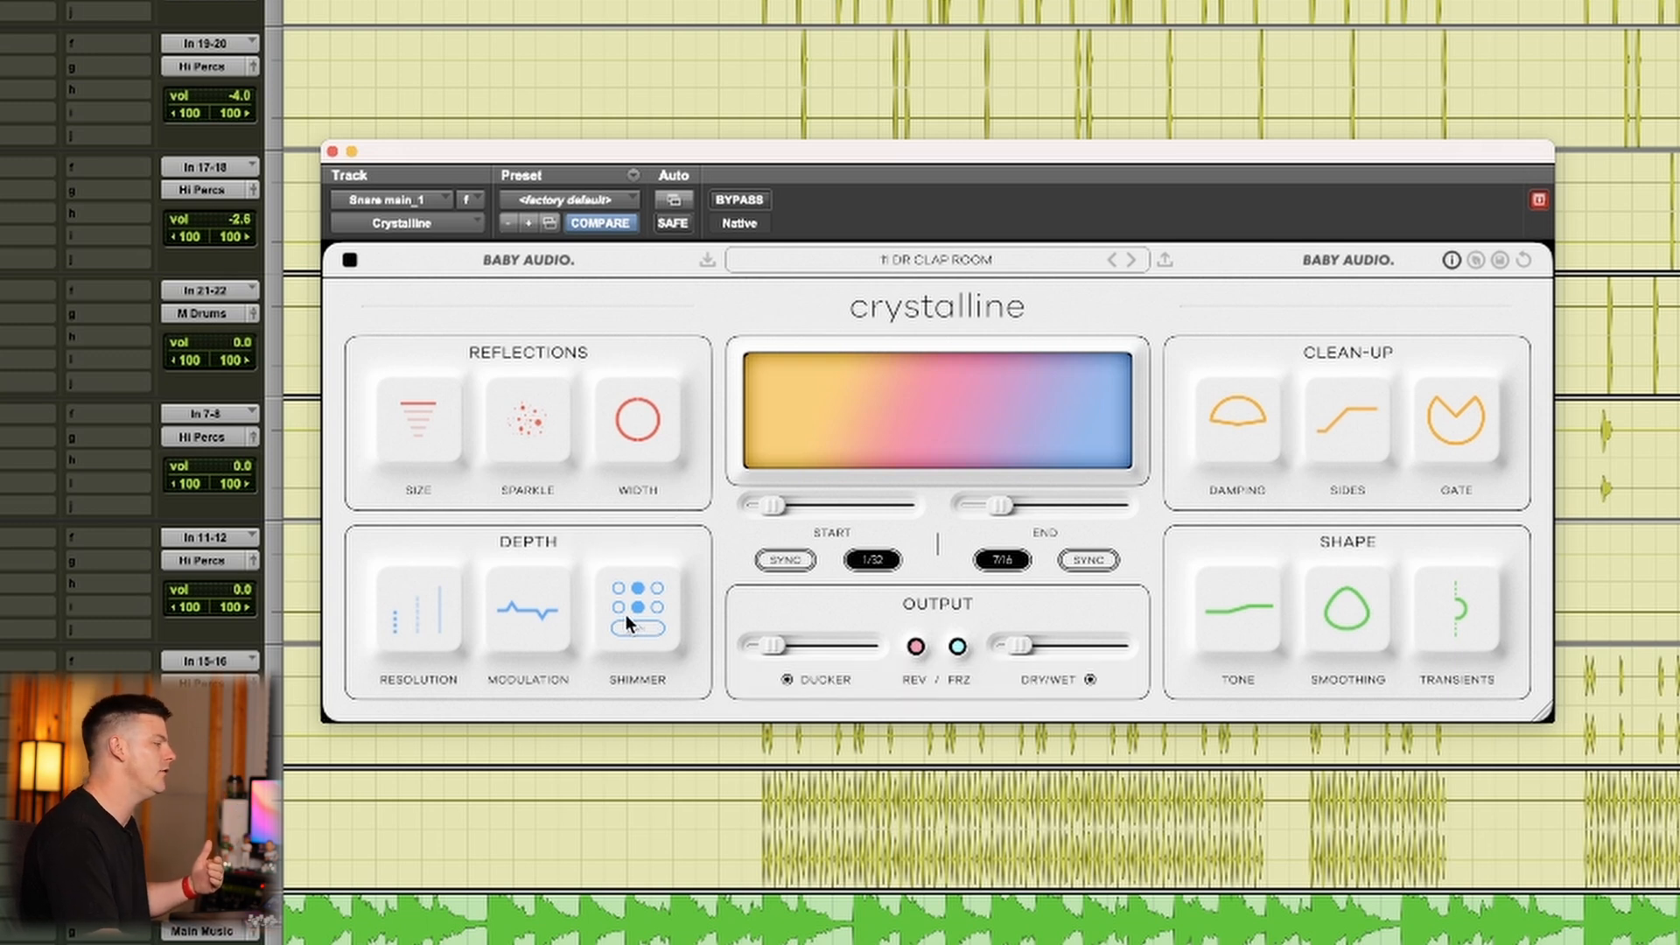
{"action": "left_click", "coordinate": [619, 608]}
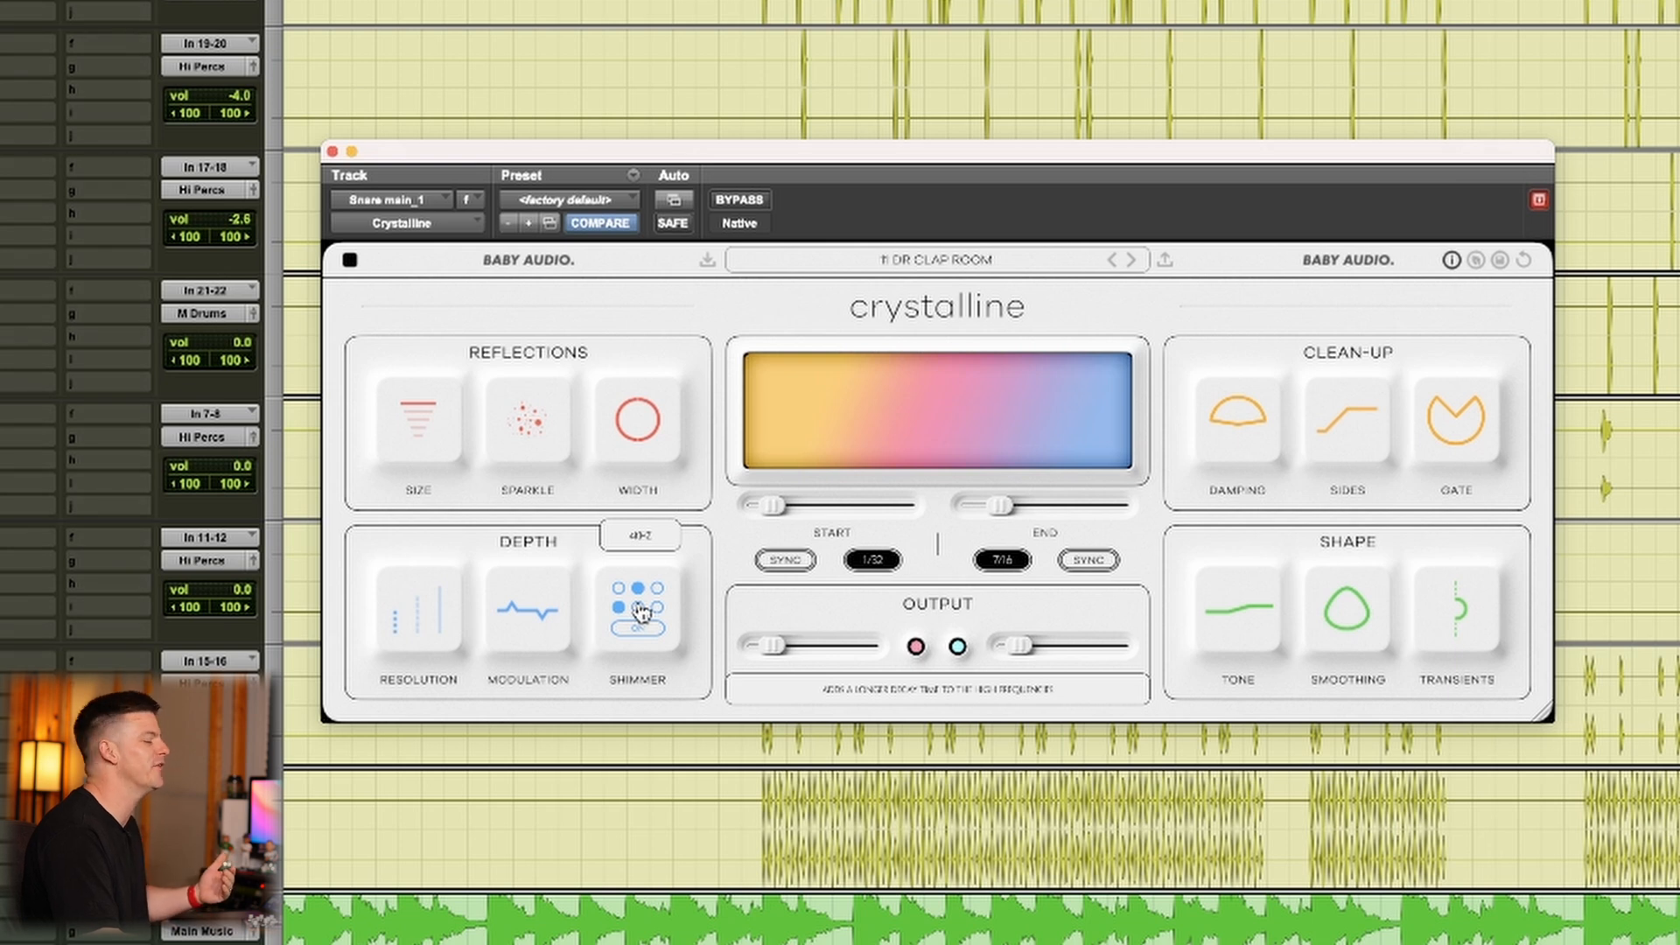
{"action": "left_click", "coordinate": [657, 607]}
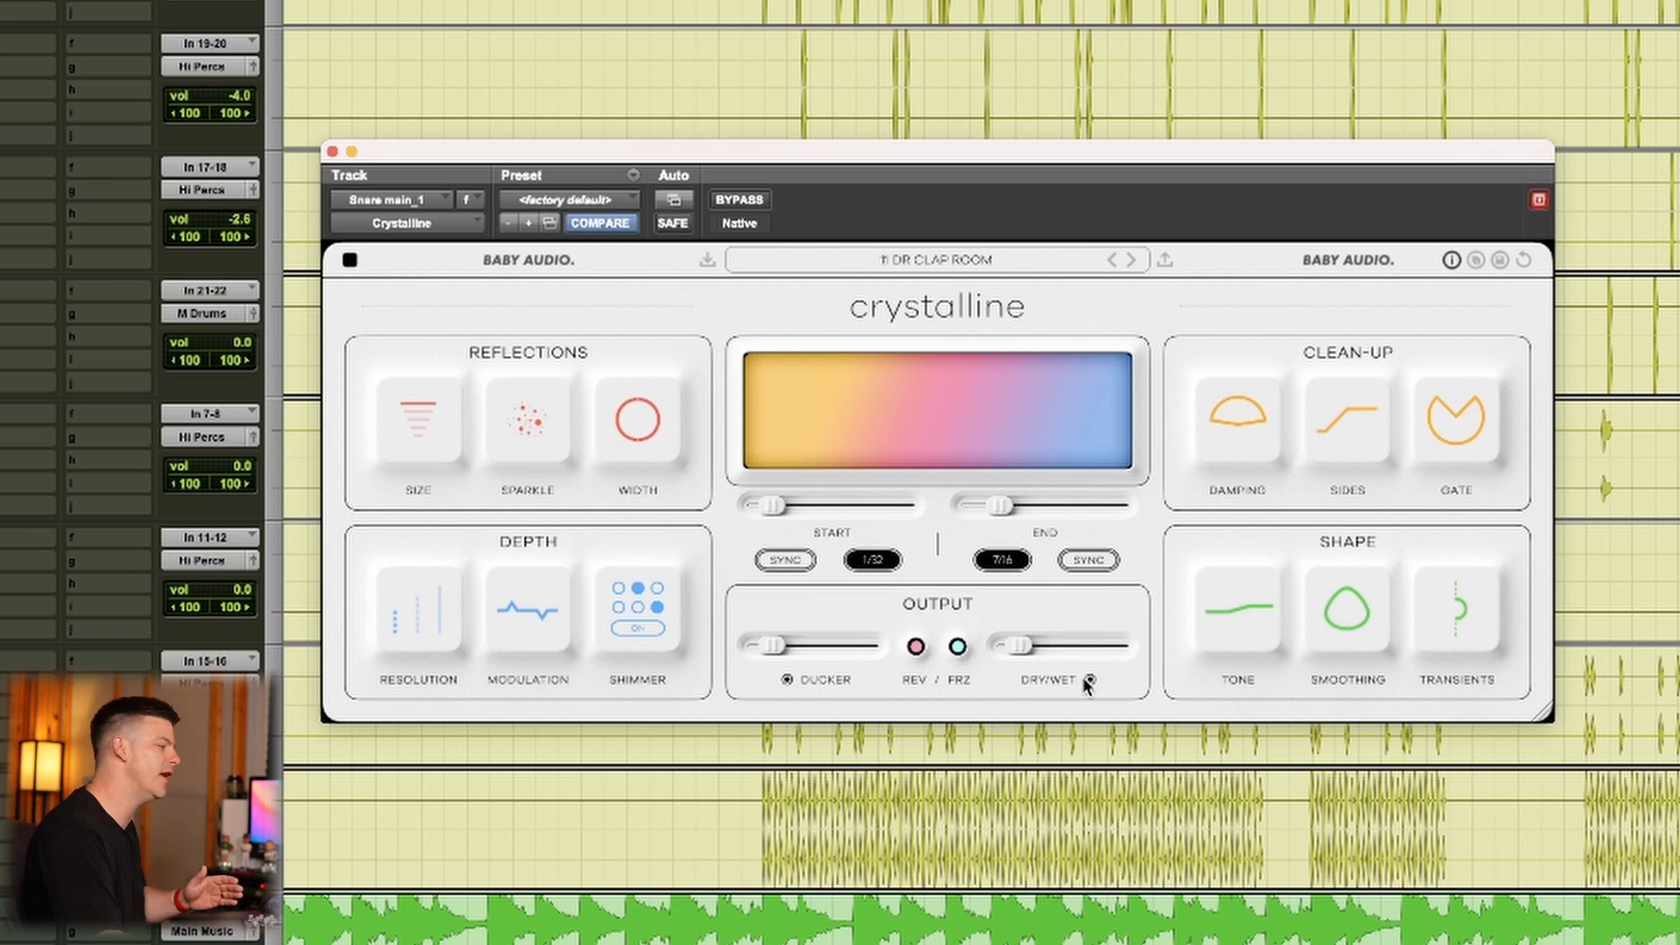
Review the ducker and clean-up controls, then raise the Shape section's Tone to tilt the reverb brighter
{"action": "mouse_move", "coordinate": [857, 654]}
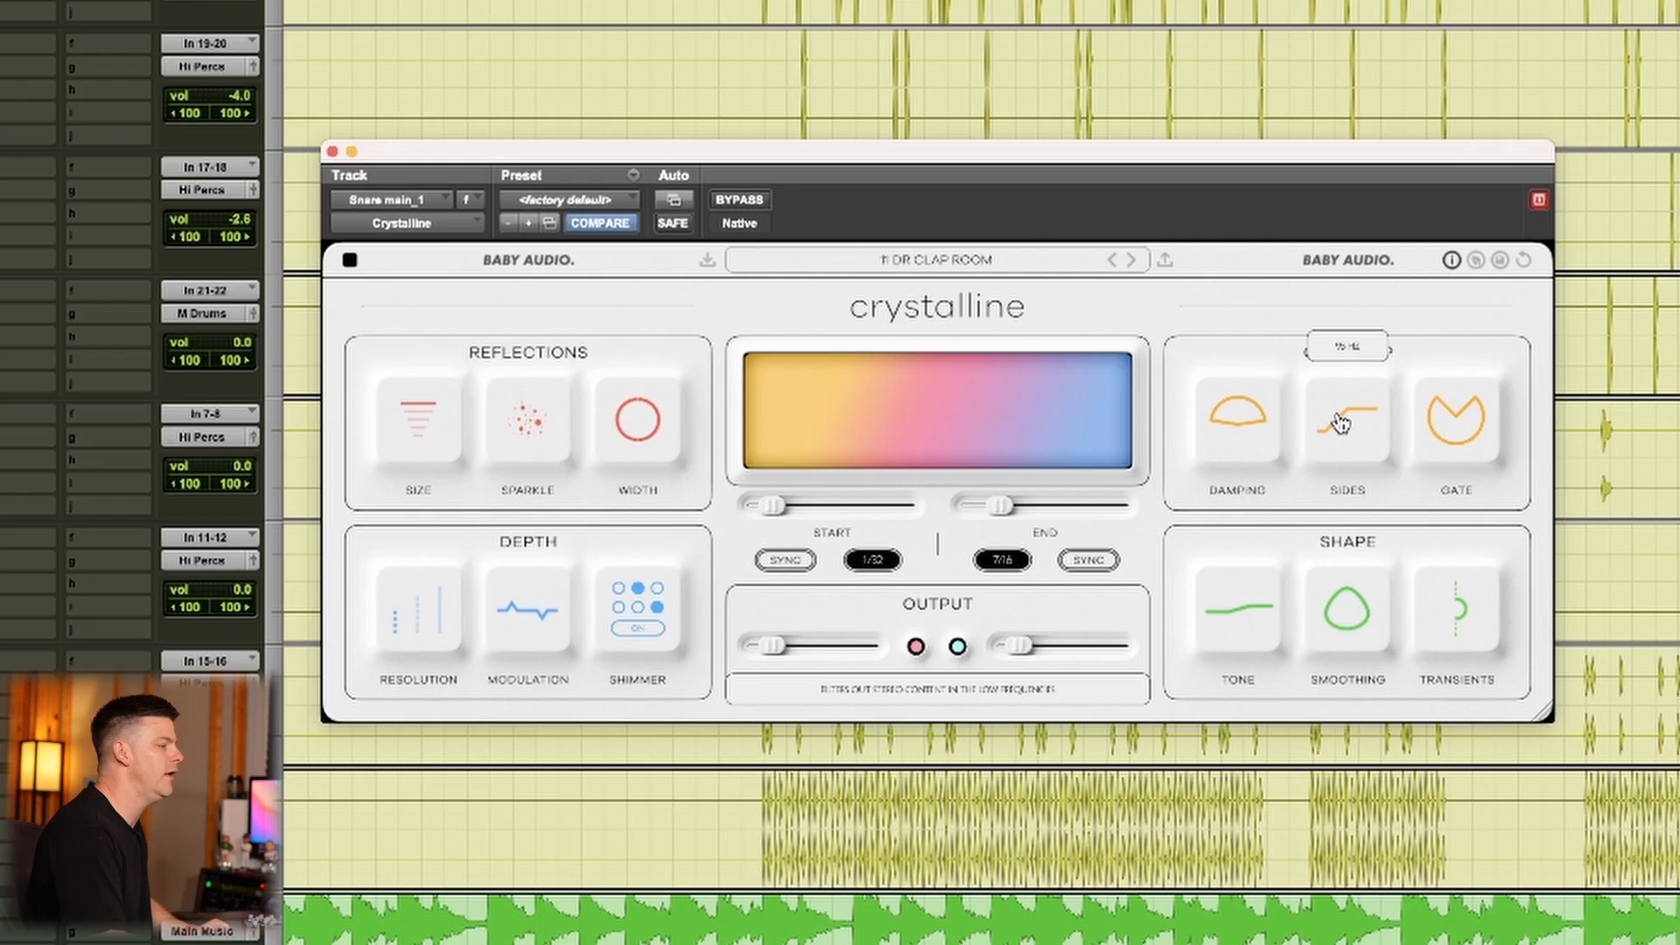
{"action": "mouse_move", "coordinate": [1427, 404]}
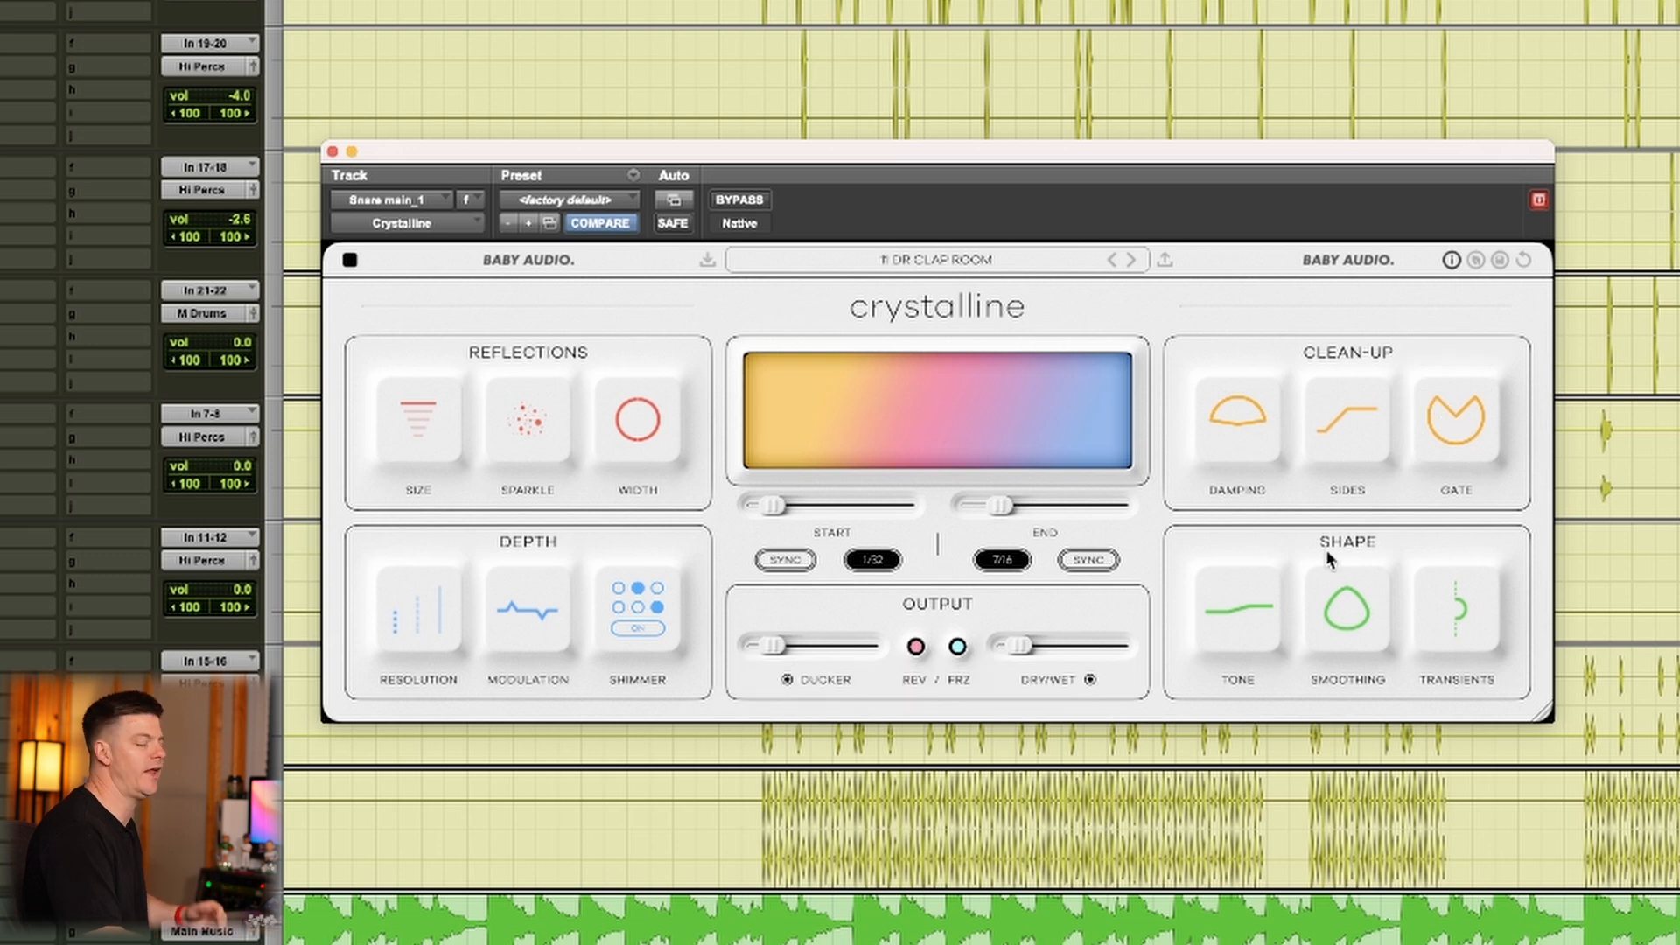
{"action": "mouse_move", "coordinate": [1231, 623]}
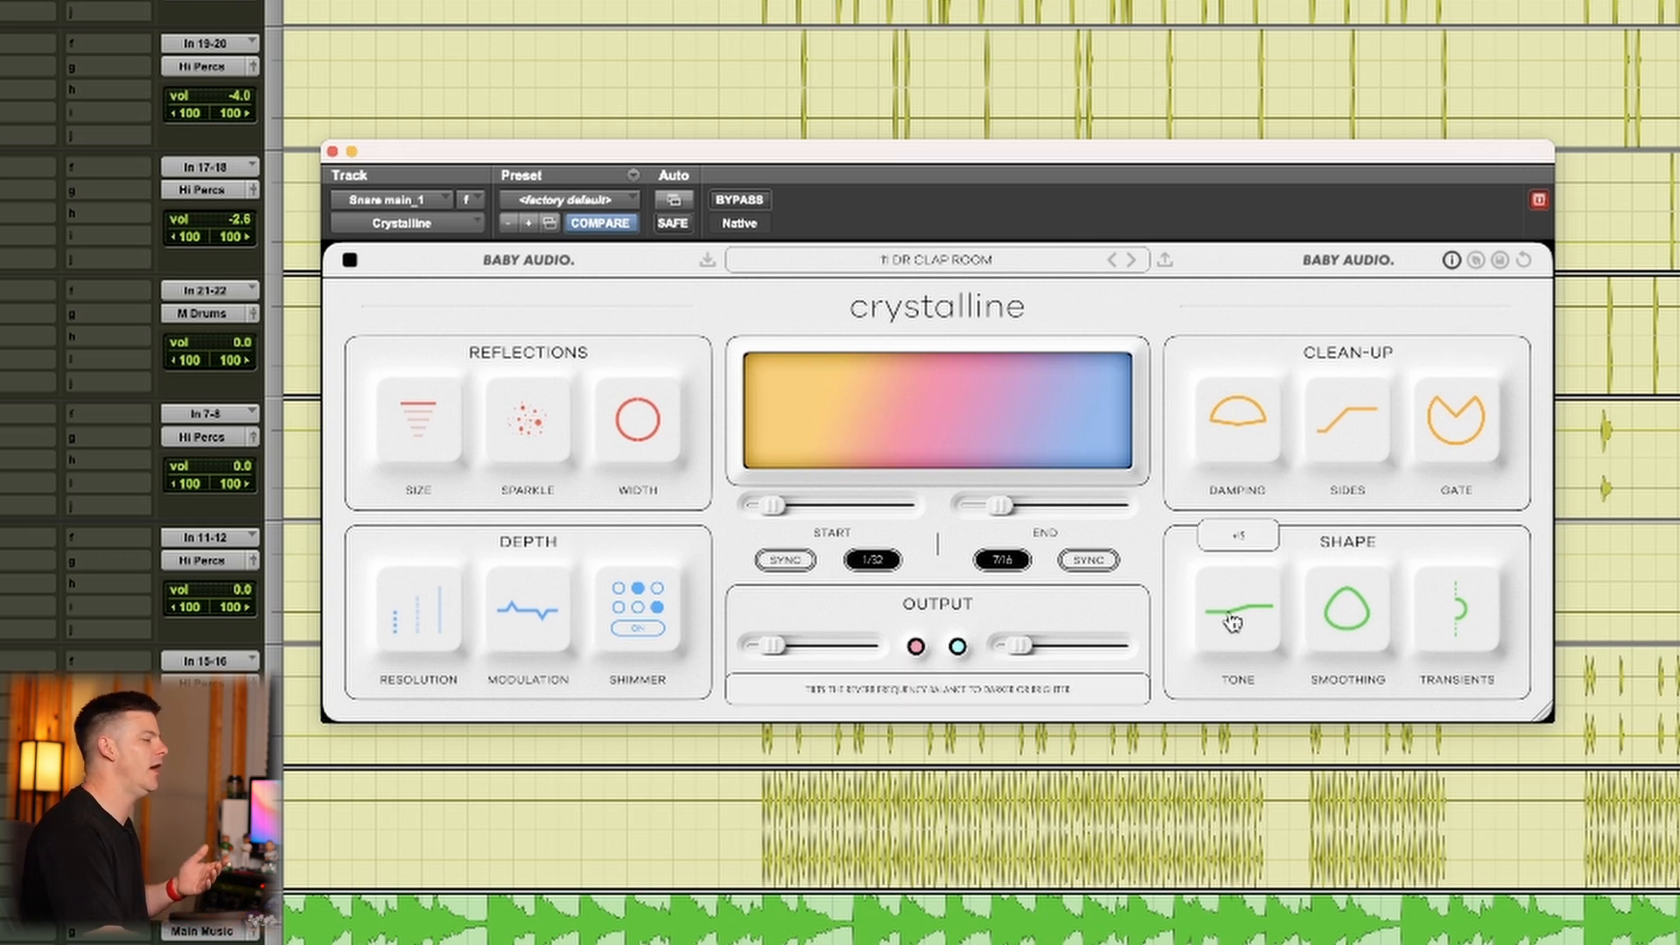
{"action": "left_click_drag", "start_coordinate": [1232, 623], "coordinate": [1304, 581]}
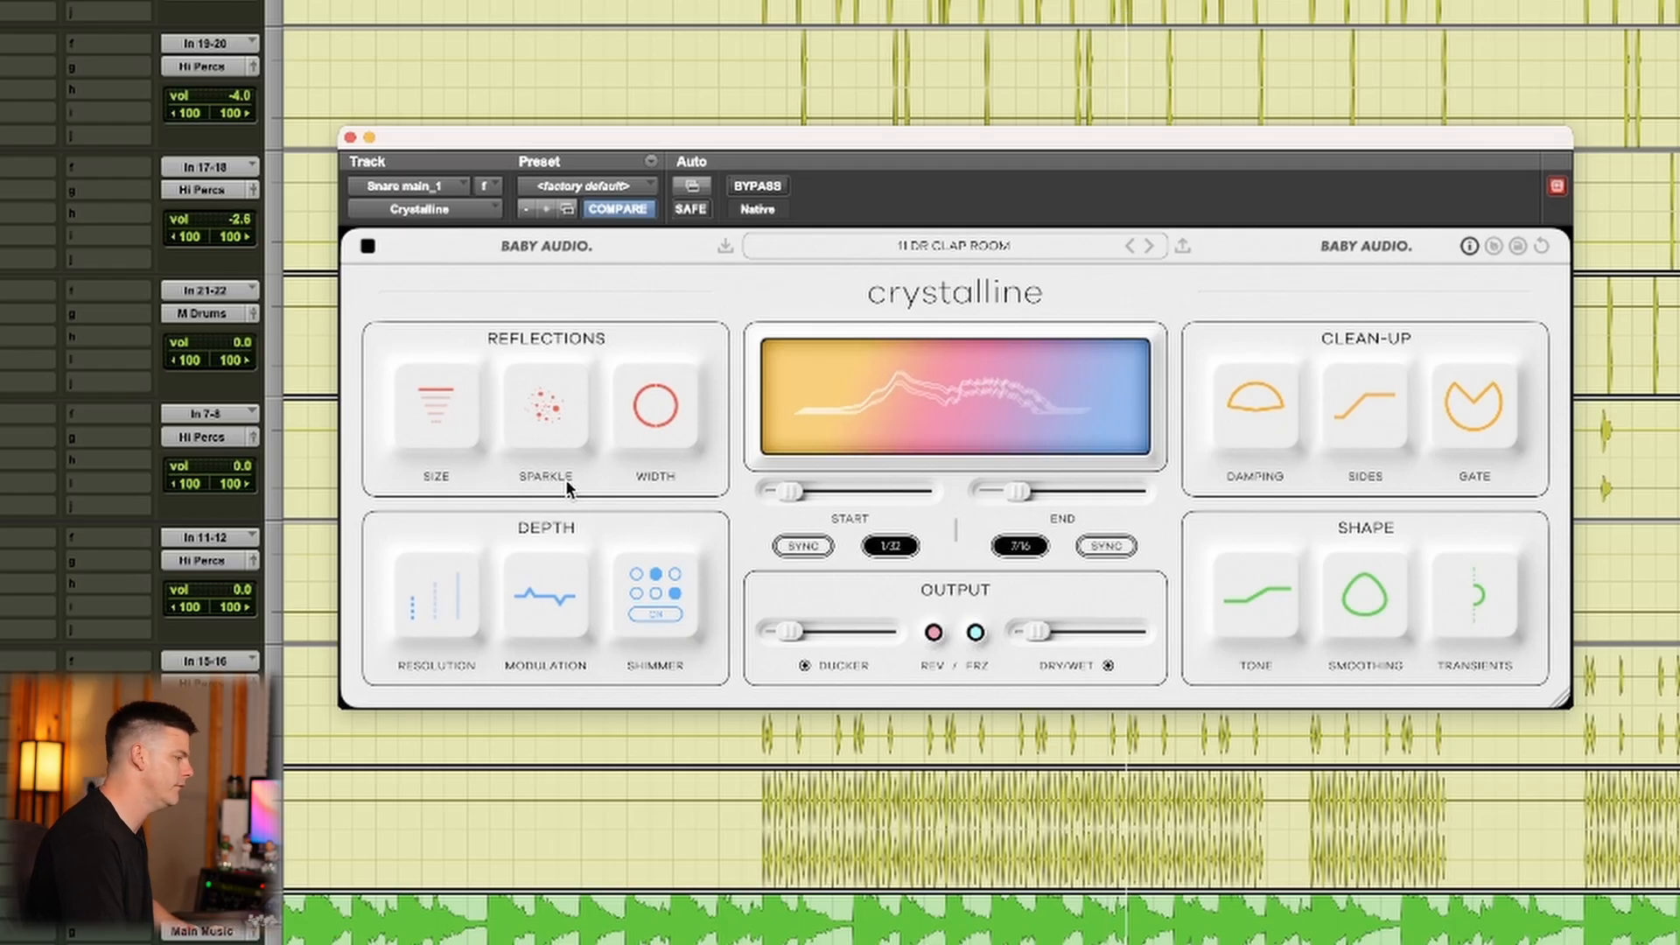
Audition the snare reverb with the reflections' Size at Tiny and Spacey, then choose an intermediate size
{"action": "mouse_move", "coordinate": [439, 429]}
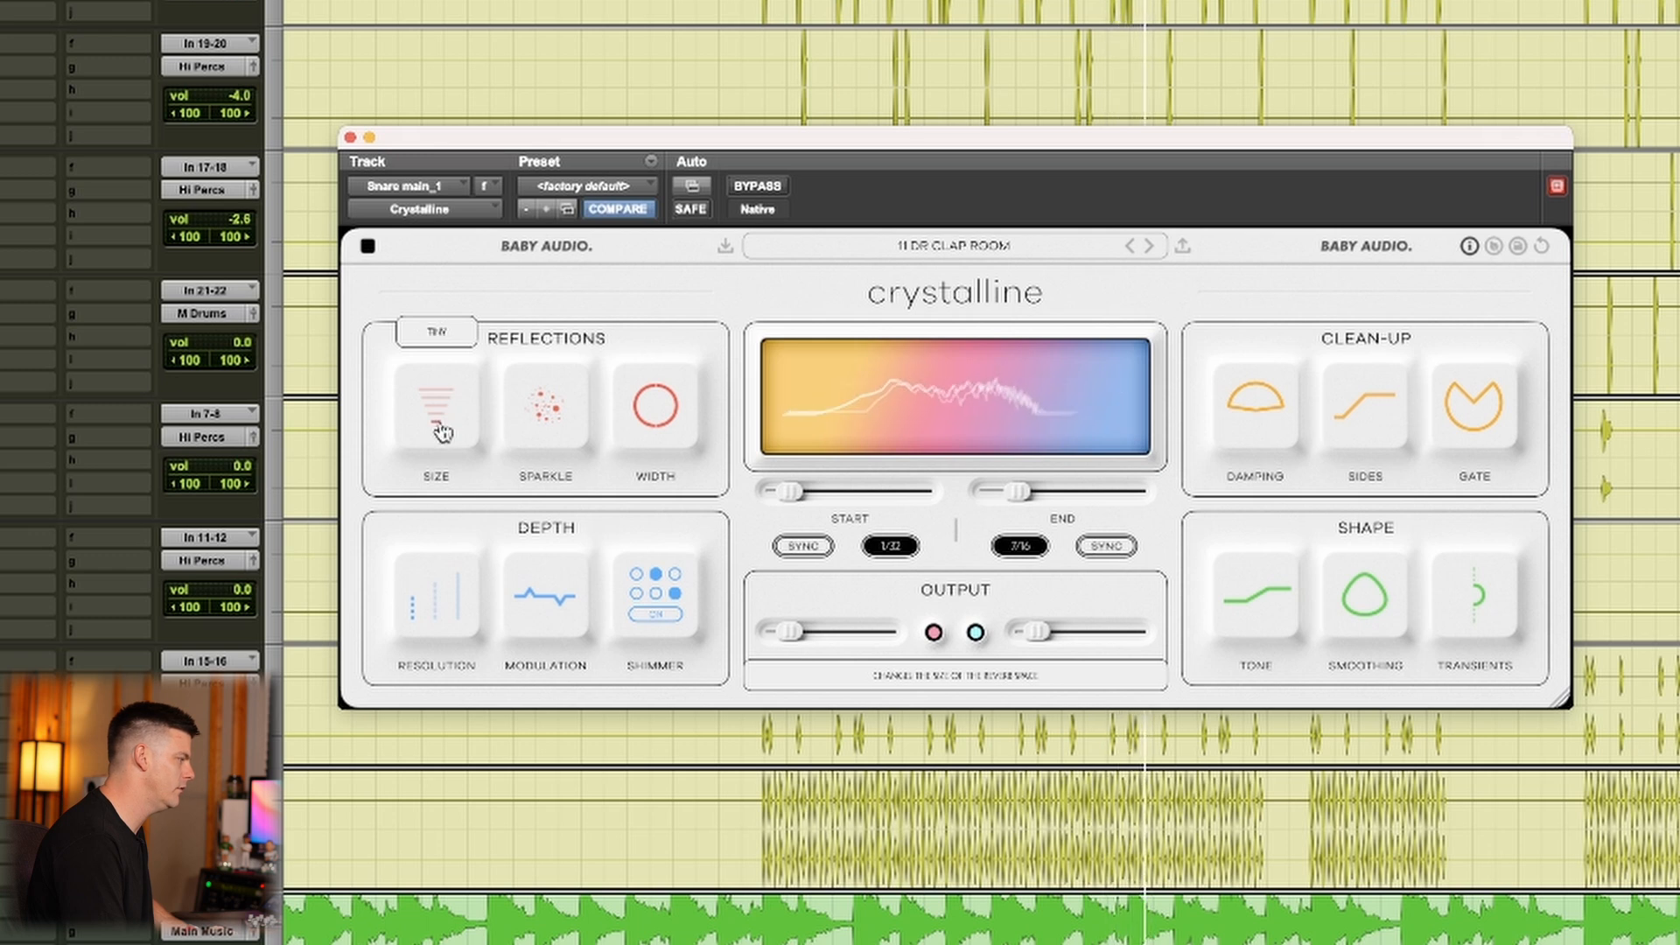
{"action": "key", "text": "space"}
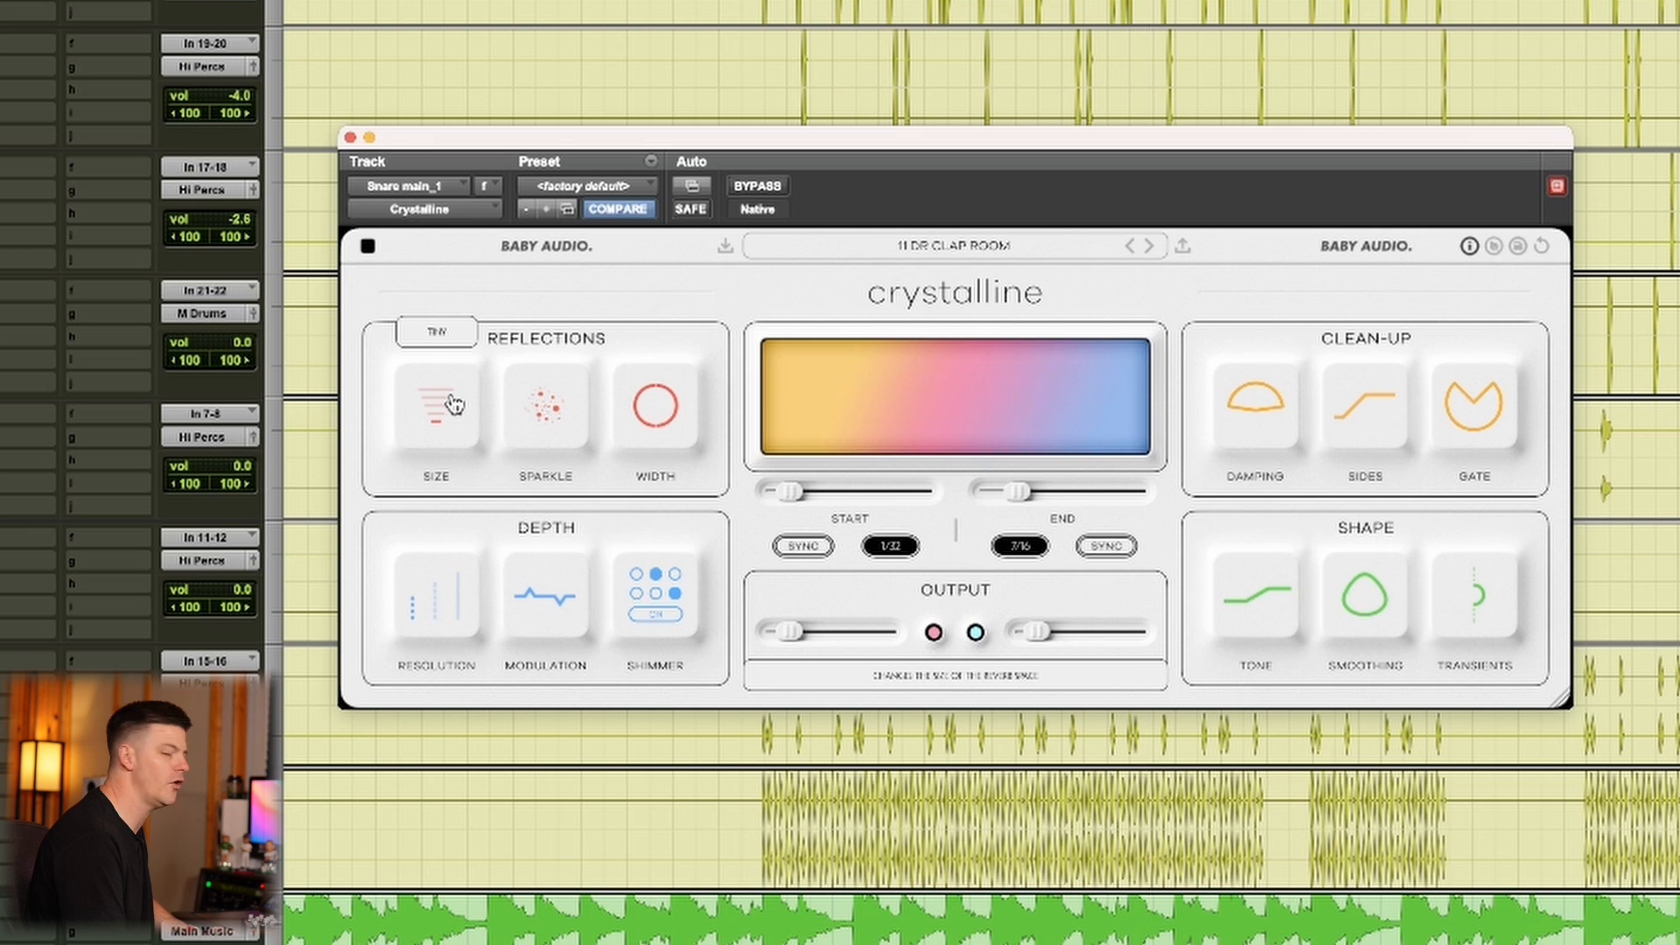
{"action": "left_click", "coordinate": [450, 409]}
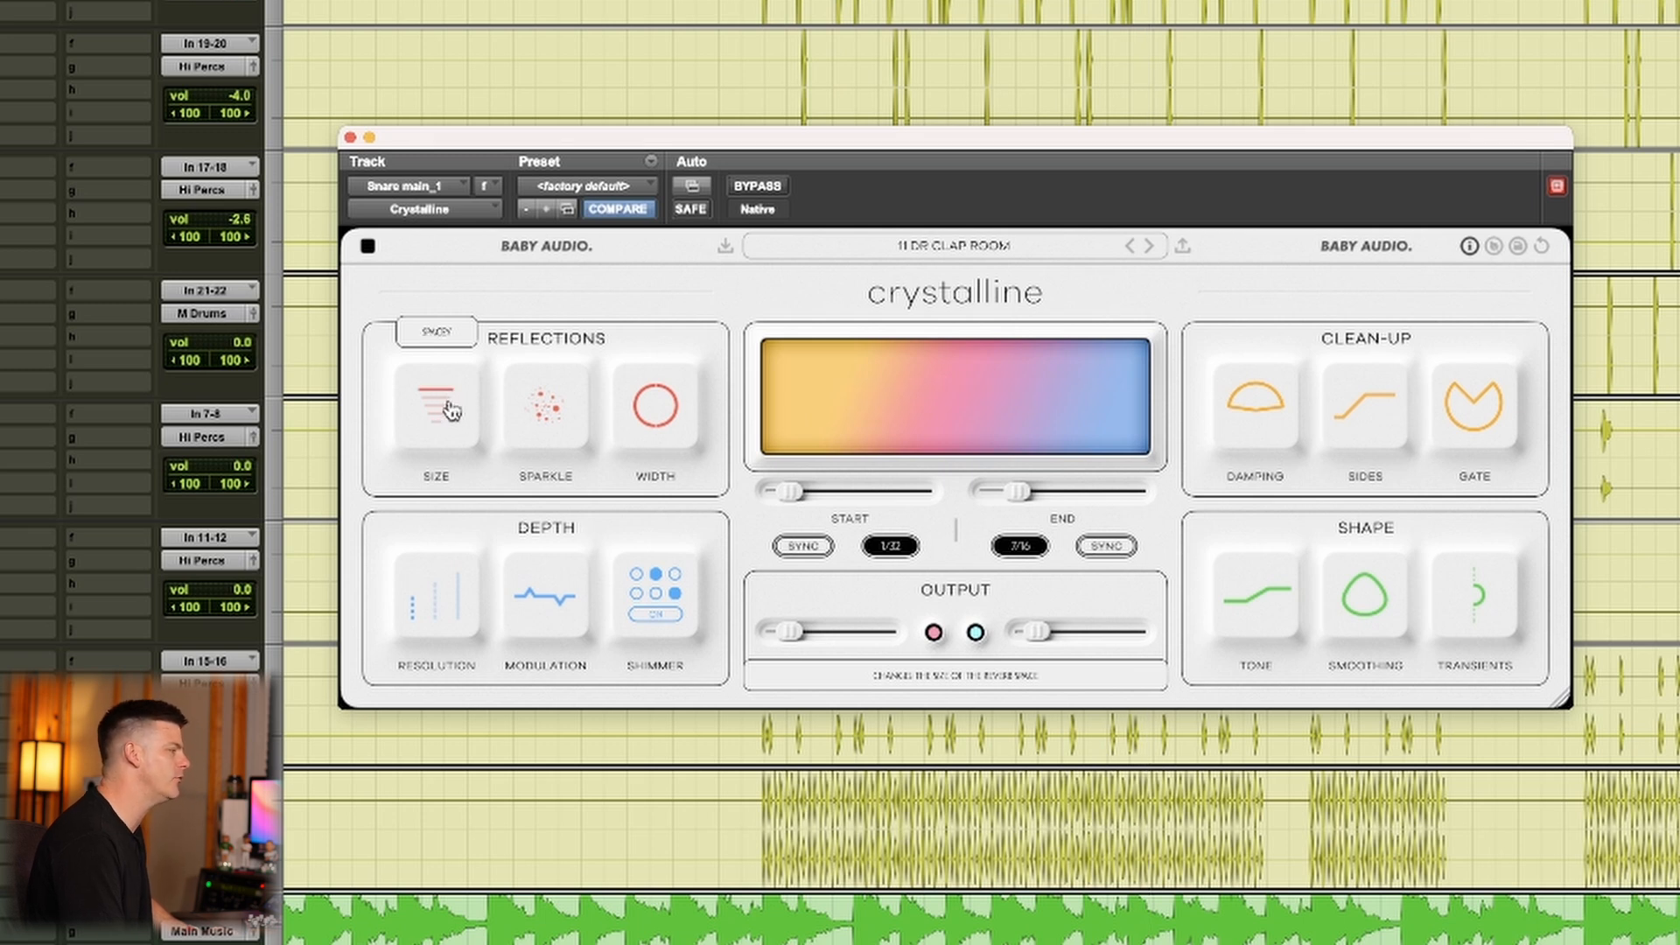
{"action": "key", "text": "space"}
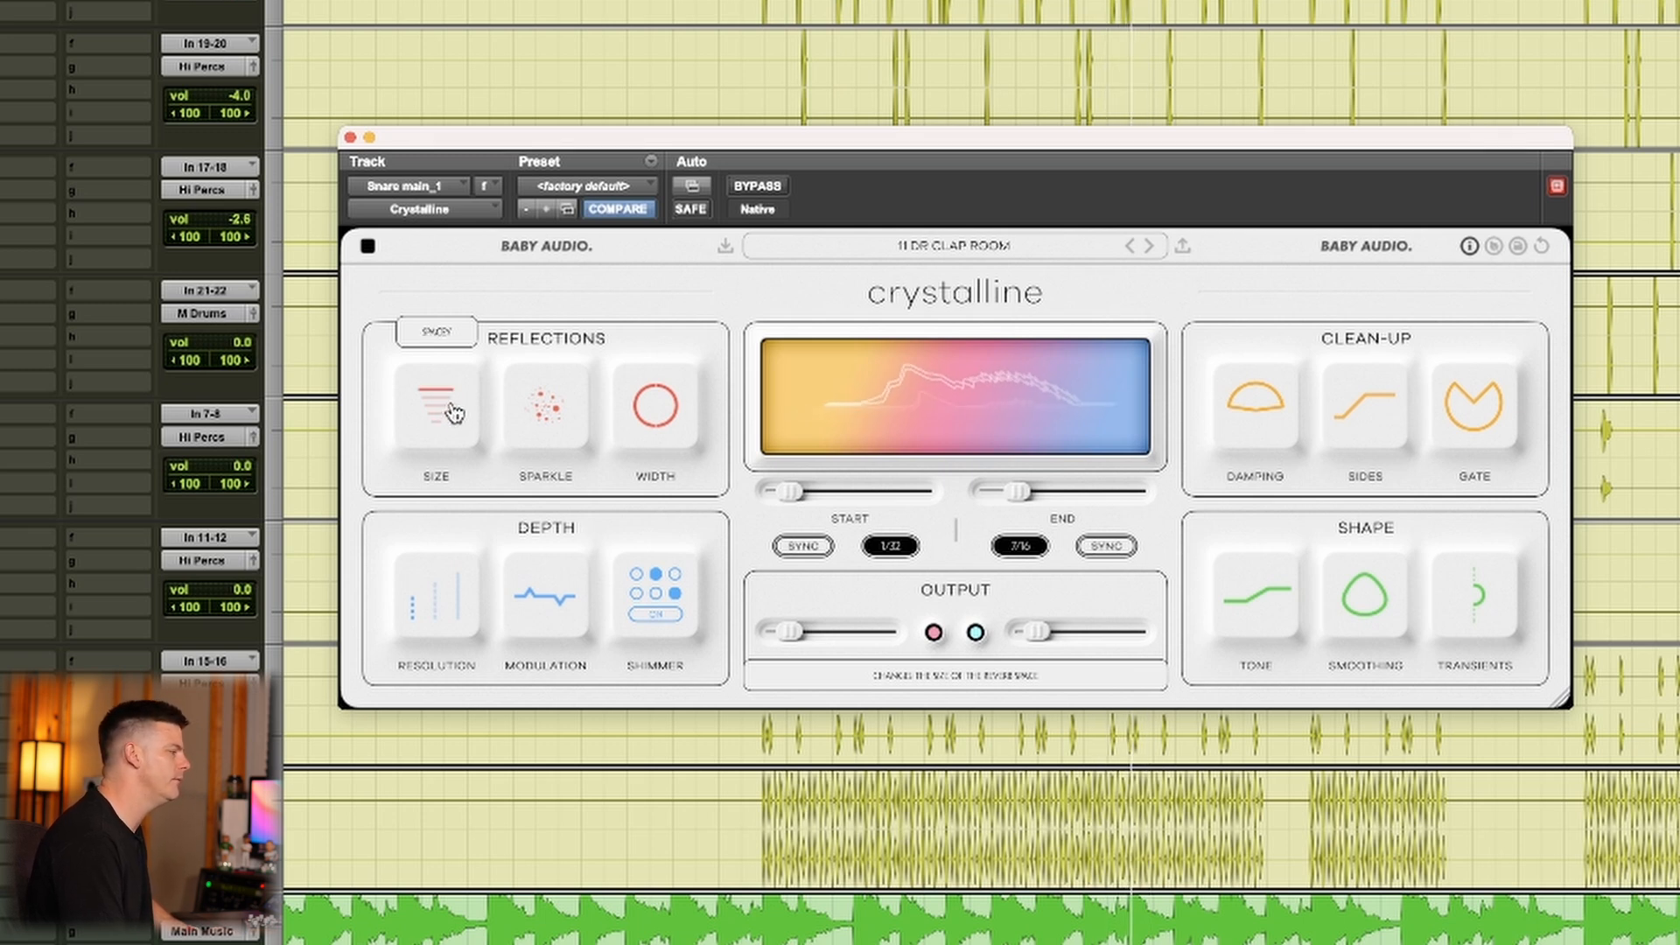
{"action": "left_click", "coordinate": [452, 411]}
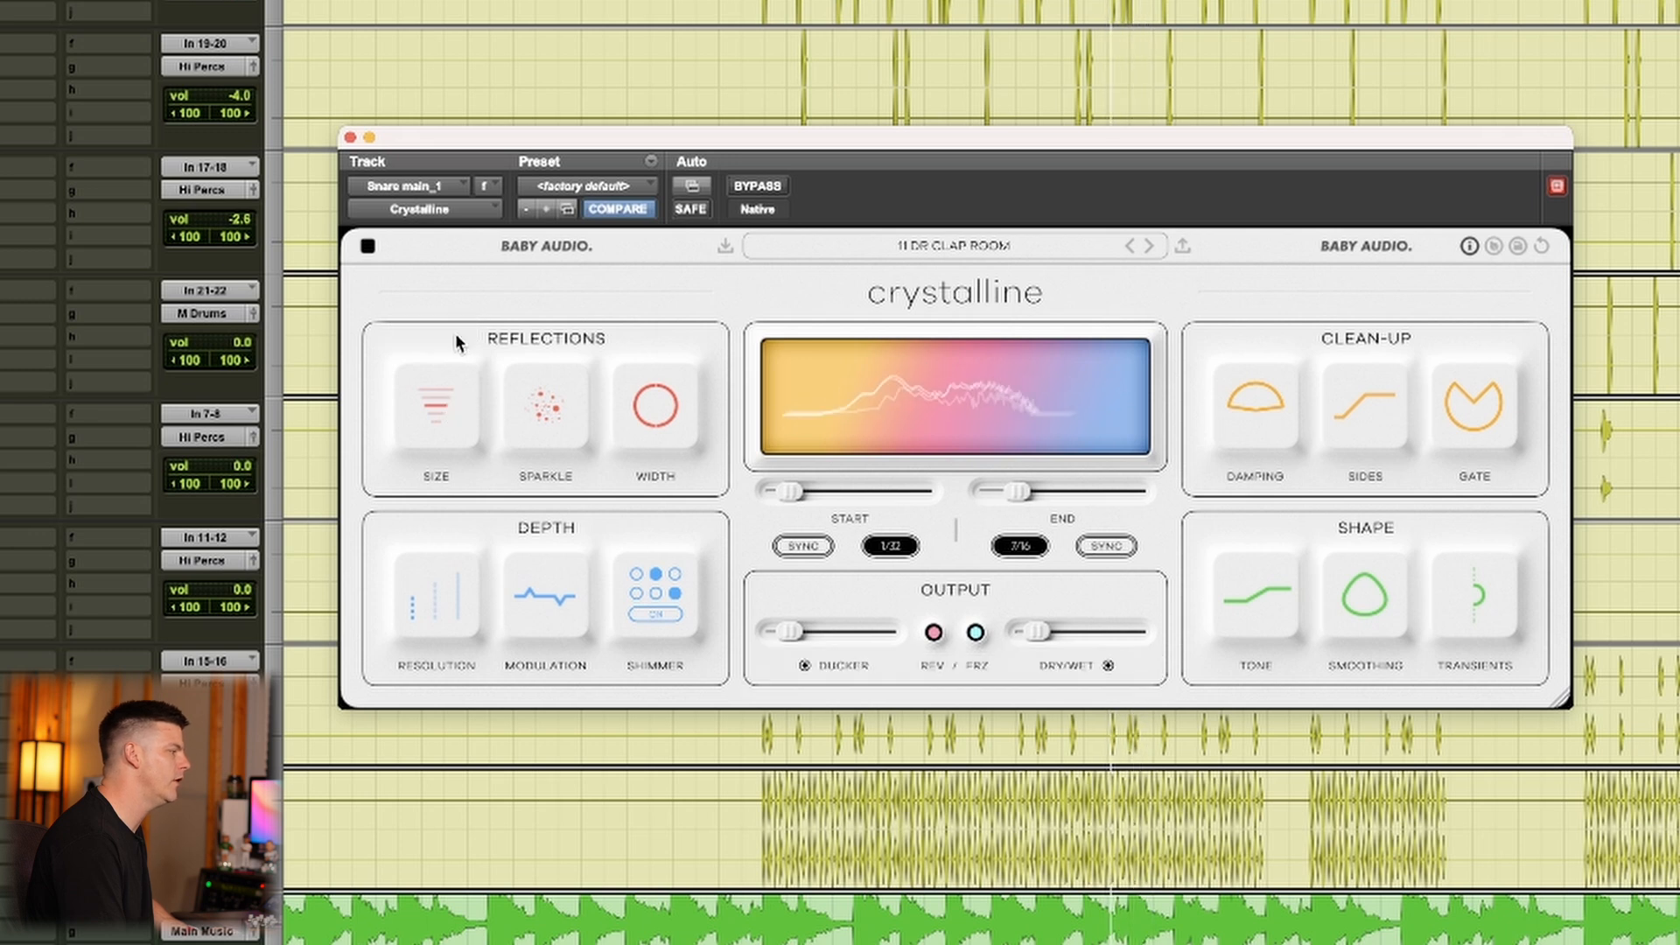
Raise the reflections' Sparkle and narrow the Width, trying -100 before widening it partway
{"action": "mouse_move", "coordinate": [567, 401]}
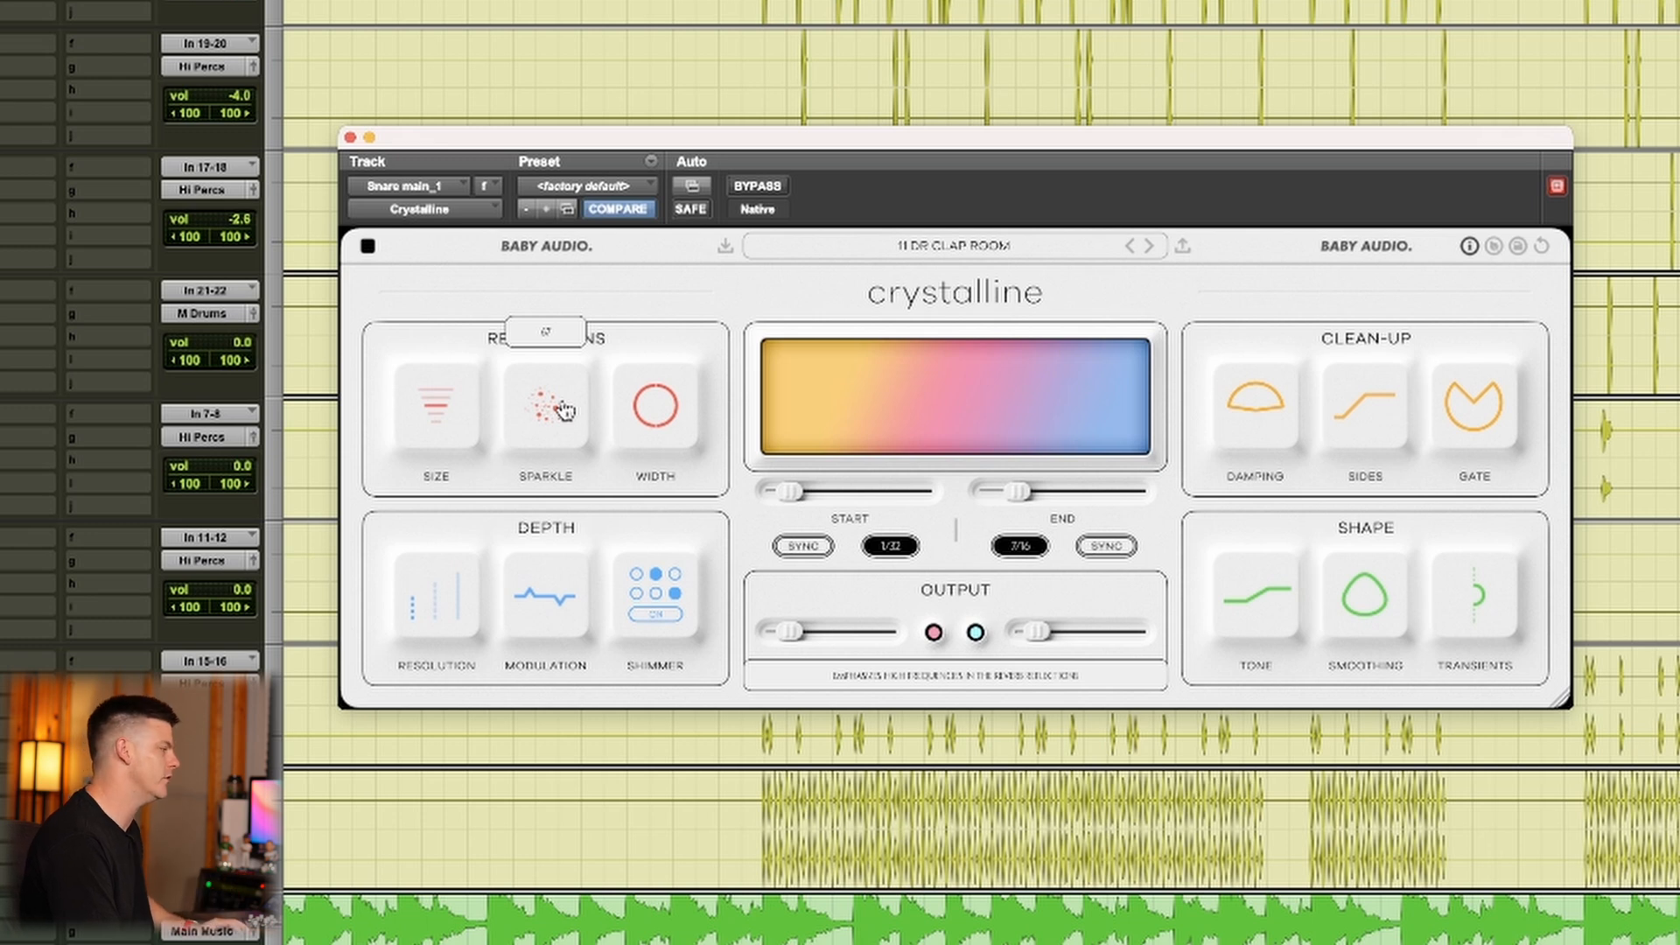
{"action": "left_click_drag", "start_coordinate": [560, 408], "coordinate": [629, 212]}
{"action": "mouse_move", "coordinate": [658, 420]}
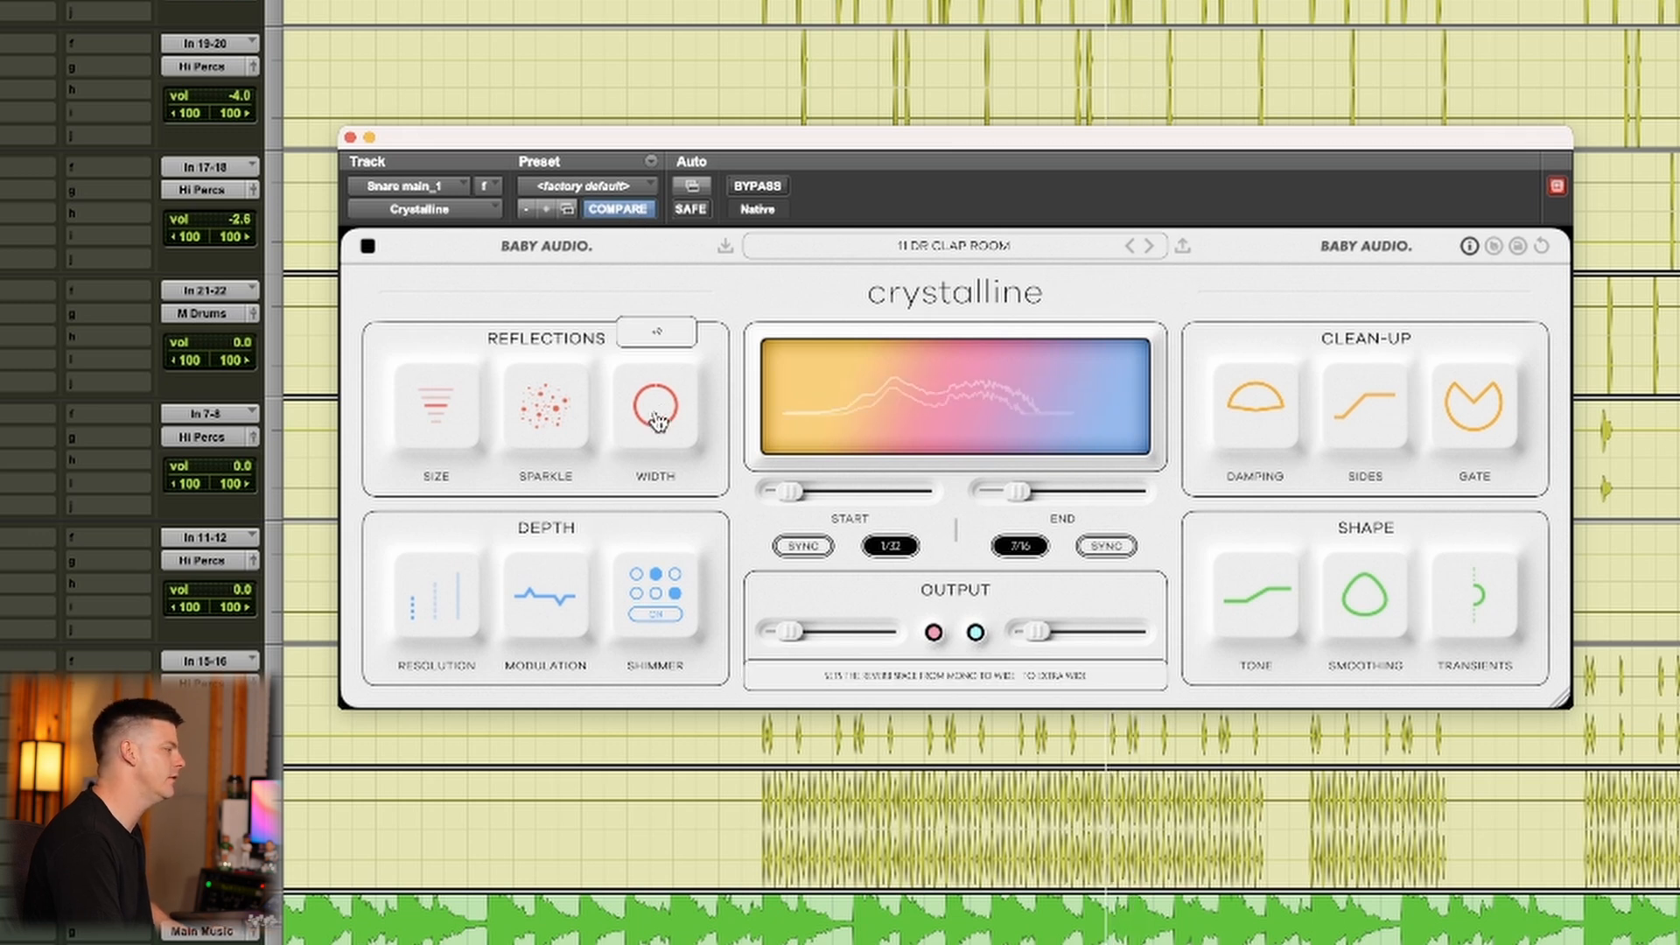
{"action": "left_click_drag", "start_coordinate": [657, 420], "coordinate": [554, 895]}
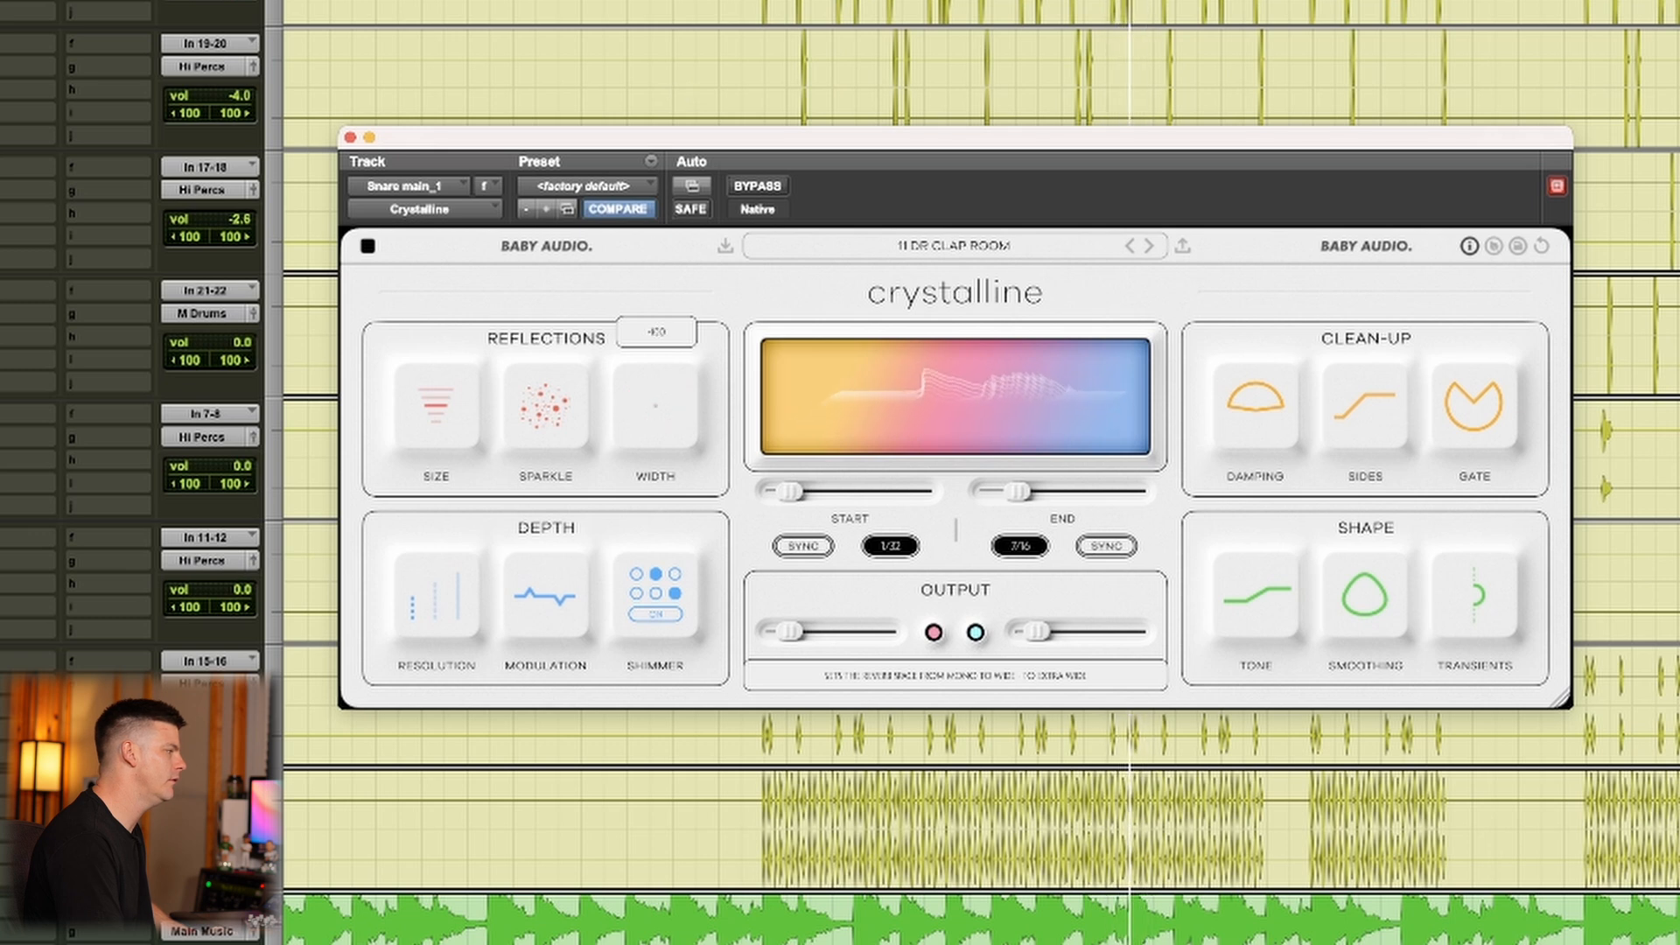
{"action": "left_click_drag", "start_coordinate": [555, 894], "coordinate": [654, 505]}
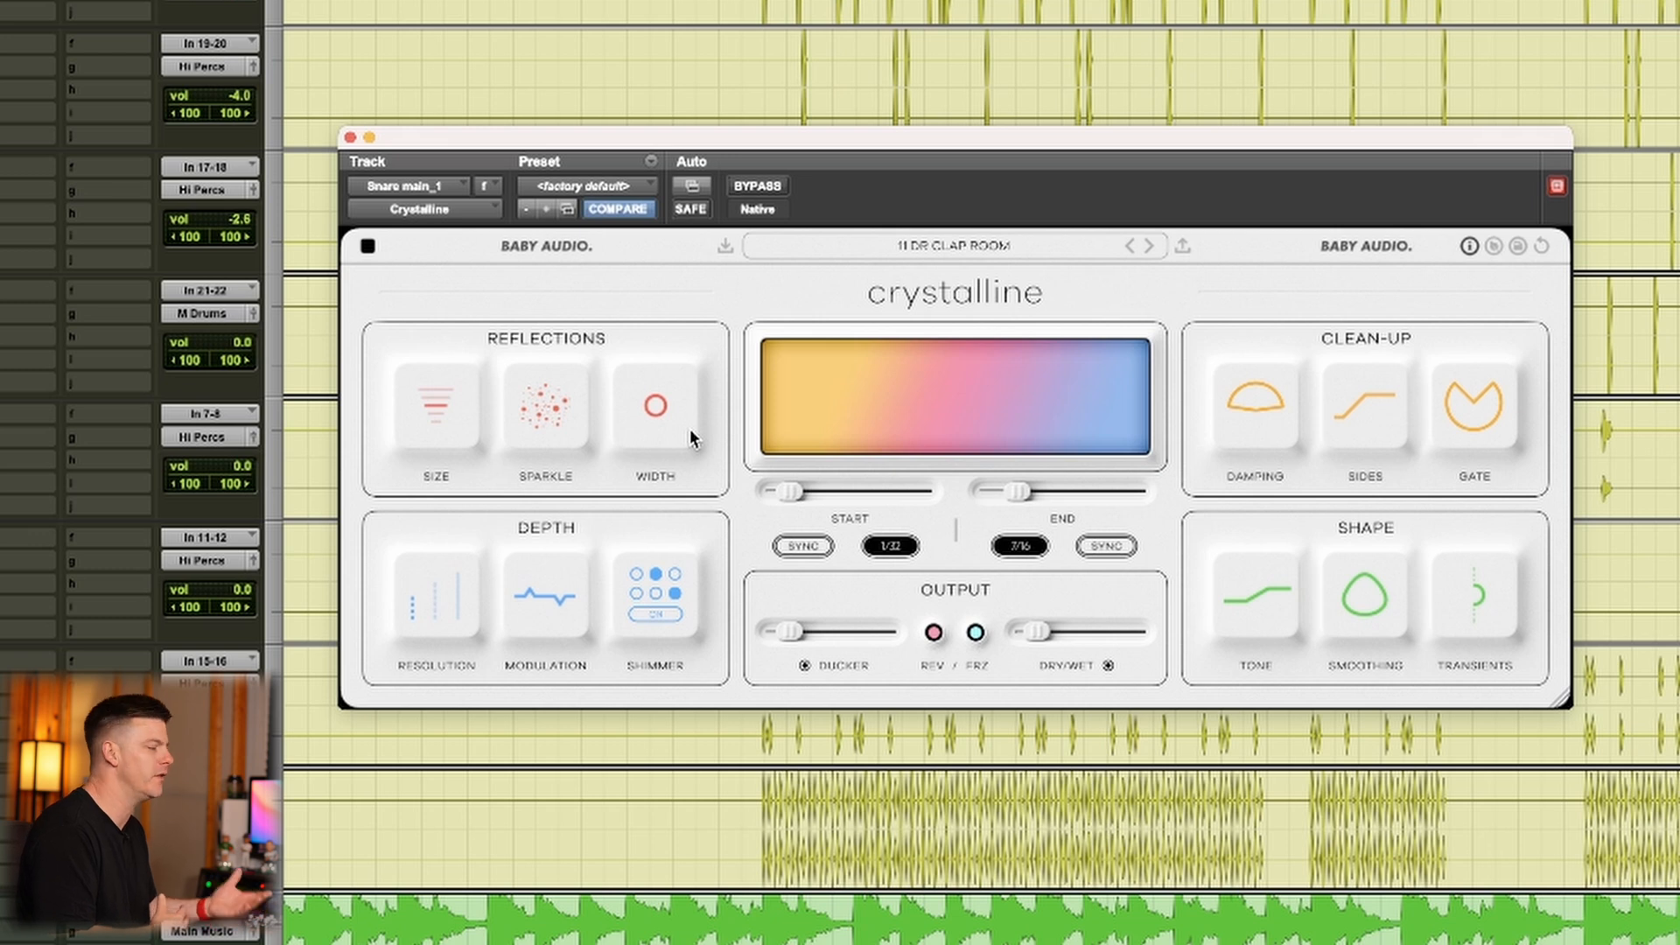
Step the Depth resolution up to Pristine while listening to the snare reverb, and stop playback
{"action": "left_click_drag", "start_coordinate": [461, 628], "coordinate": [420, 621]}
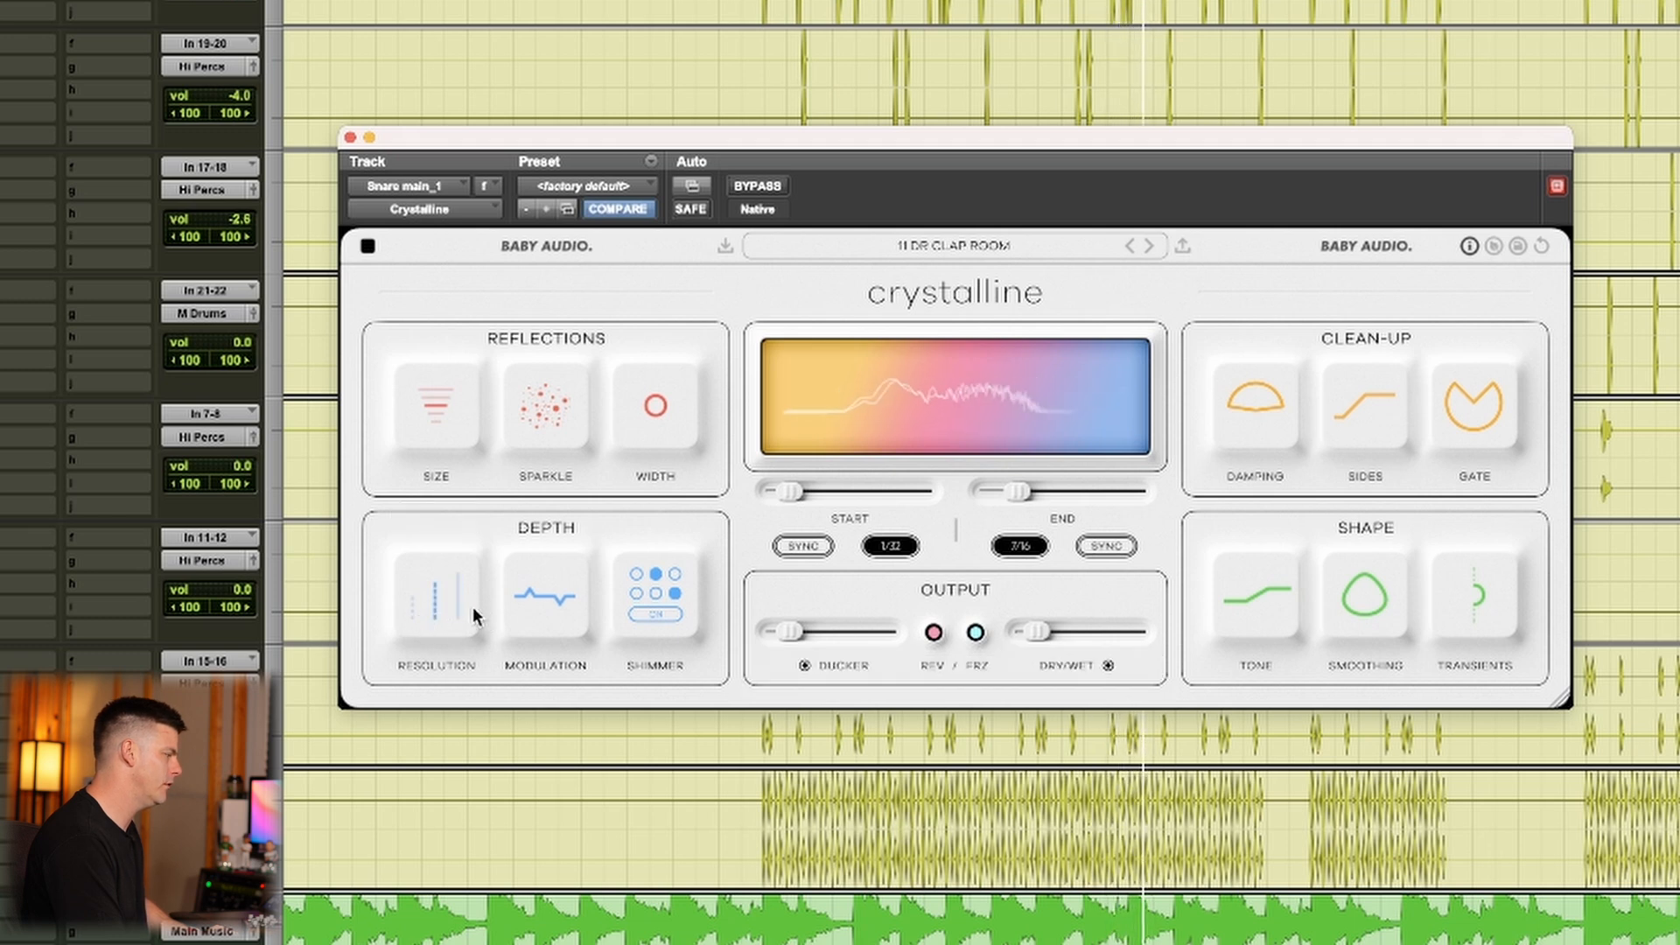
{"action": "left_click", "coordinate": [458, 607]}
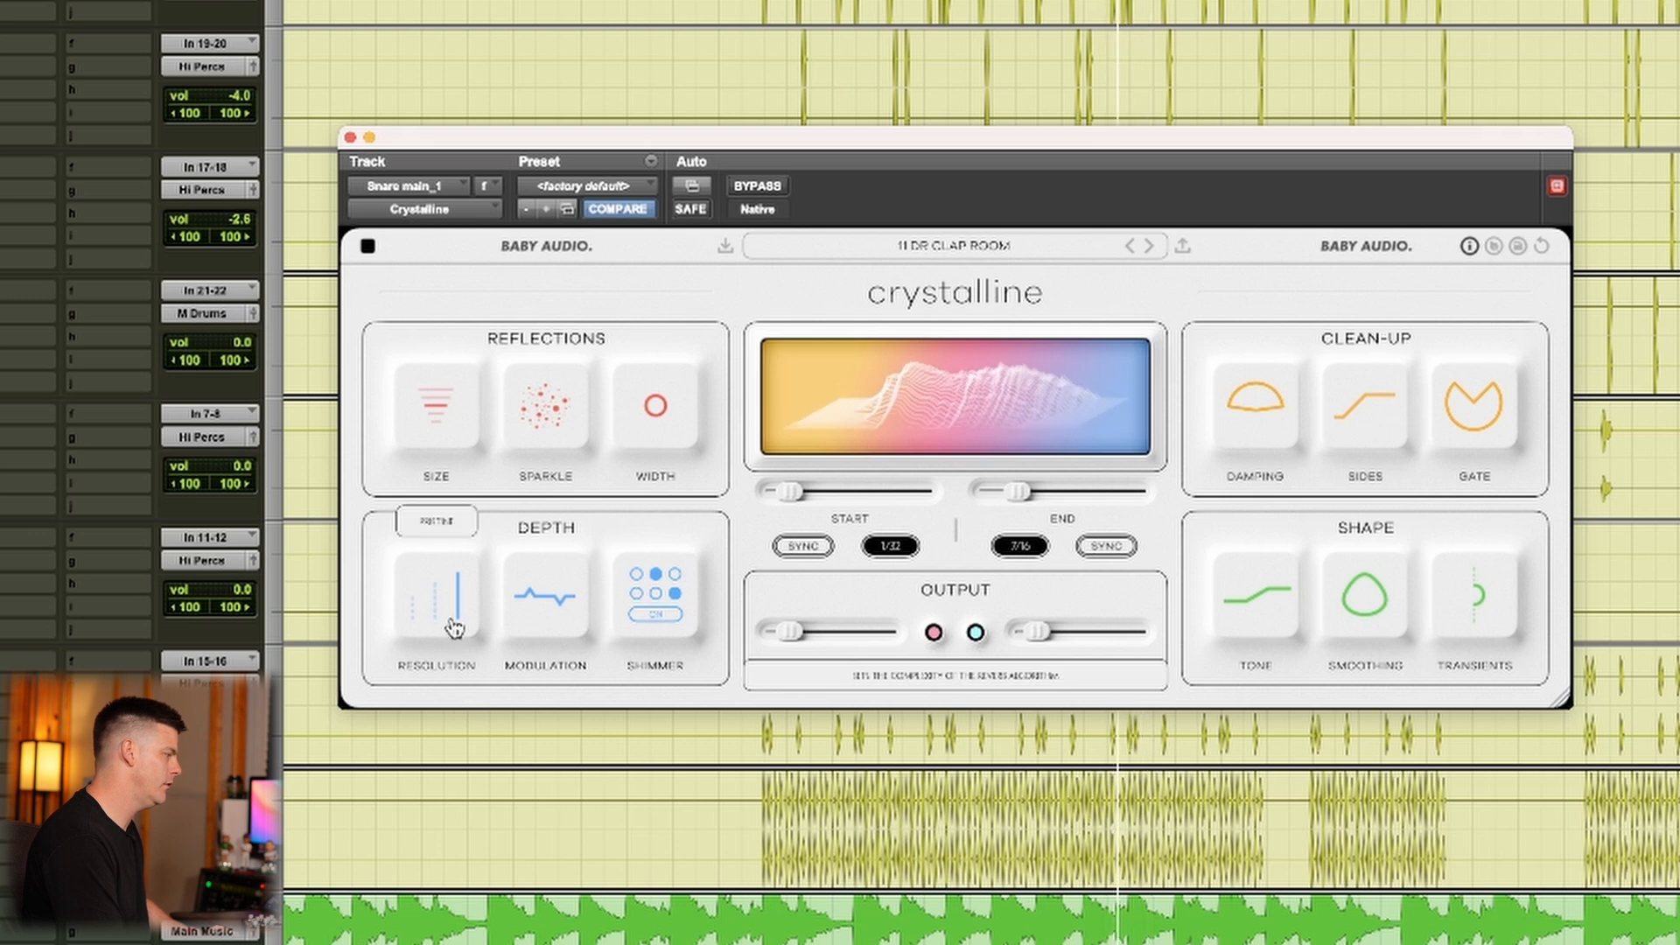
{"action": "key", "text": "space"}
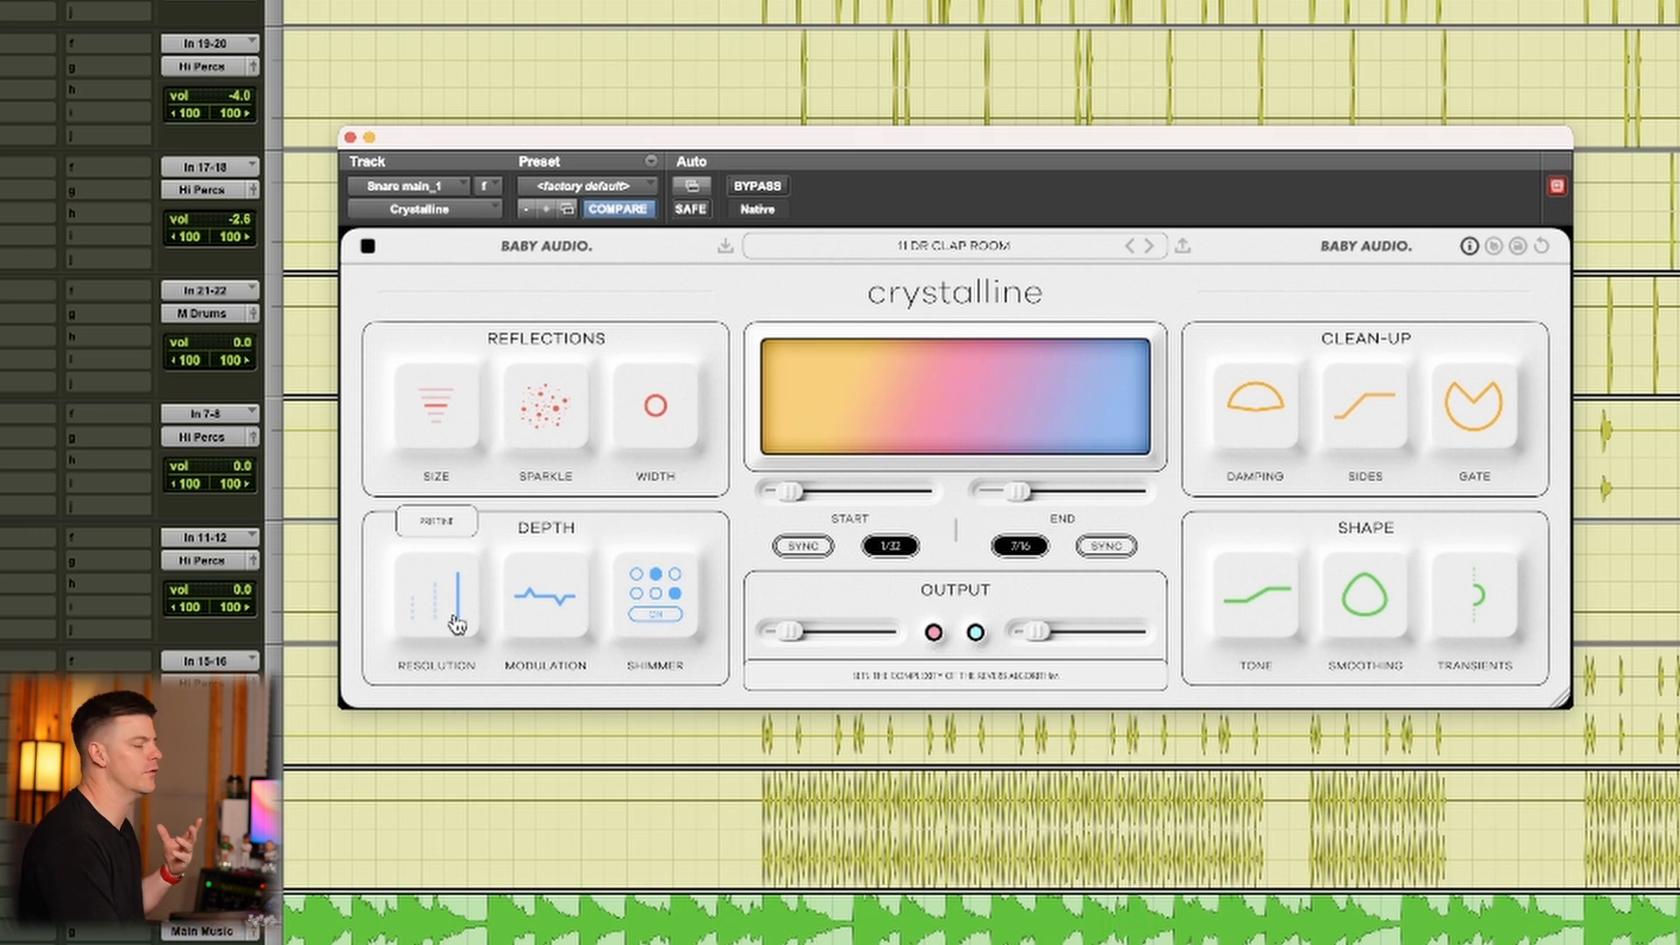
Play the snare and audition the reverb Modulation at 0, then raise it to a strong amount
{"action": "mouse_move", "coordinate": [560, 595]}
{"action": "key", "text": "space"}
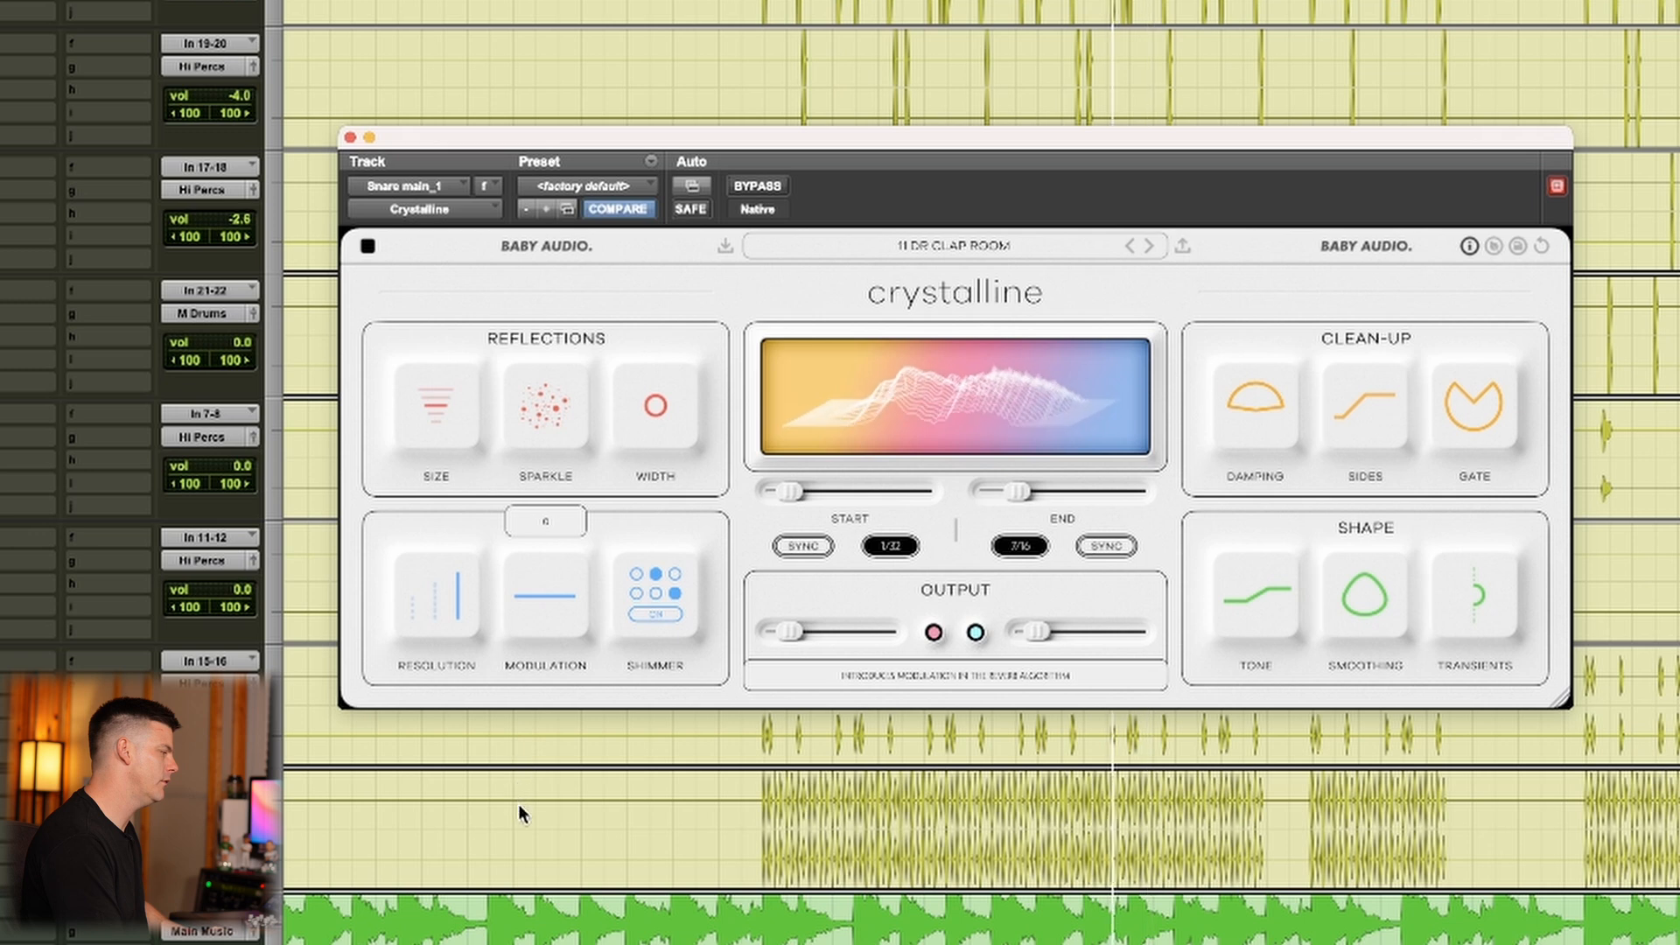
{"action": "left_click_drag", "start_coordinate": [544, 604], "coordinate": [597, 157]}
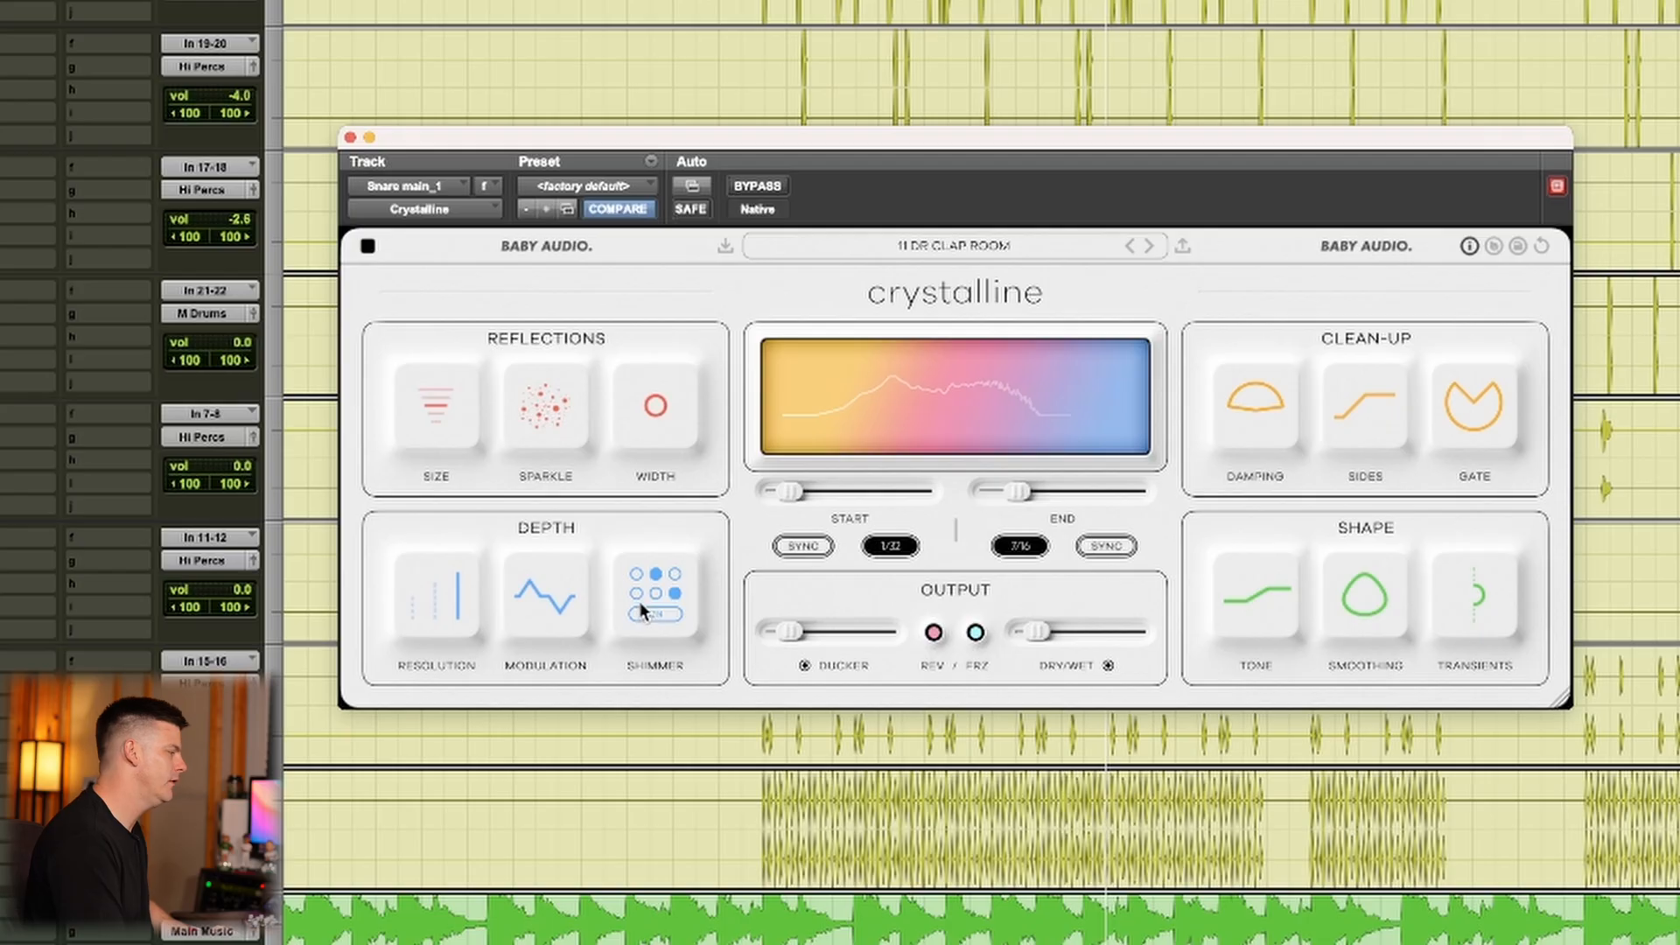
Move both Shimmer rows to their first option and set the reverb's start to 1/4 and end to 1
{"action": "mouse_move", "coordinate": [639, 603]}
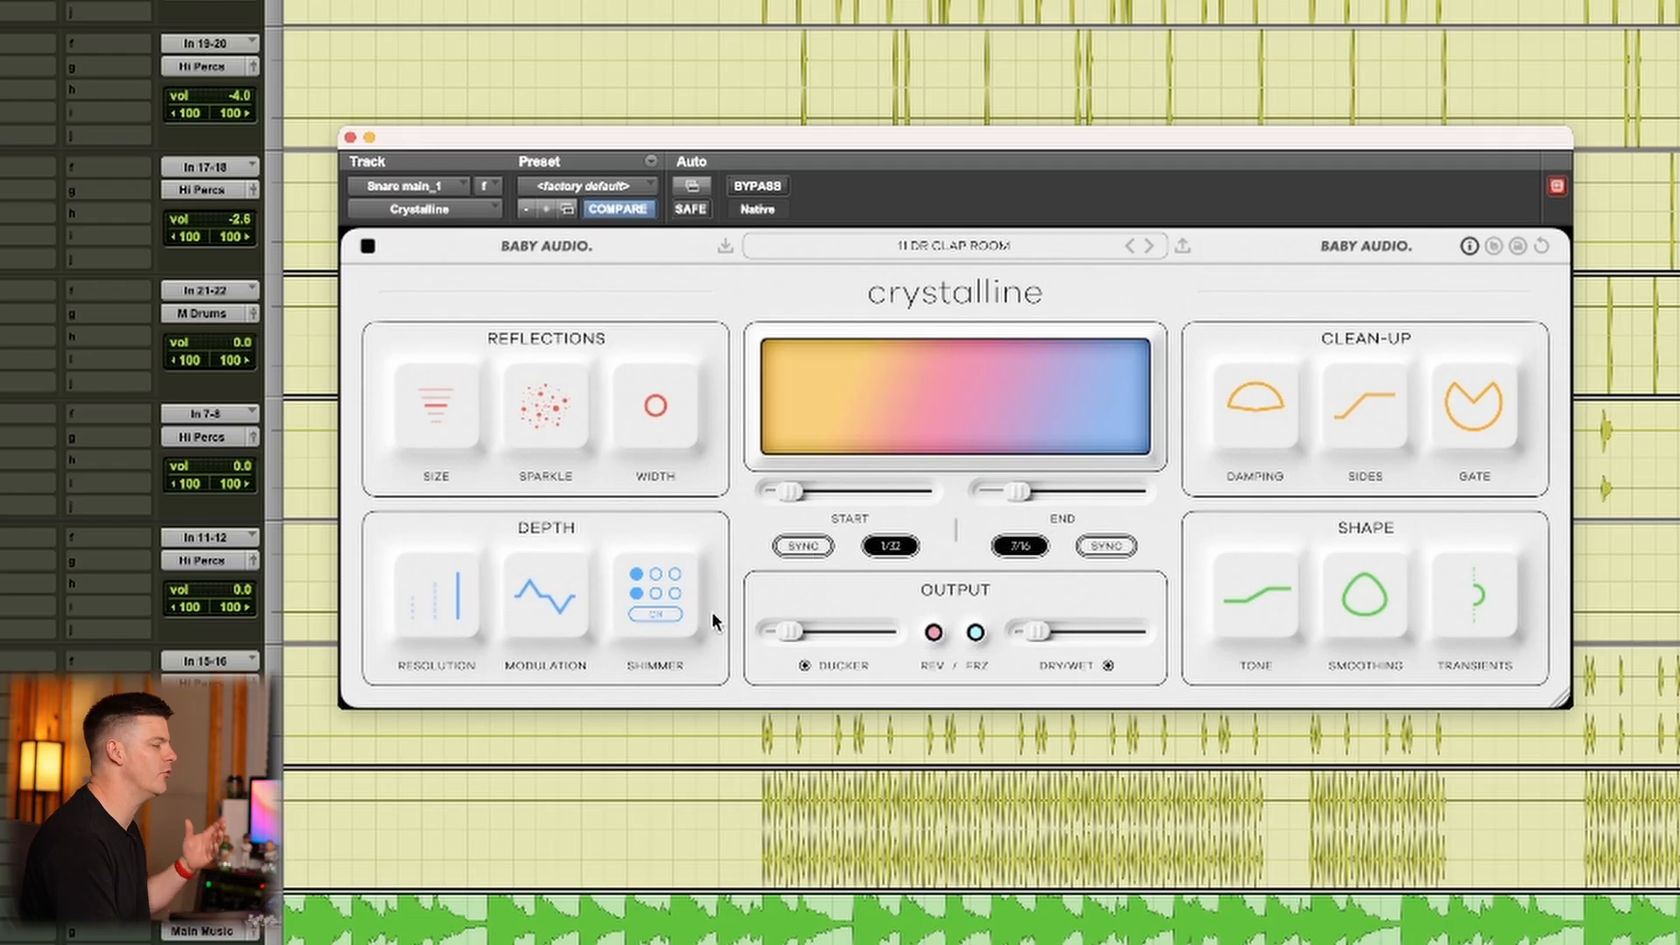
{"action": "mouse_move", "coordinate": [634, 602]}
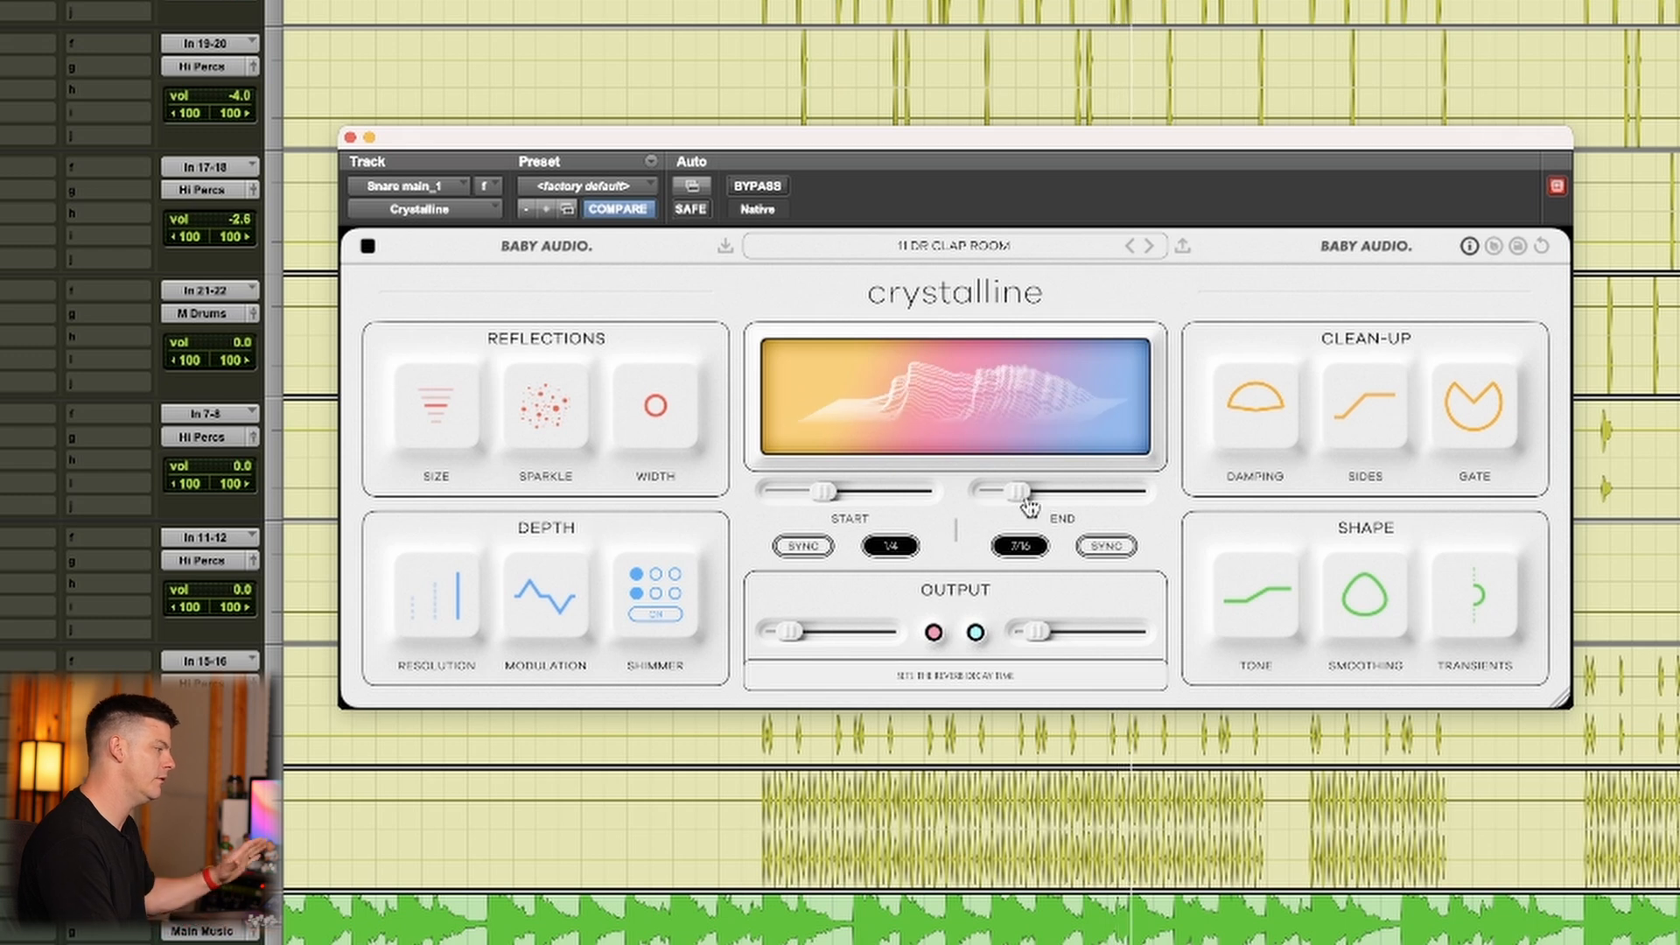
{"action": "left_click_drag", "start_coordinate": [1017, 491], "coordinate": [1065, 493]}
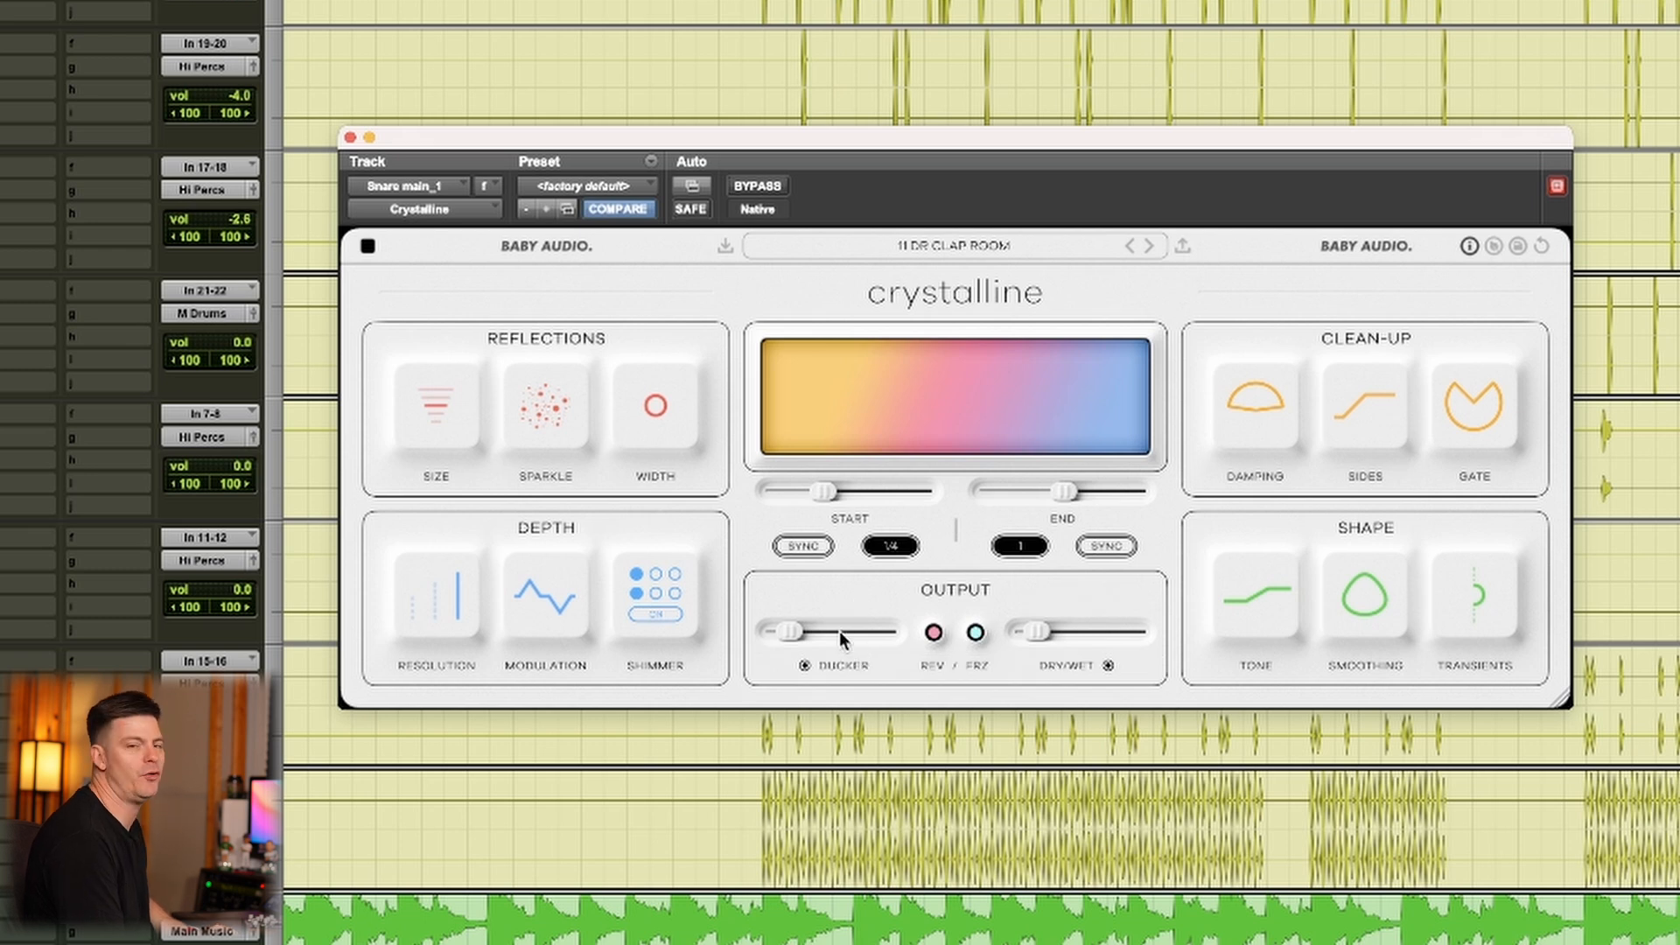
Set the reverb's start to Zero and audition the Ducker up to 100 before returning it to its minimum
{"action": "mouse_move", "coordinate": [783, 652]}
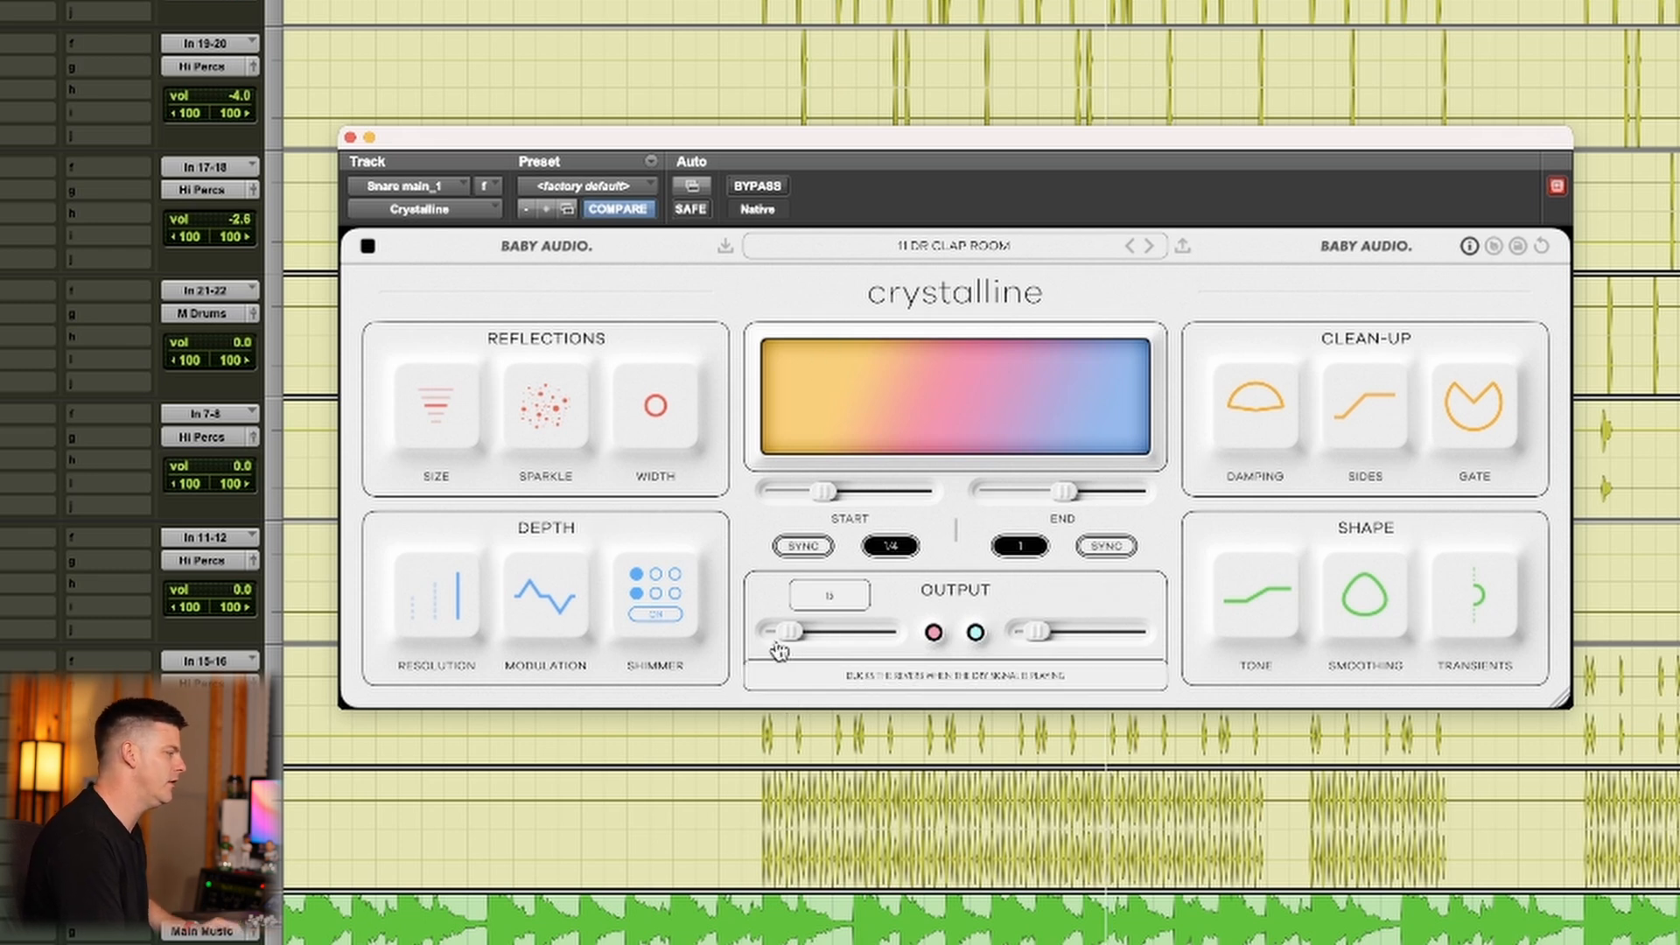
{"action": "left_click_drag", "start_coordinate": [783, 648], "coordinate": [840, 635]}
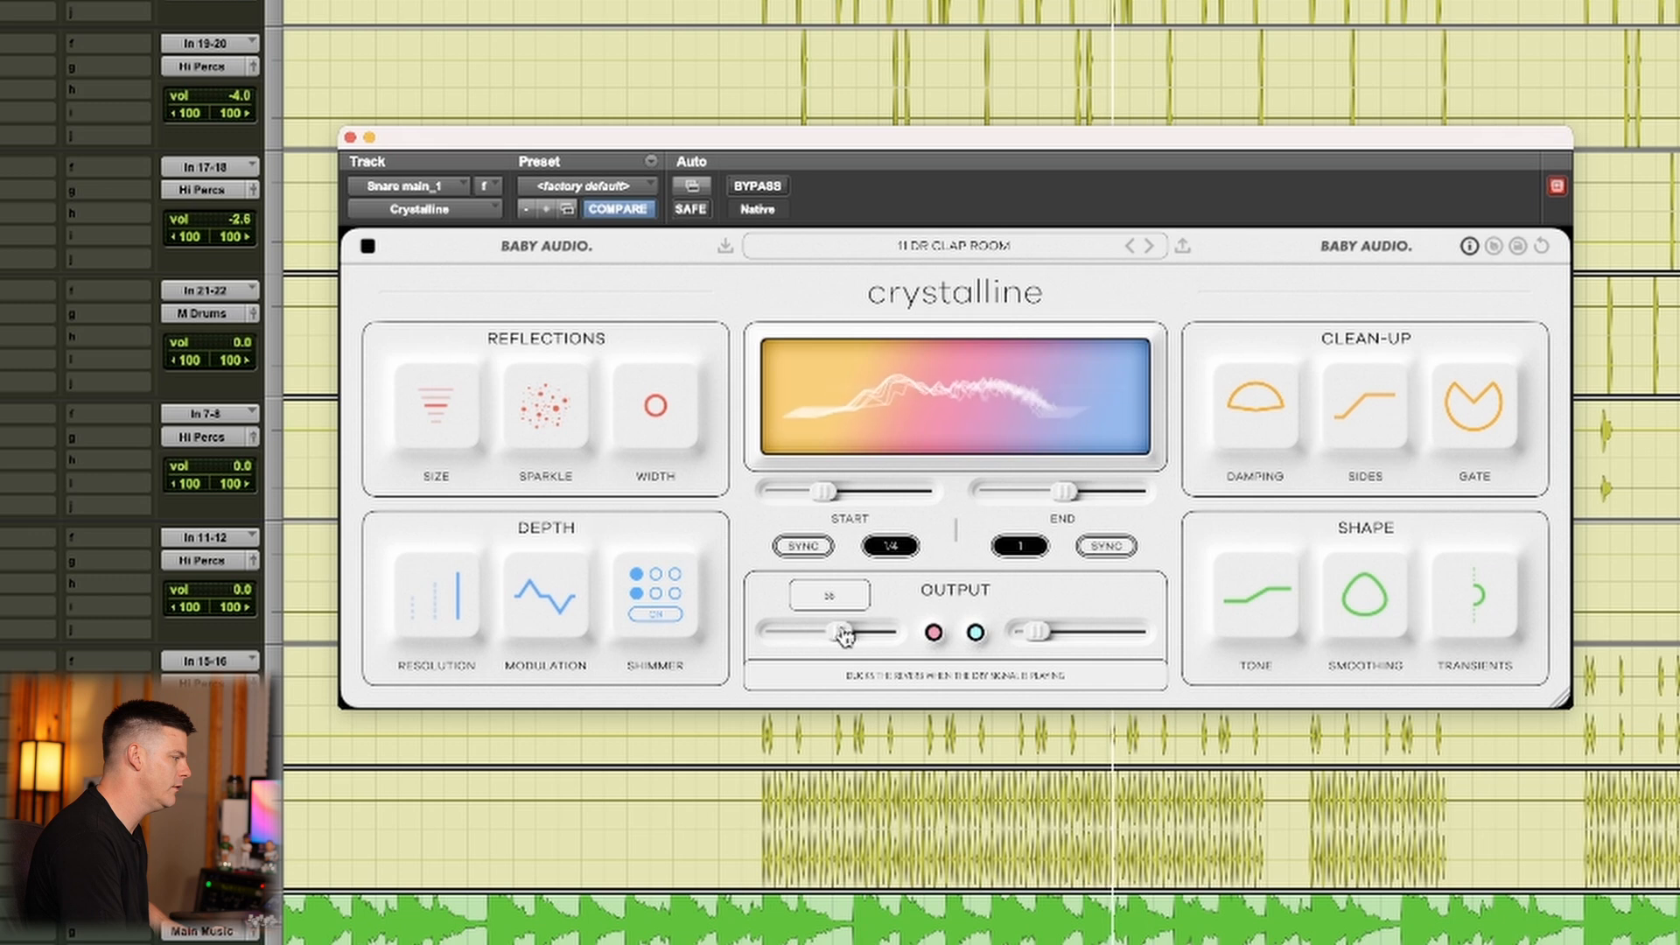
{"action": "left_click_drag", "start_coordinate": [823, 490], "coordinate": [773, 491]}
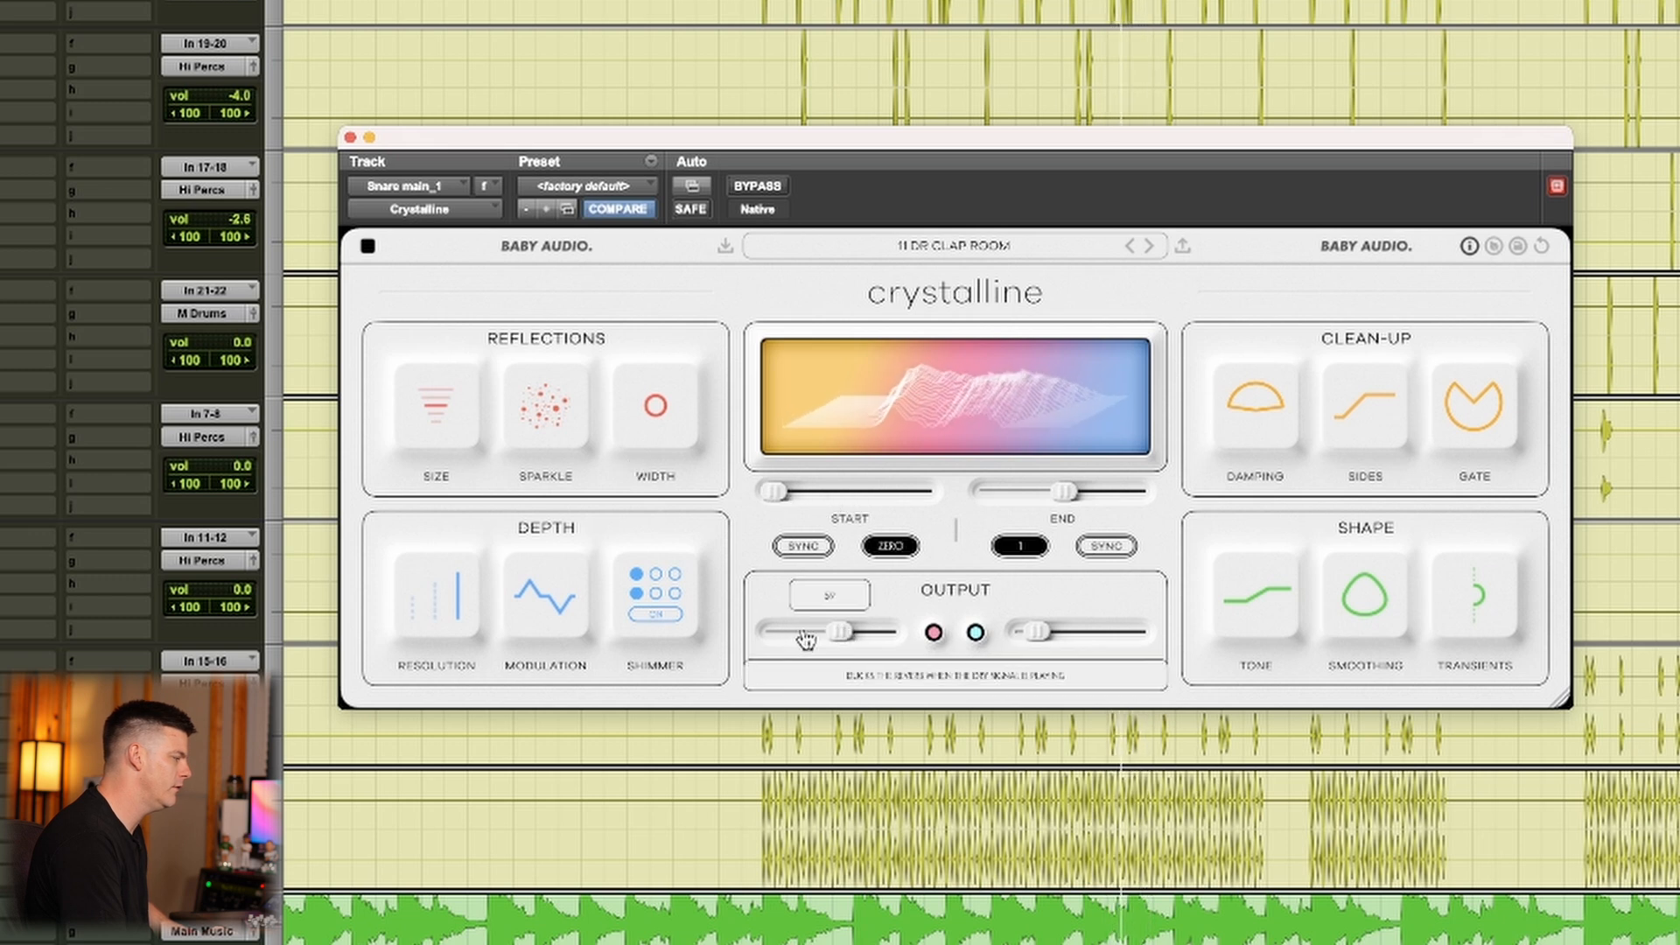
{"action": "left_click_drag", "start_coordinate": [836, 636], "coordinate": [890, 638]}
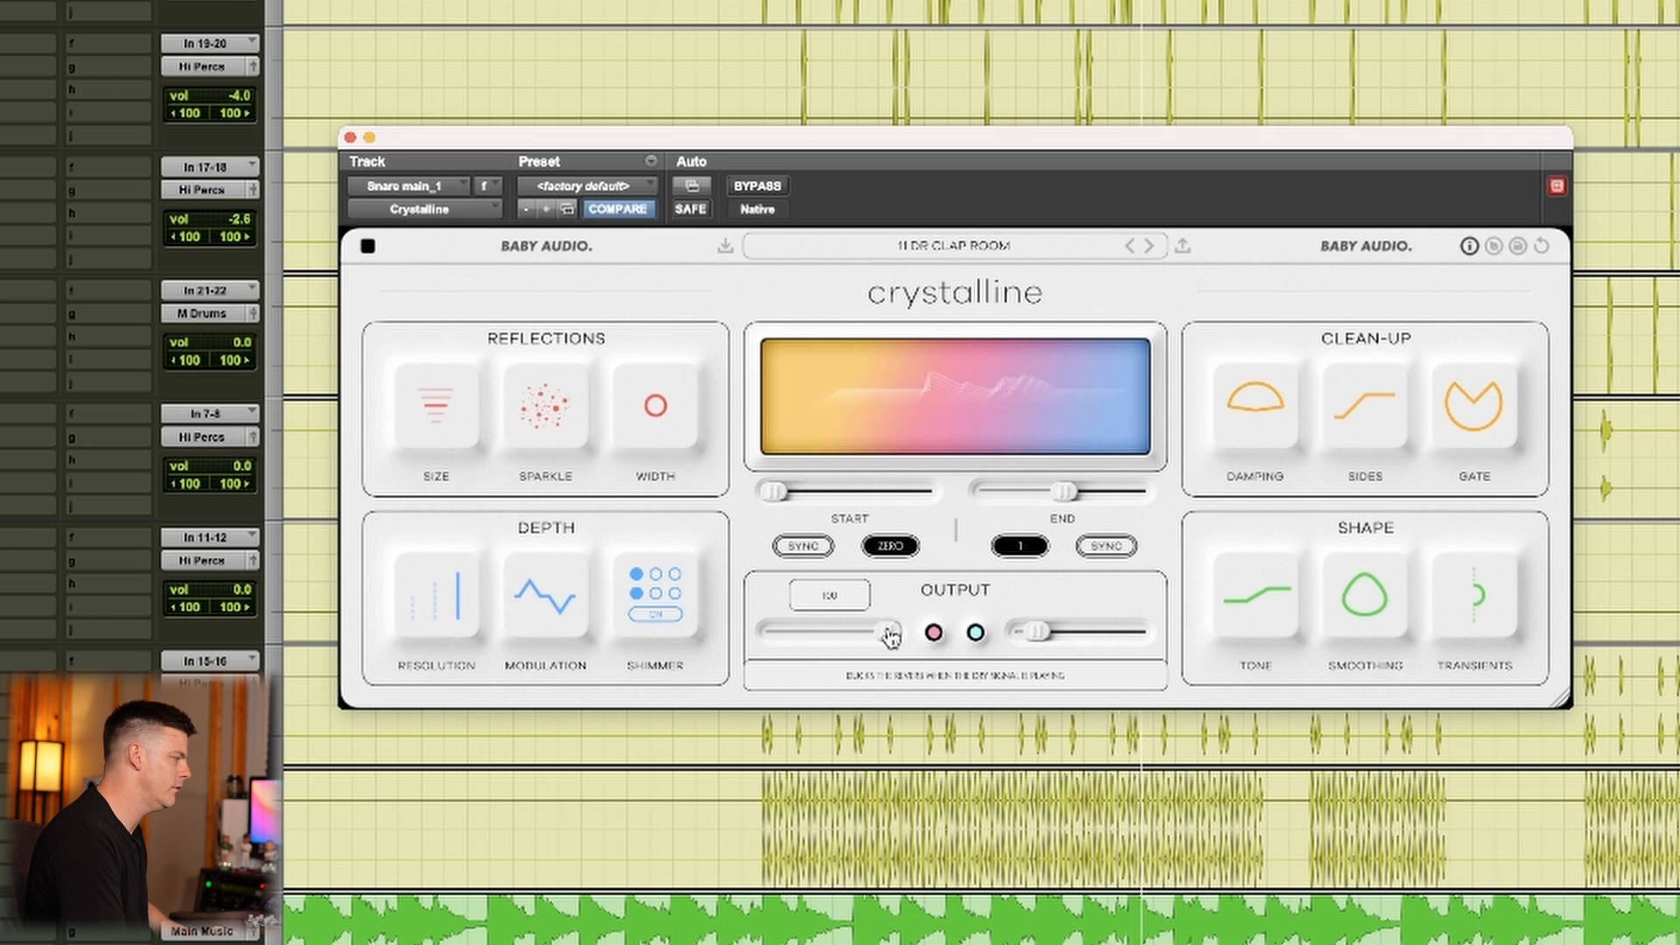
{"action": "left_click", "coordinate": [935, 633]}
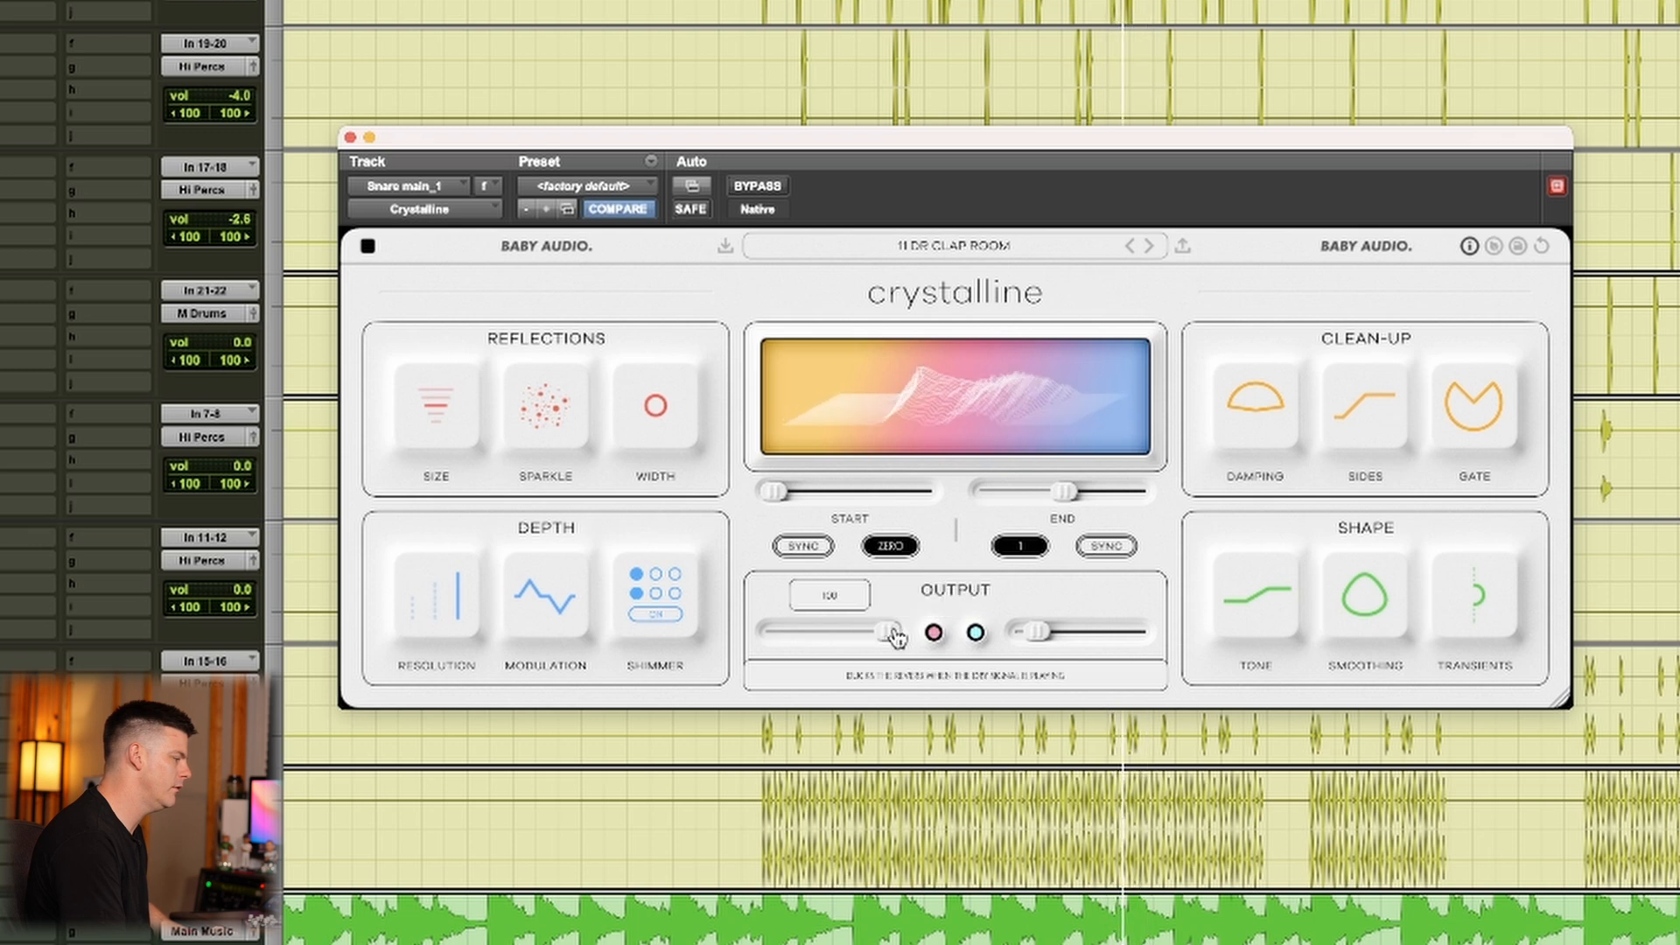
{"action": "left_click_drag", "start_coordinate": [890, 633], "coordinate": [683, 628]}
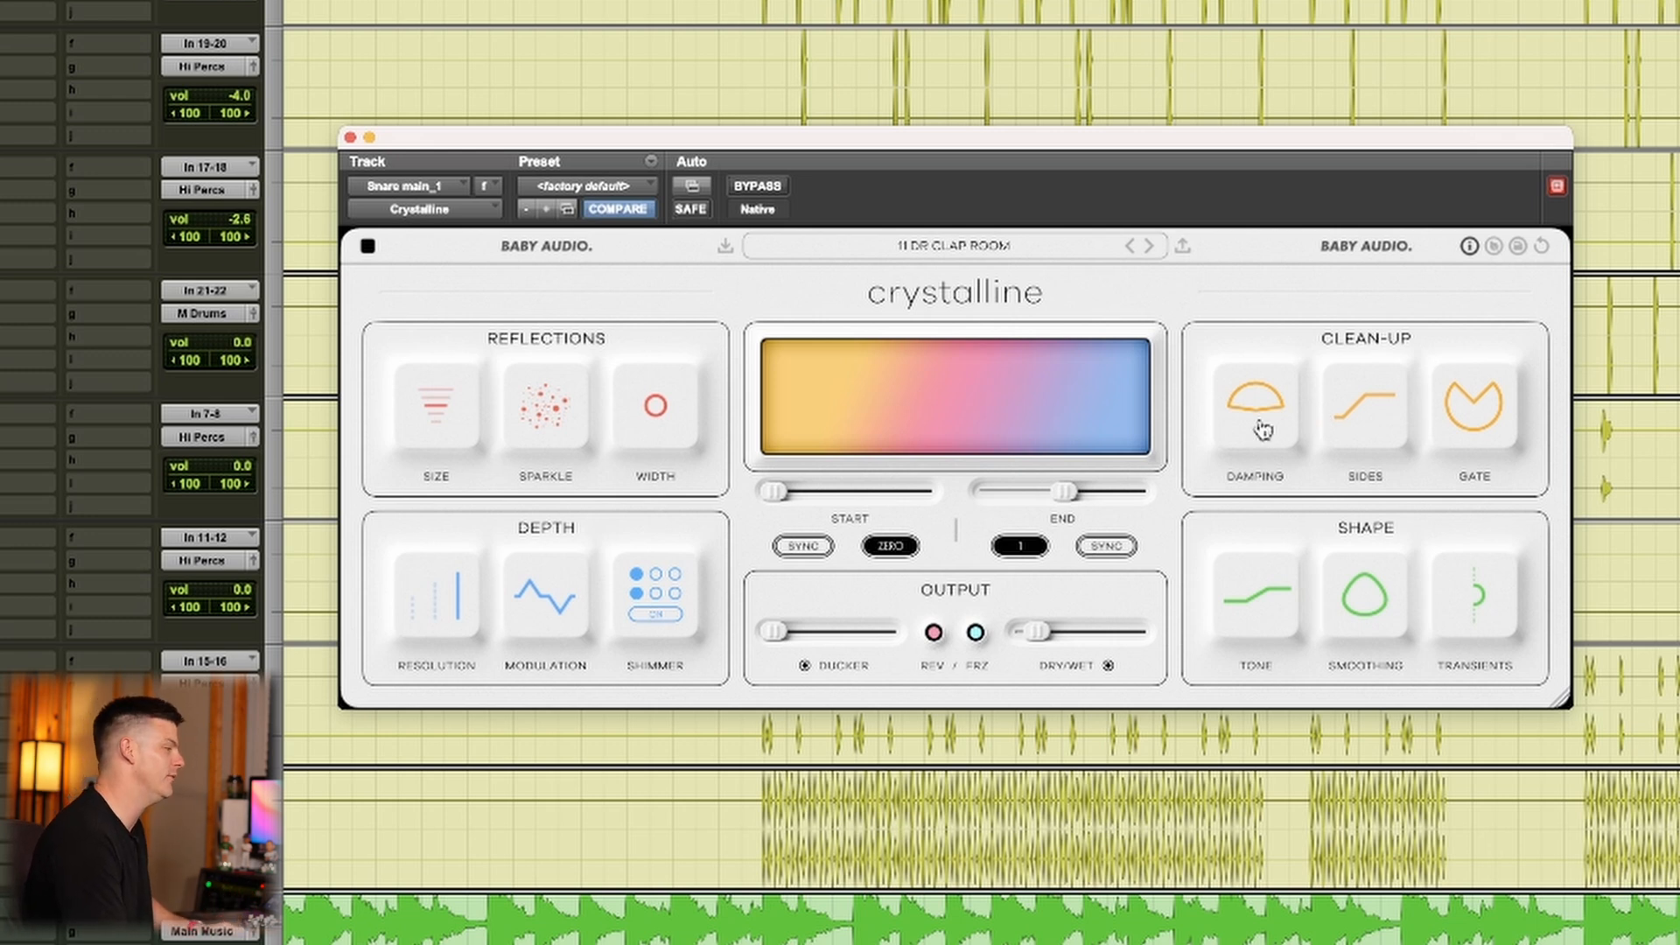
Adjust the Damping filters during playback, trying the high-pass at 432, and set the Sides filter to 443 Hz
{"action": "key", "text": "space"}
{"action": "mouse_move", "coordinate": [1270, 427]}
{"action": "left_mouse_down"}
{"action": "mouse_move", "coordinate": [1215, 401]}
{"action": "mouse_move", "coordinate": [1248, 288]}
{"action": "mouse_move", "coordinate": [1230, 270]}
{"action": "mouse_move", "coordinate": [1287, 378]}
{"action": "mouse_move", "coordinate": [1281, 357]}
{"action": "mouse_move", "coordinate": [1298, 369]}
{"action": "mouse_move", "coordinate": [1244, 416]}
{"action": "left_mouse_up"}
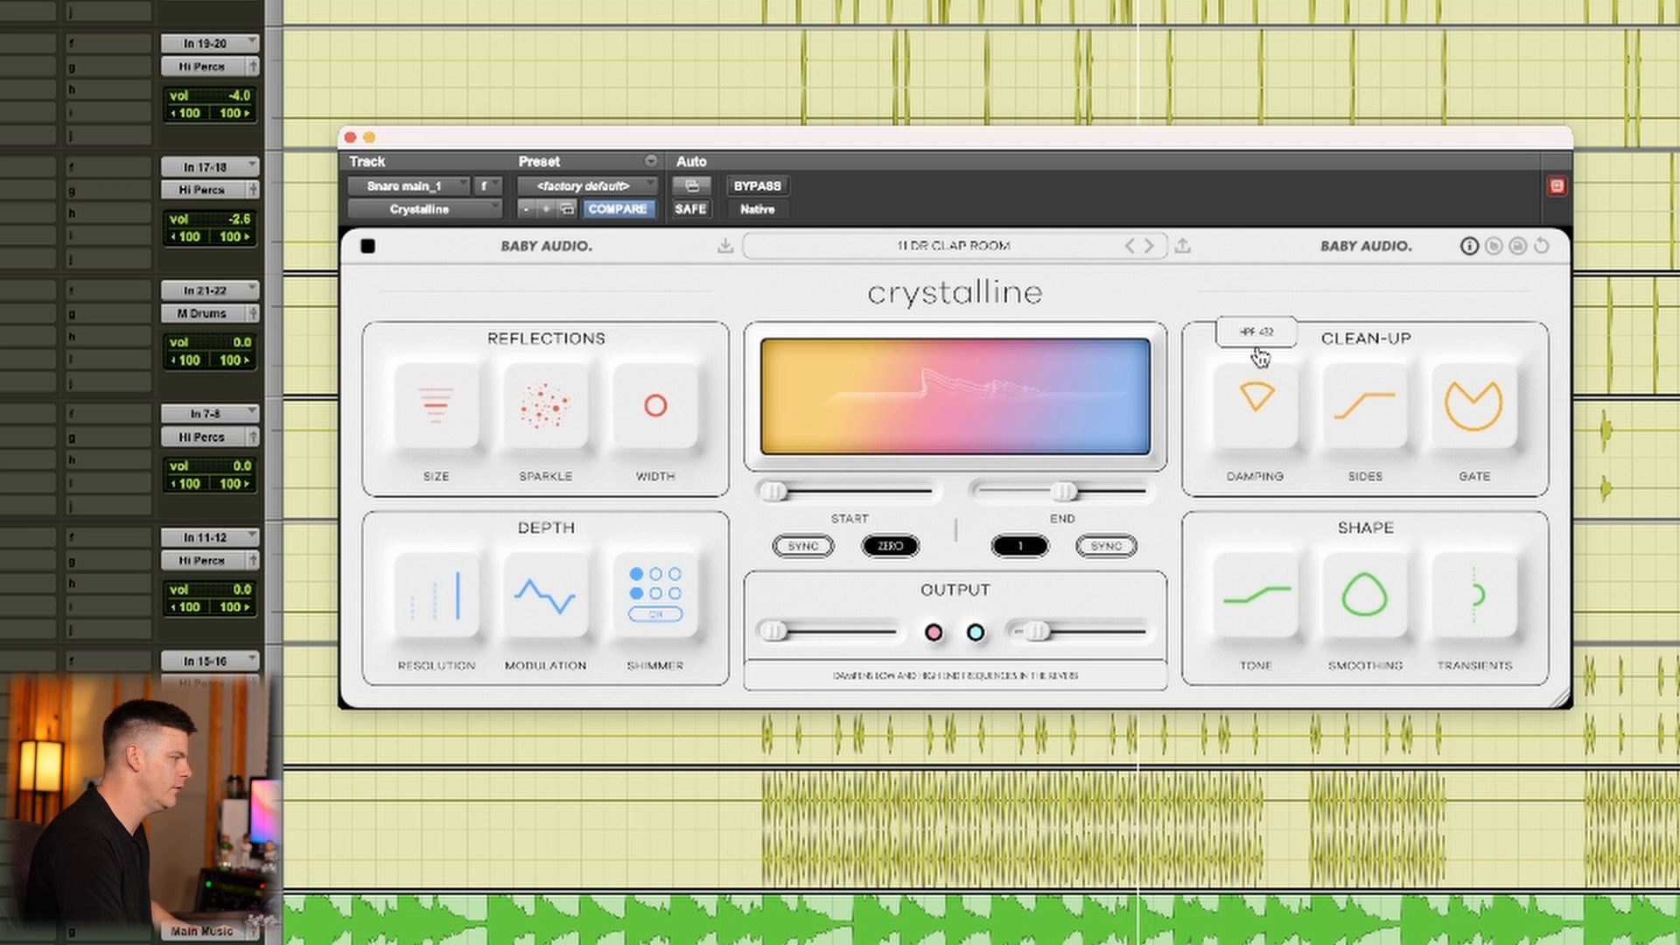
{"action": "left_click_drag", "start_coordinate": [1260, 357], "coordinate": [1290, 402]}
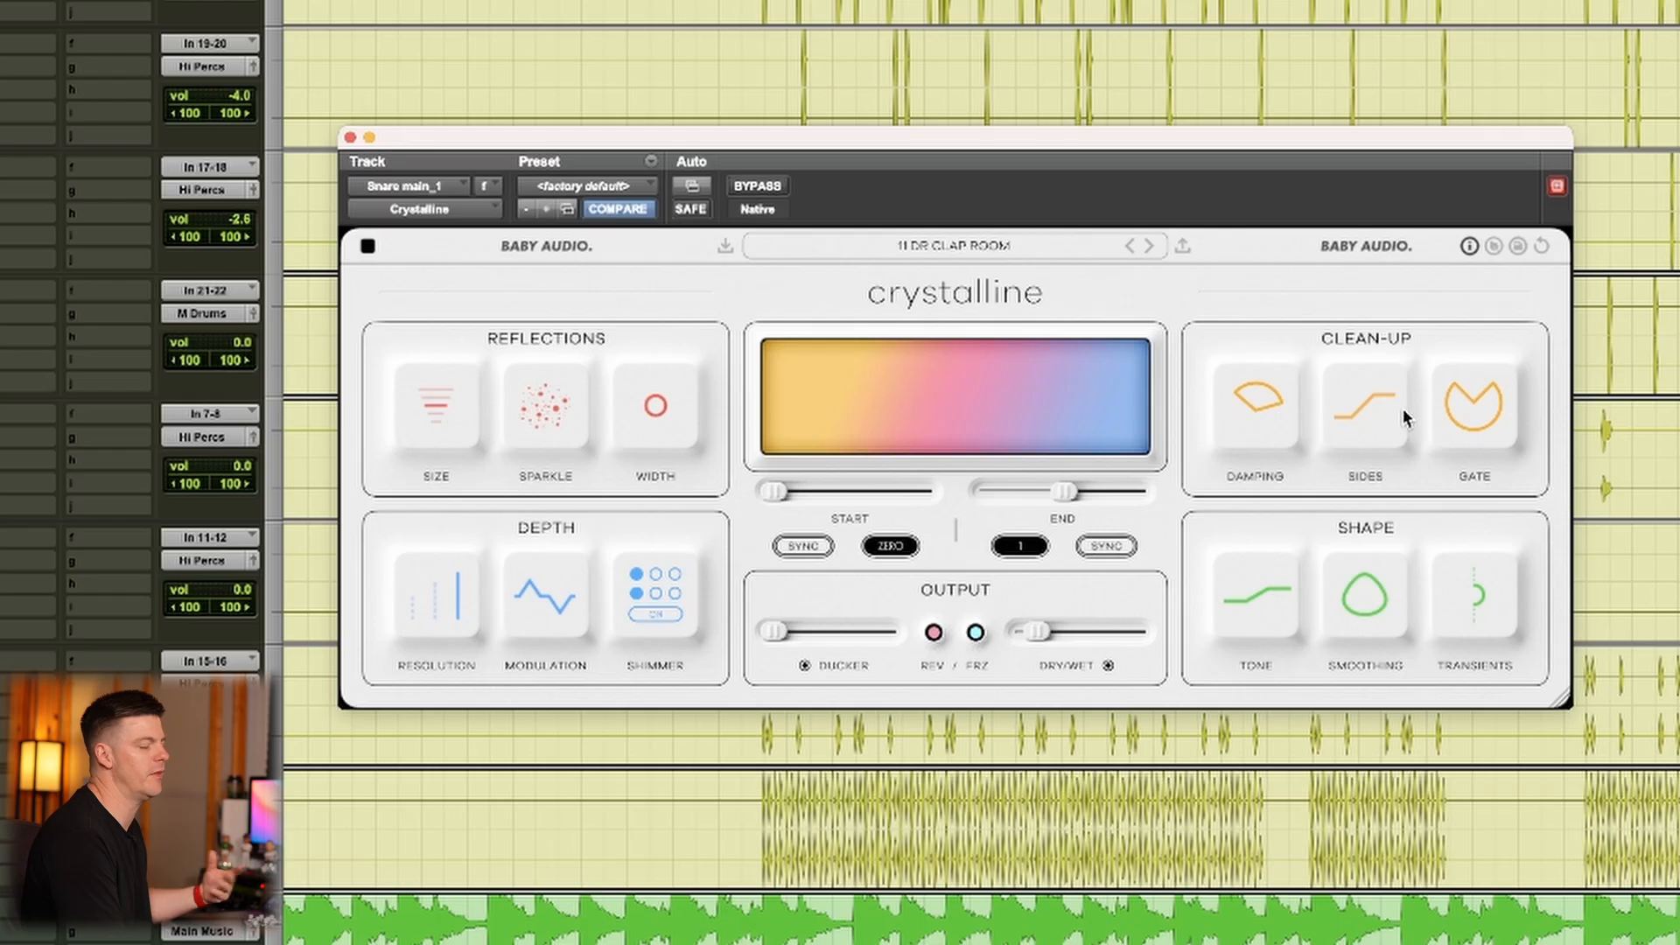
{"action": "mouse_move", "coordinate": [1350, 414]}
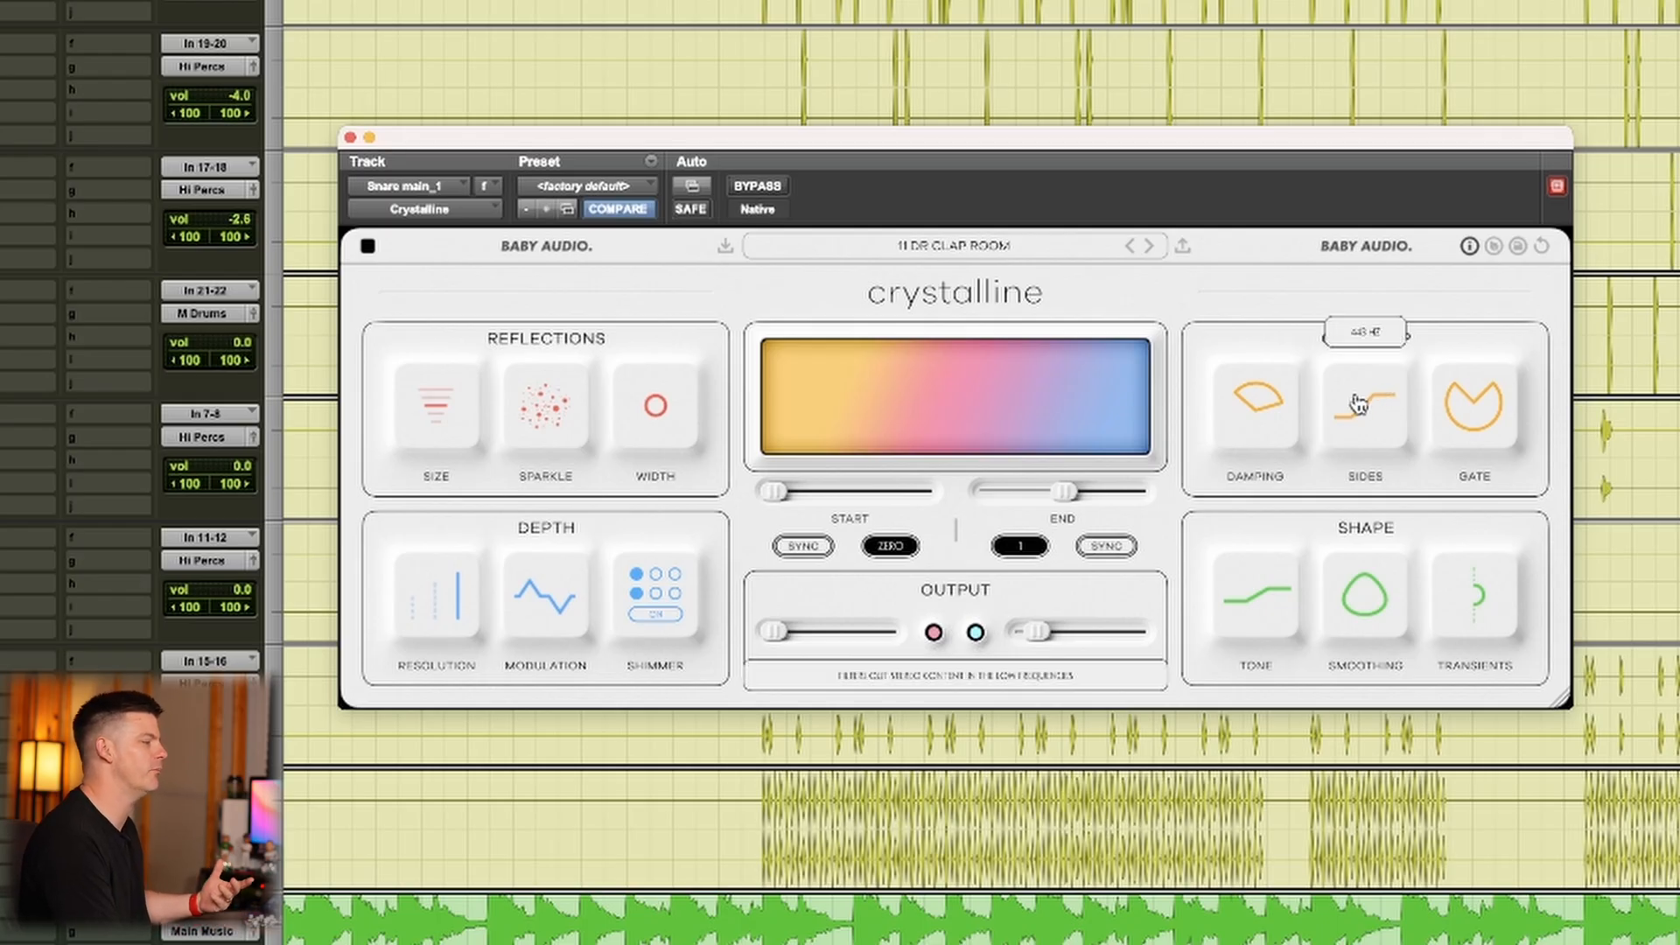
Play the snare and audition changes to the reverb's Gate threshold and release
{"action": "mouse_move", "coordinate": [1459, 407]}
{"action": "key", "text": "space"}
{"action": "left_click_drag", "start_coordinate": [1463, 405], "coordinate": [1462, 363]}
{"action": "mouse_move", "coordinate": [1486, 403]}
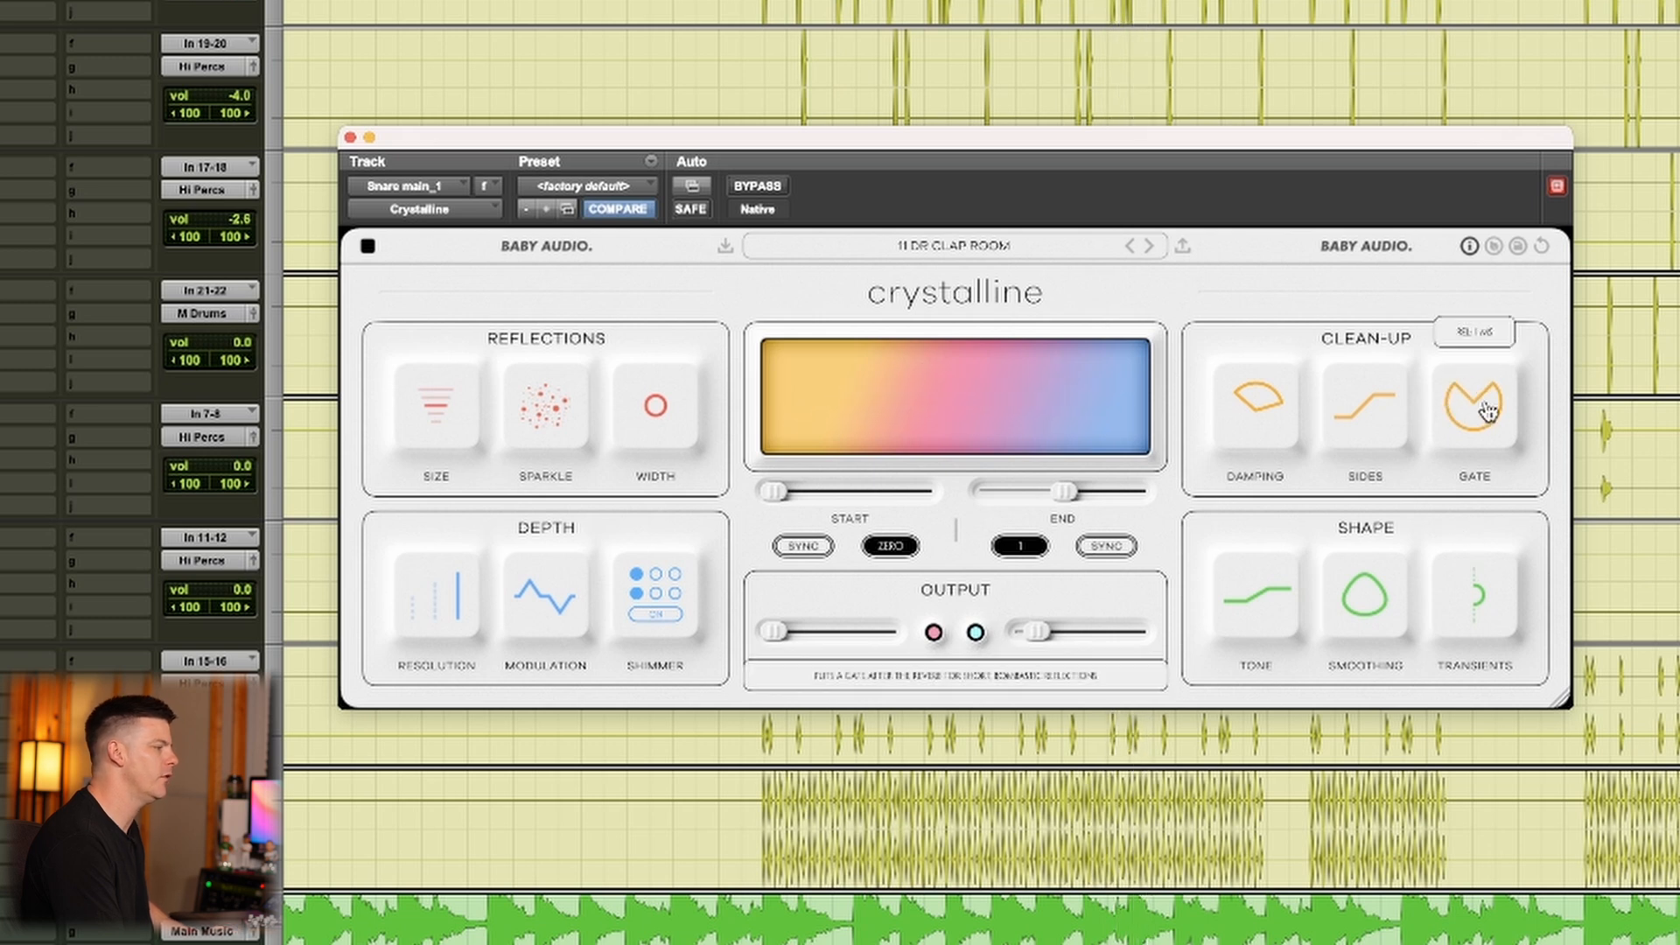
Audition the snare reverb's Tone and lower the Smoothing to 0
{"action": "mouse_move", "coordinate": [1271, 614]}
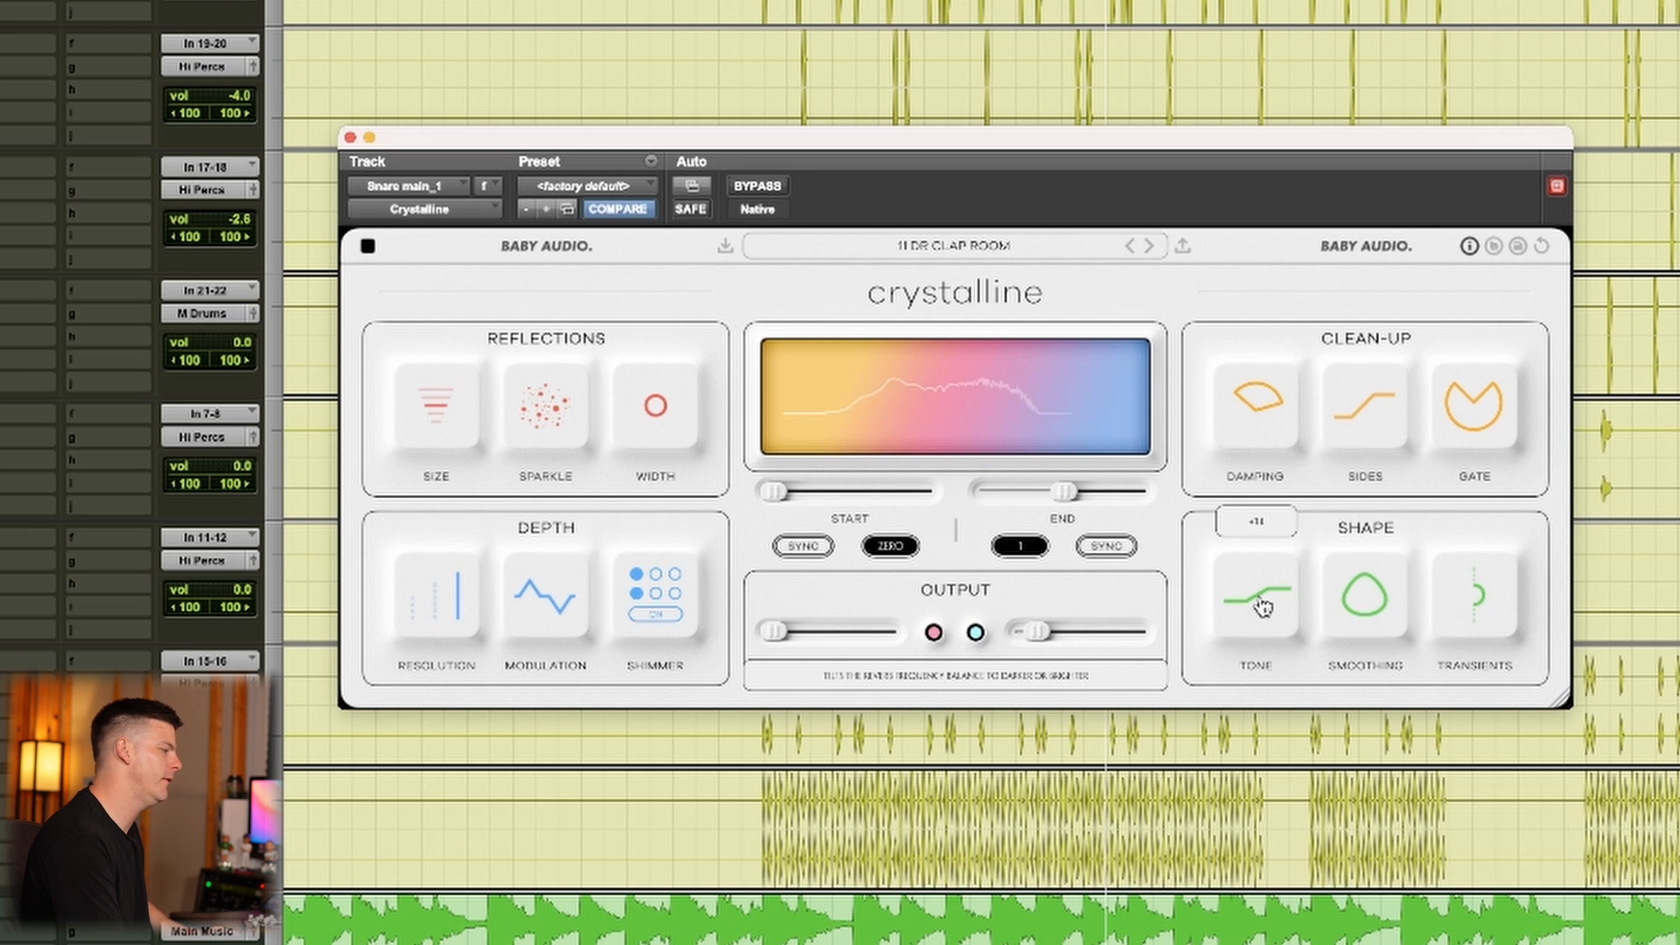
{"action": "mouse_move", "coordinate": [1266, 608]}
{"action": "left_mouse_down"}
{"action": "mouse_move", "coordinate": [1260, 318]}
{"action": "mouse_move", "coordinate": [1323, 803]}
{"action": "mouse_move", "coordinate": [1343, 168]}
{"action": "mouse_move", "coordinate": [1338, 937]}
{"action": "mouse_move", "coordinate": [1341, 156]}
{"action": "mouse_move", "coordinate": [1339, 936]}
{"action": "left_mouse_up"}
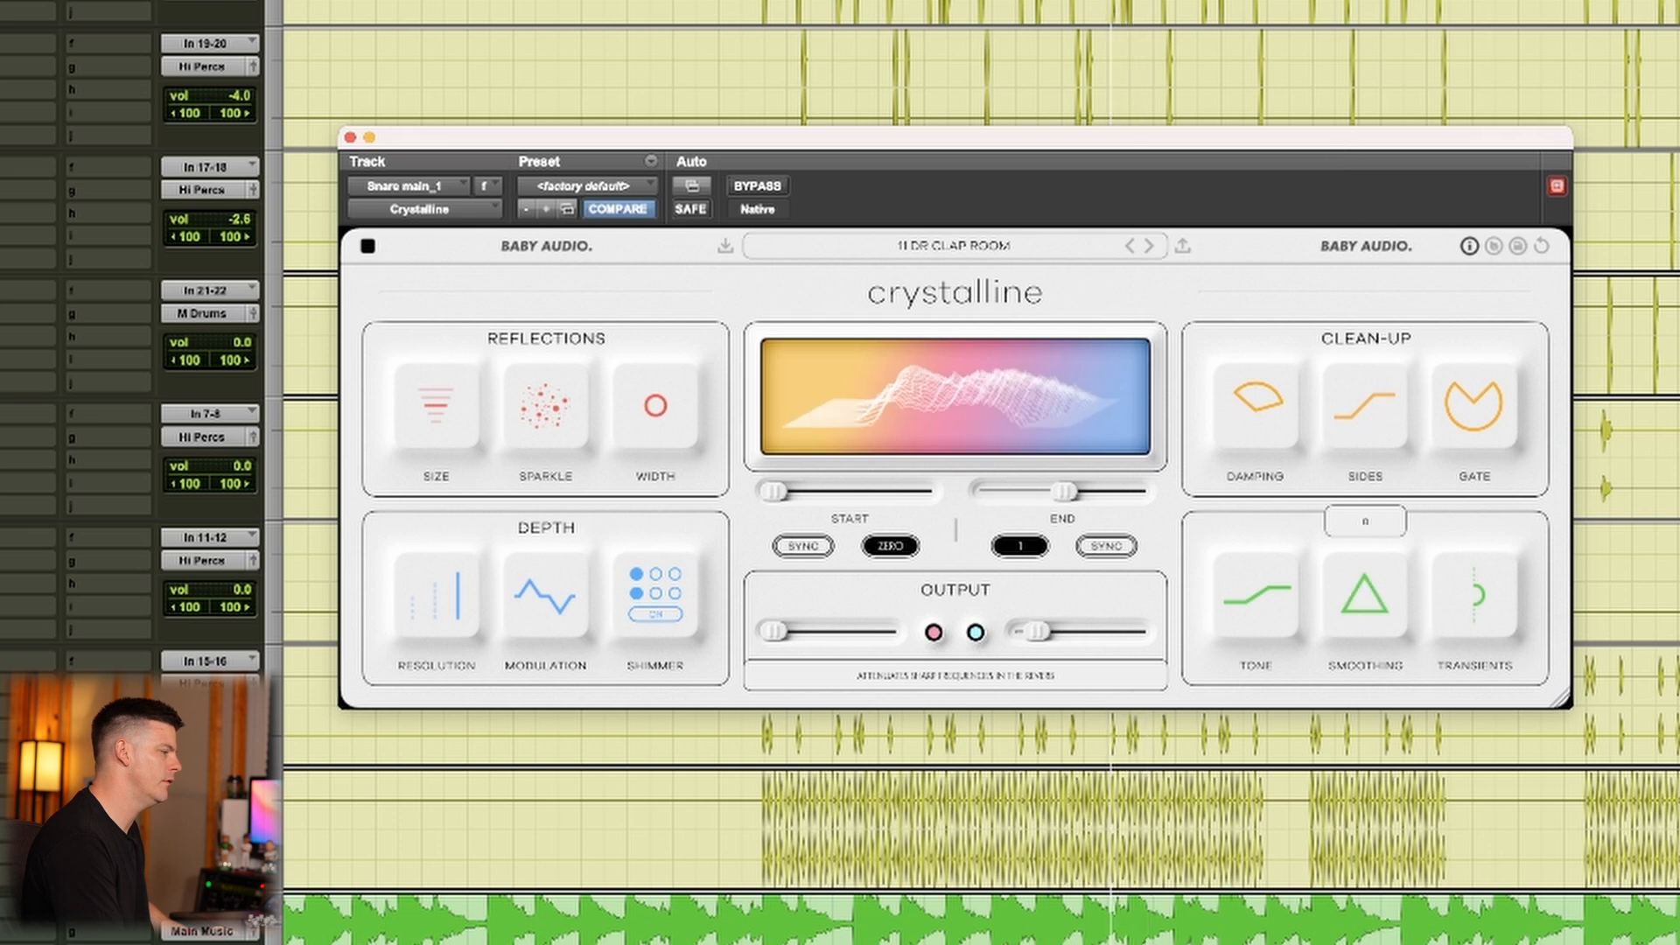
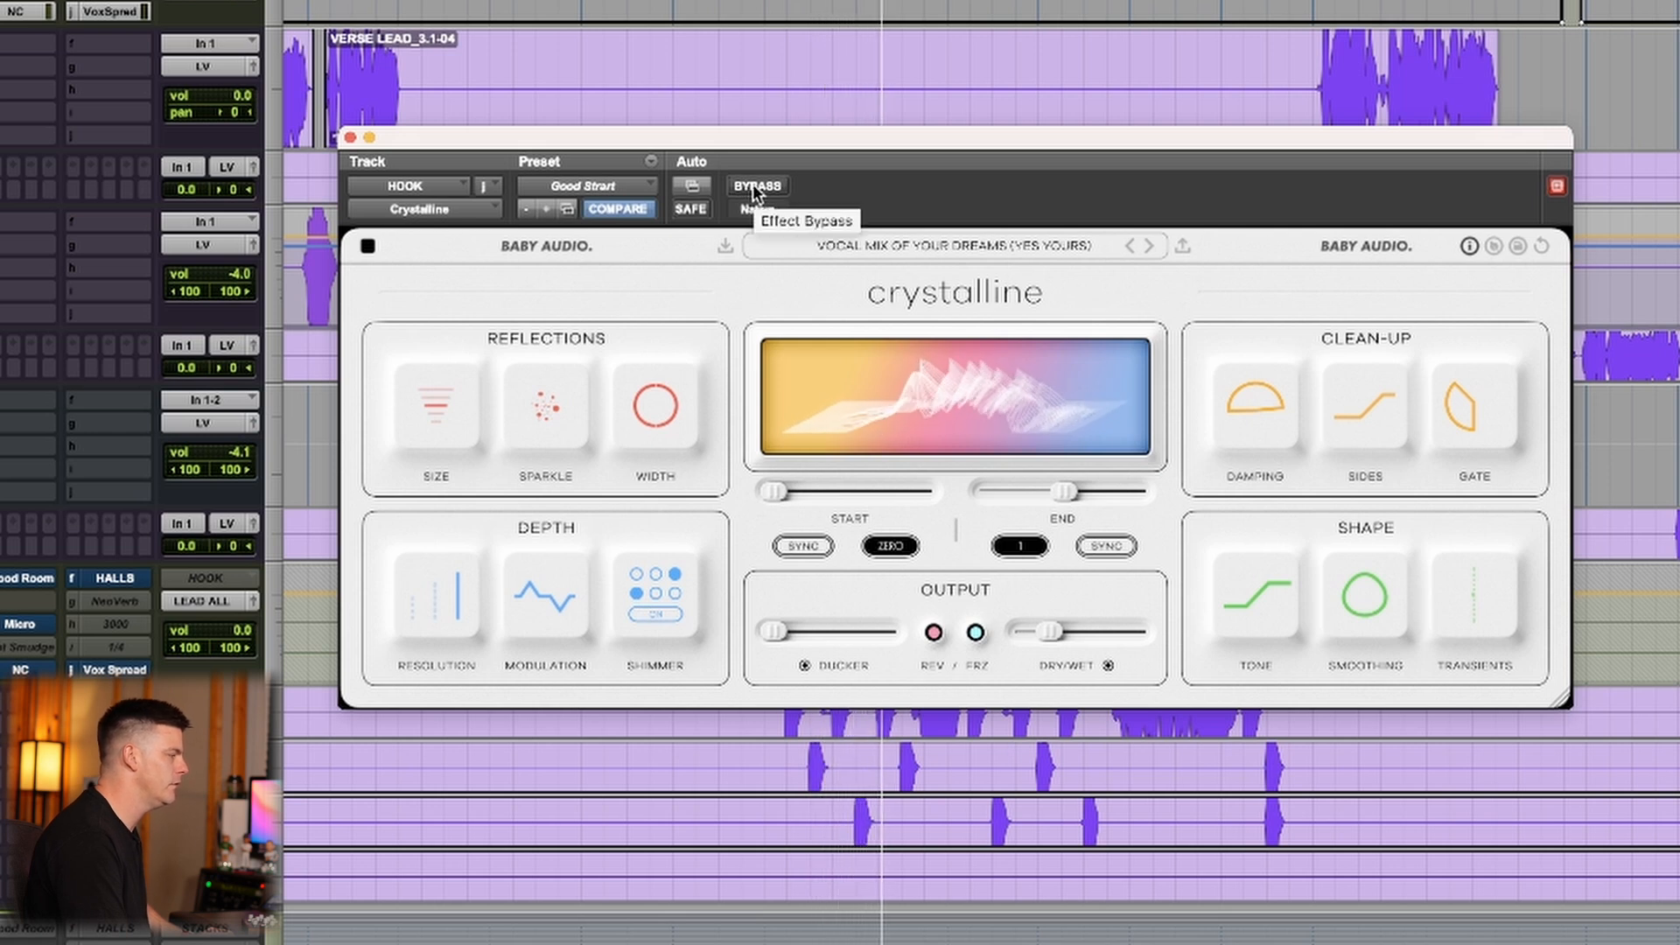
Compare the hook vocal with the reverb bypassed and active during playback
{"action": "left_click", "coordinate": [752, 185]}
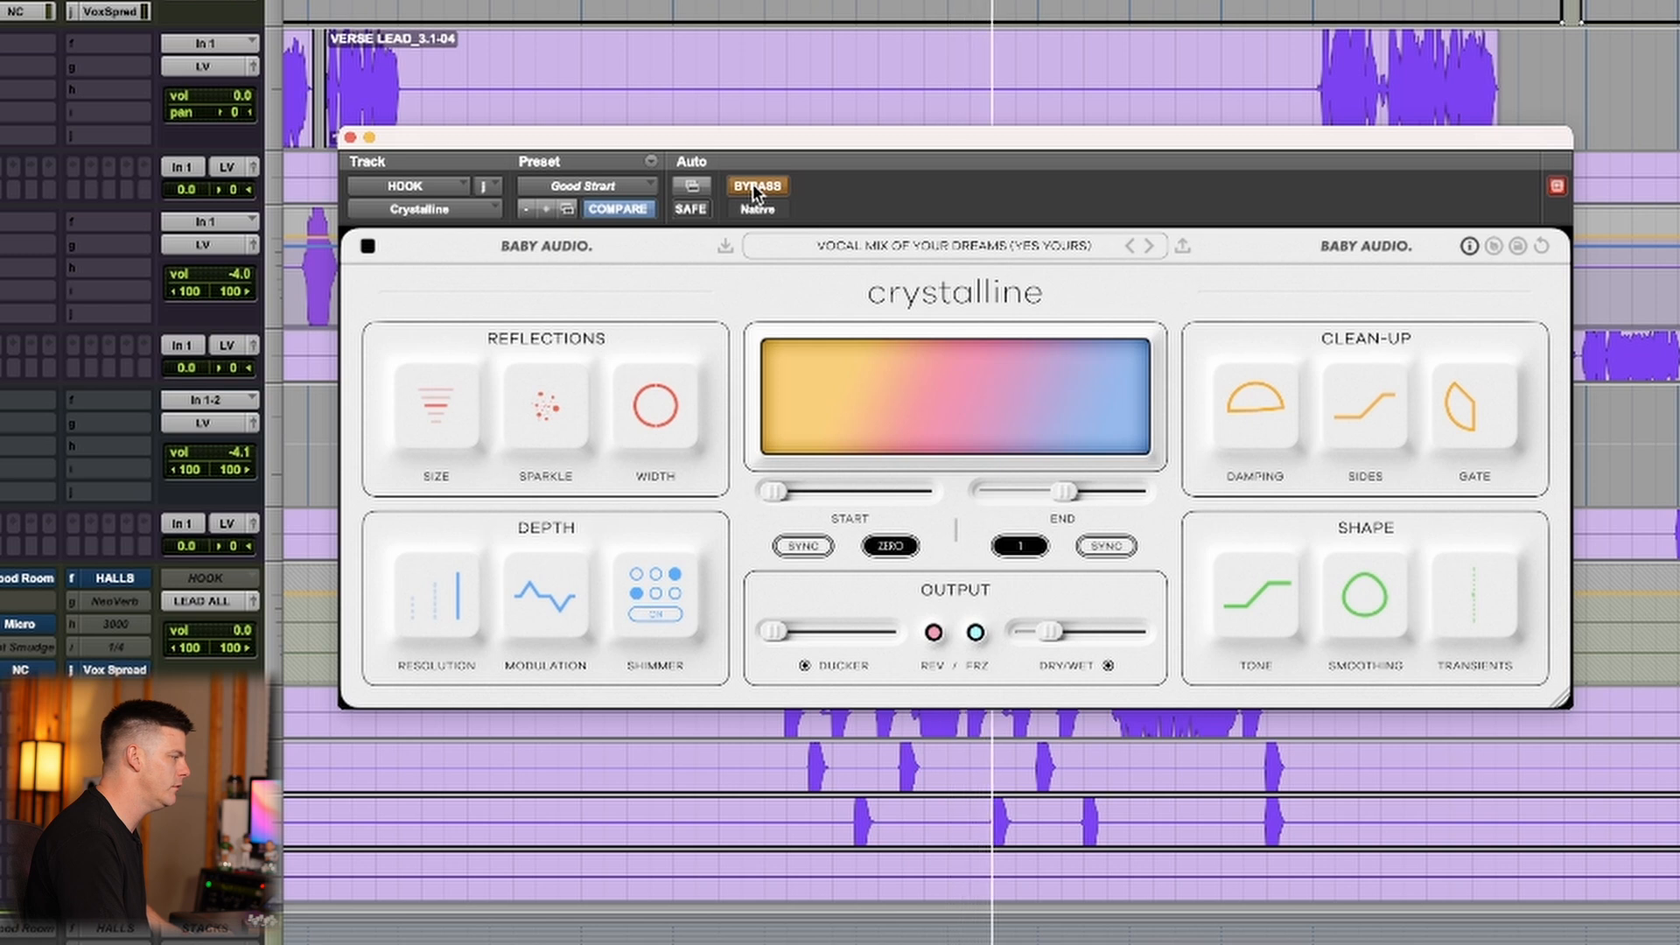
{"action": "left_click", "coordinate": [752, 186]}
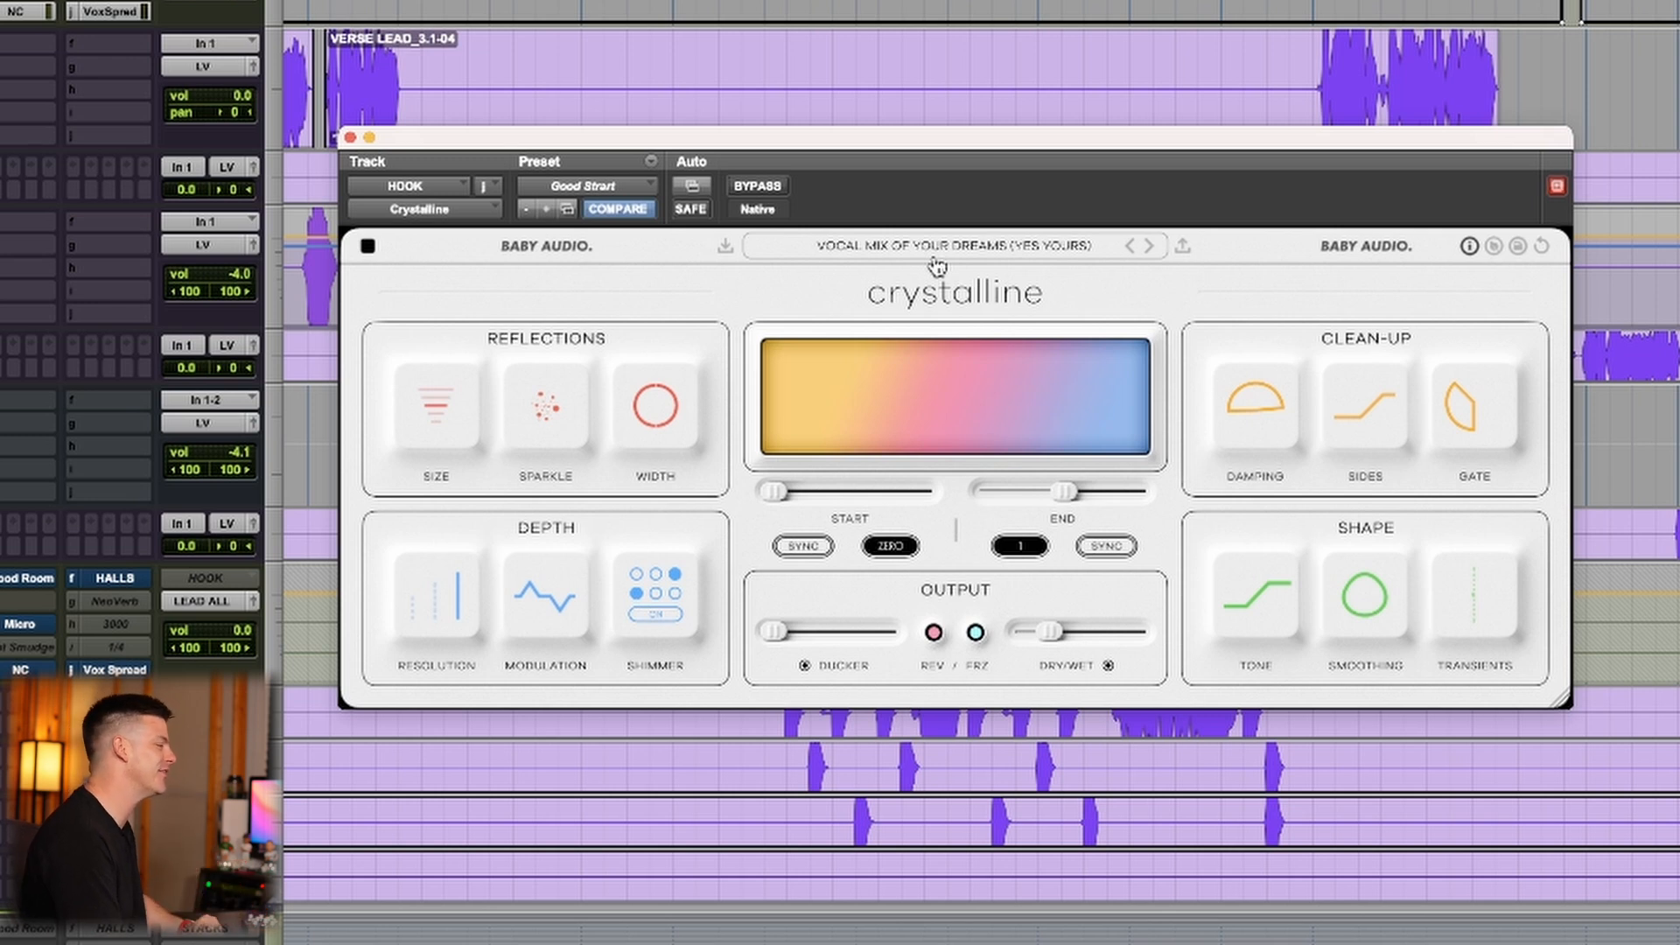
Play the hook vocal and audition reverb starts of 3/16 and 1/32 before settling on 1/16
{"action": "left_click", "coordinate": [813, 548]}
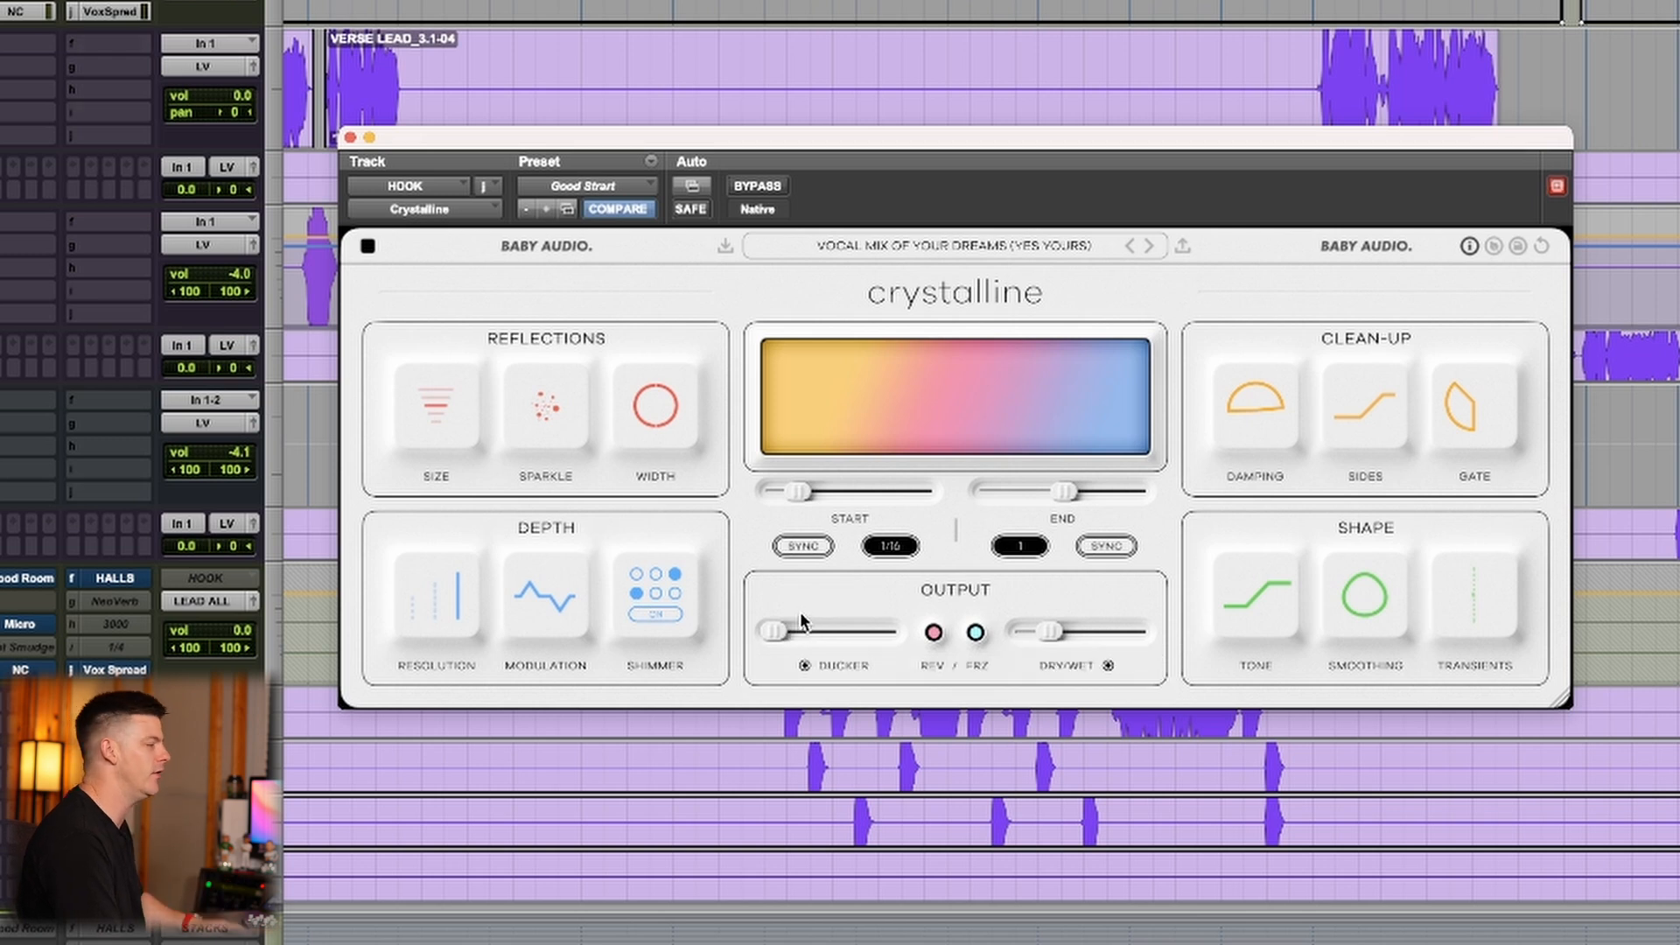
{"action": "key", "text": "space"}
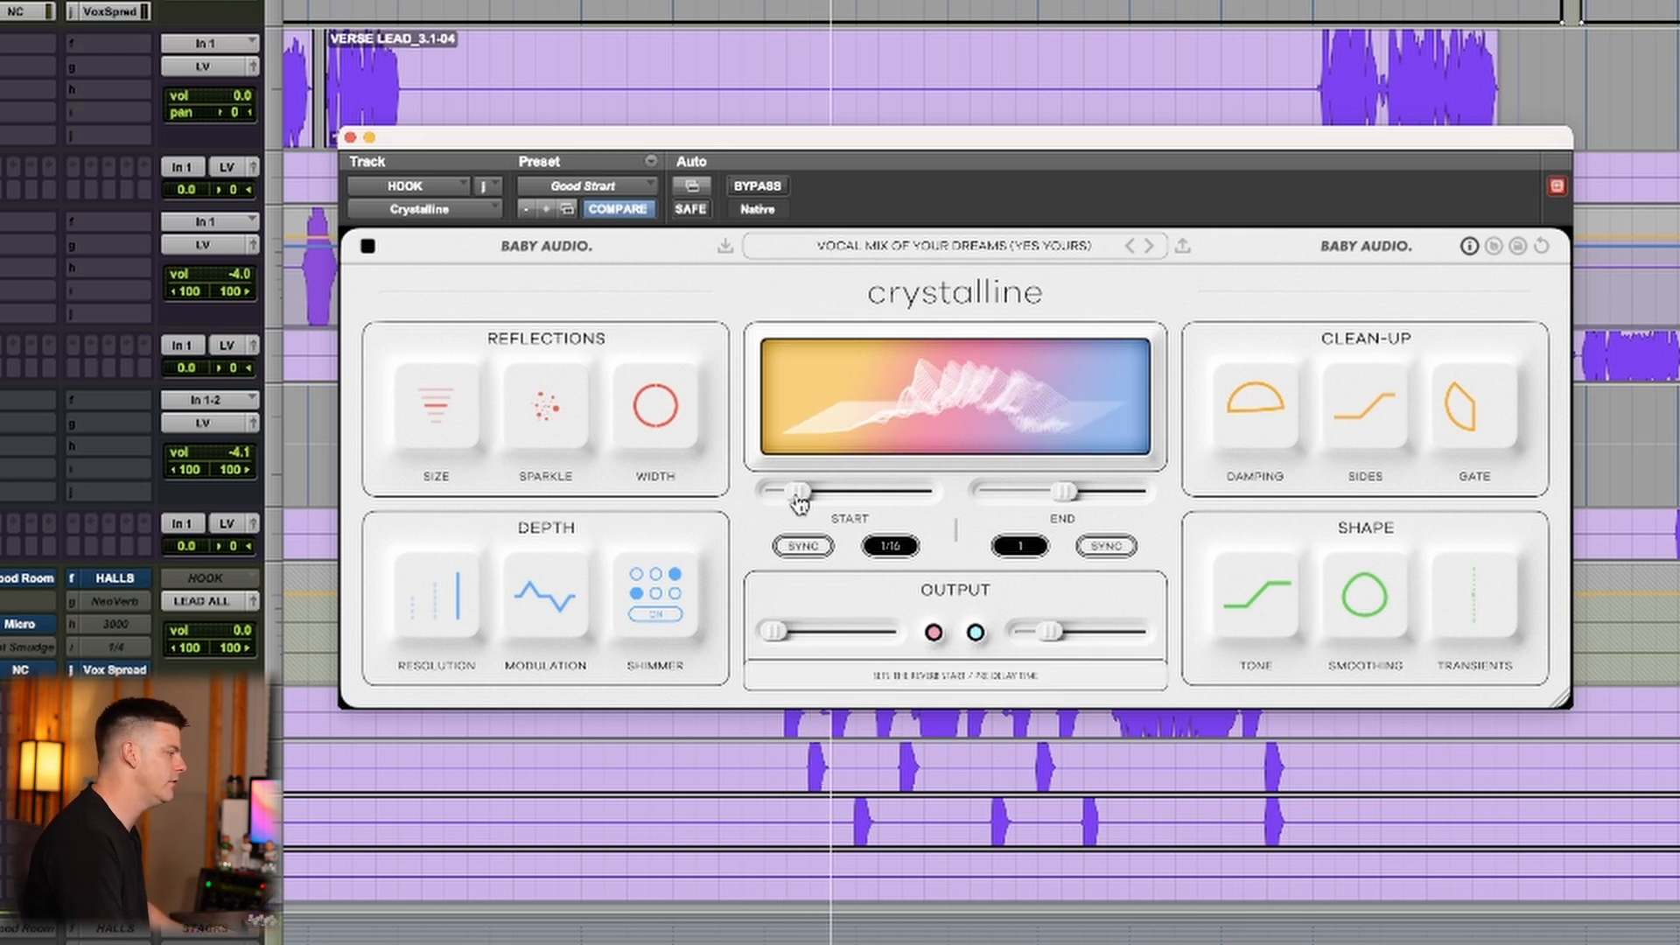
{"action": "left_click_drag", "start_coordinate": [799, 503], "coordinate": [817, 508]}
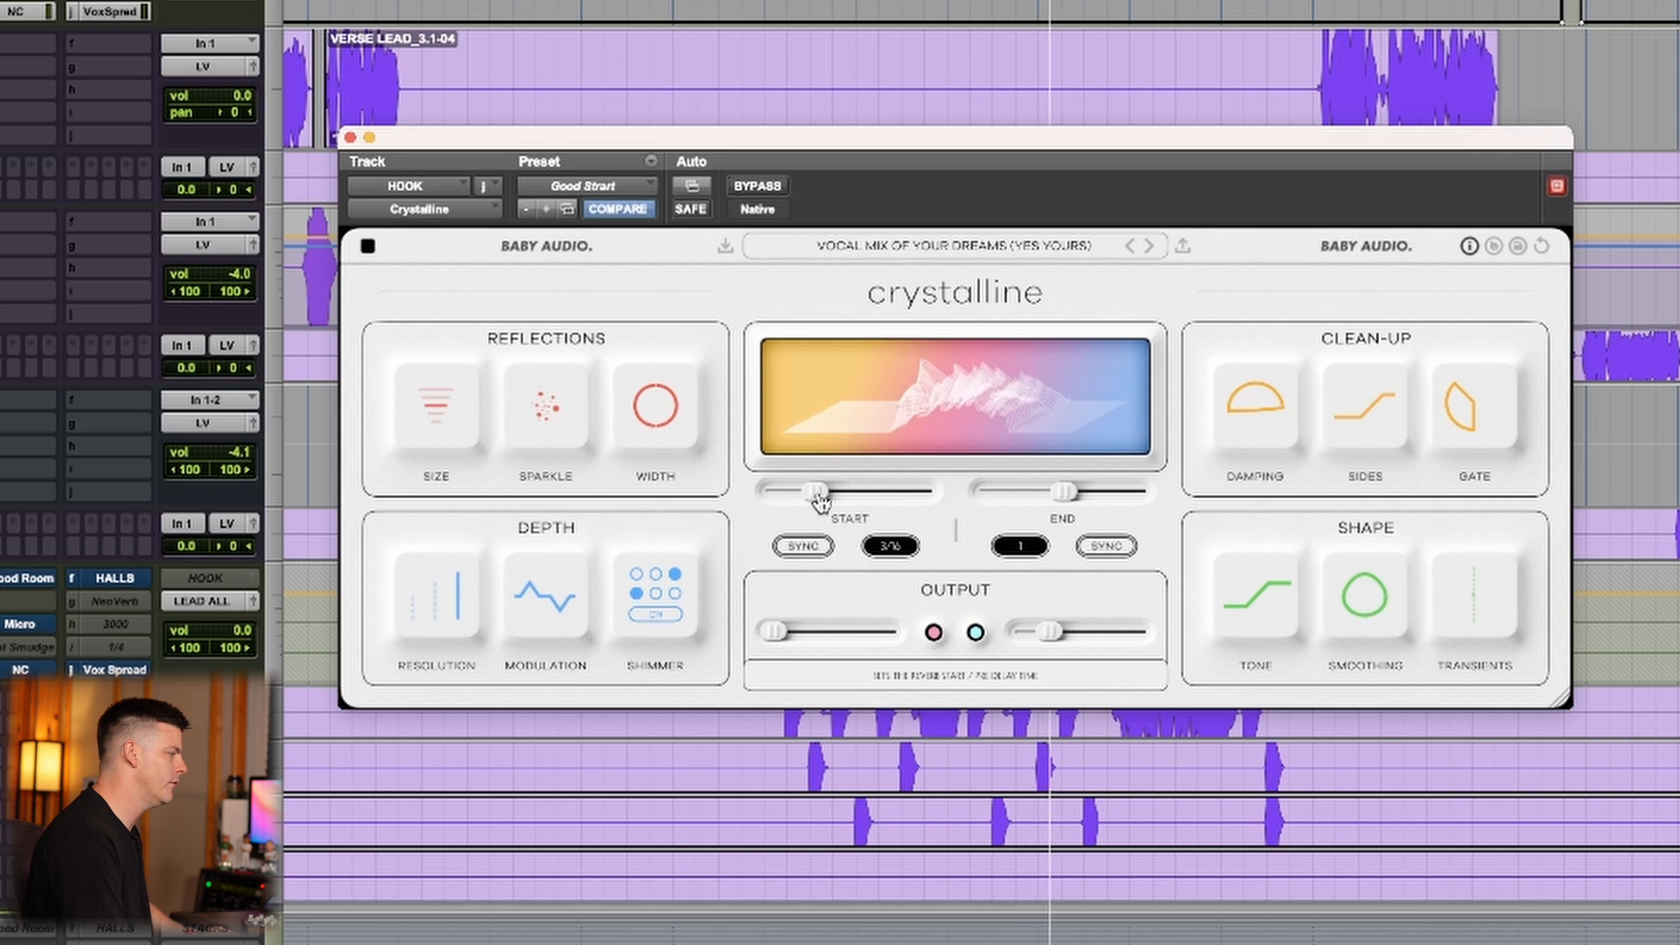
{"action": "left_click_drag", "start_coordinate": [819, 501], "coordinate": [843, 503]}
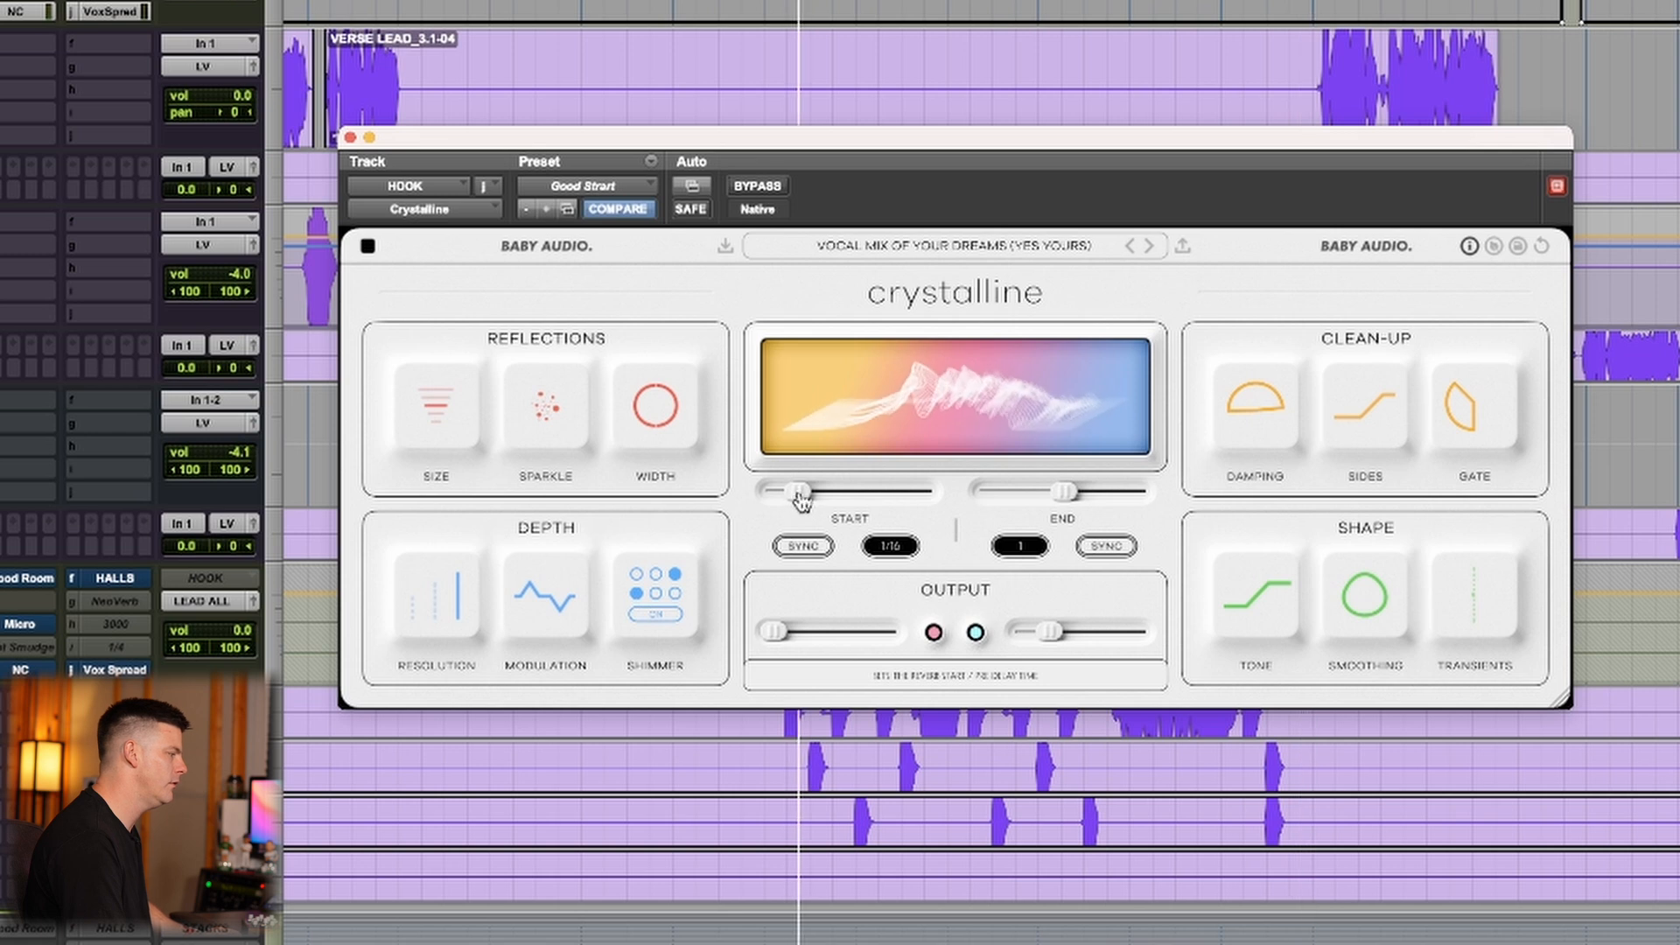
{"action": "left_click_drag", "start_coordinate": [801, 498], "coordinate": [791, 500]}
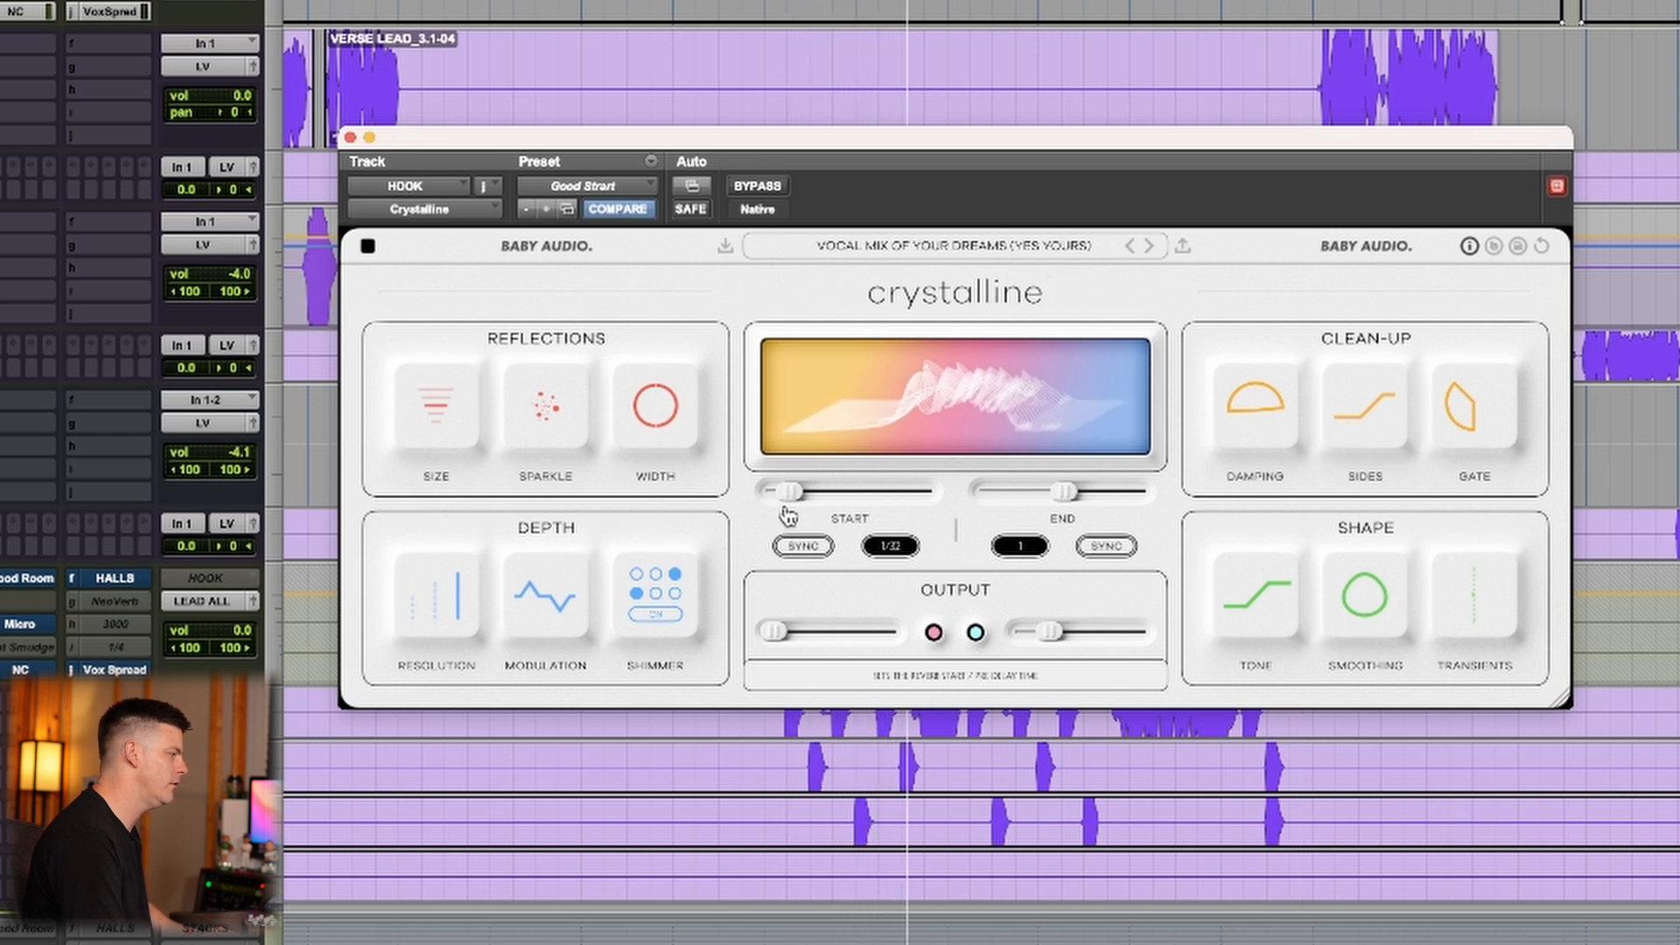
{"action": "left_click_drag", "start_coordinate": [785, 505], "coordinate": [809, 505]}
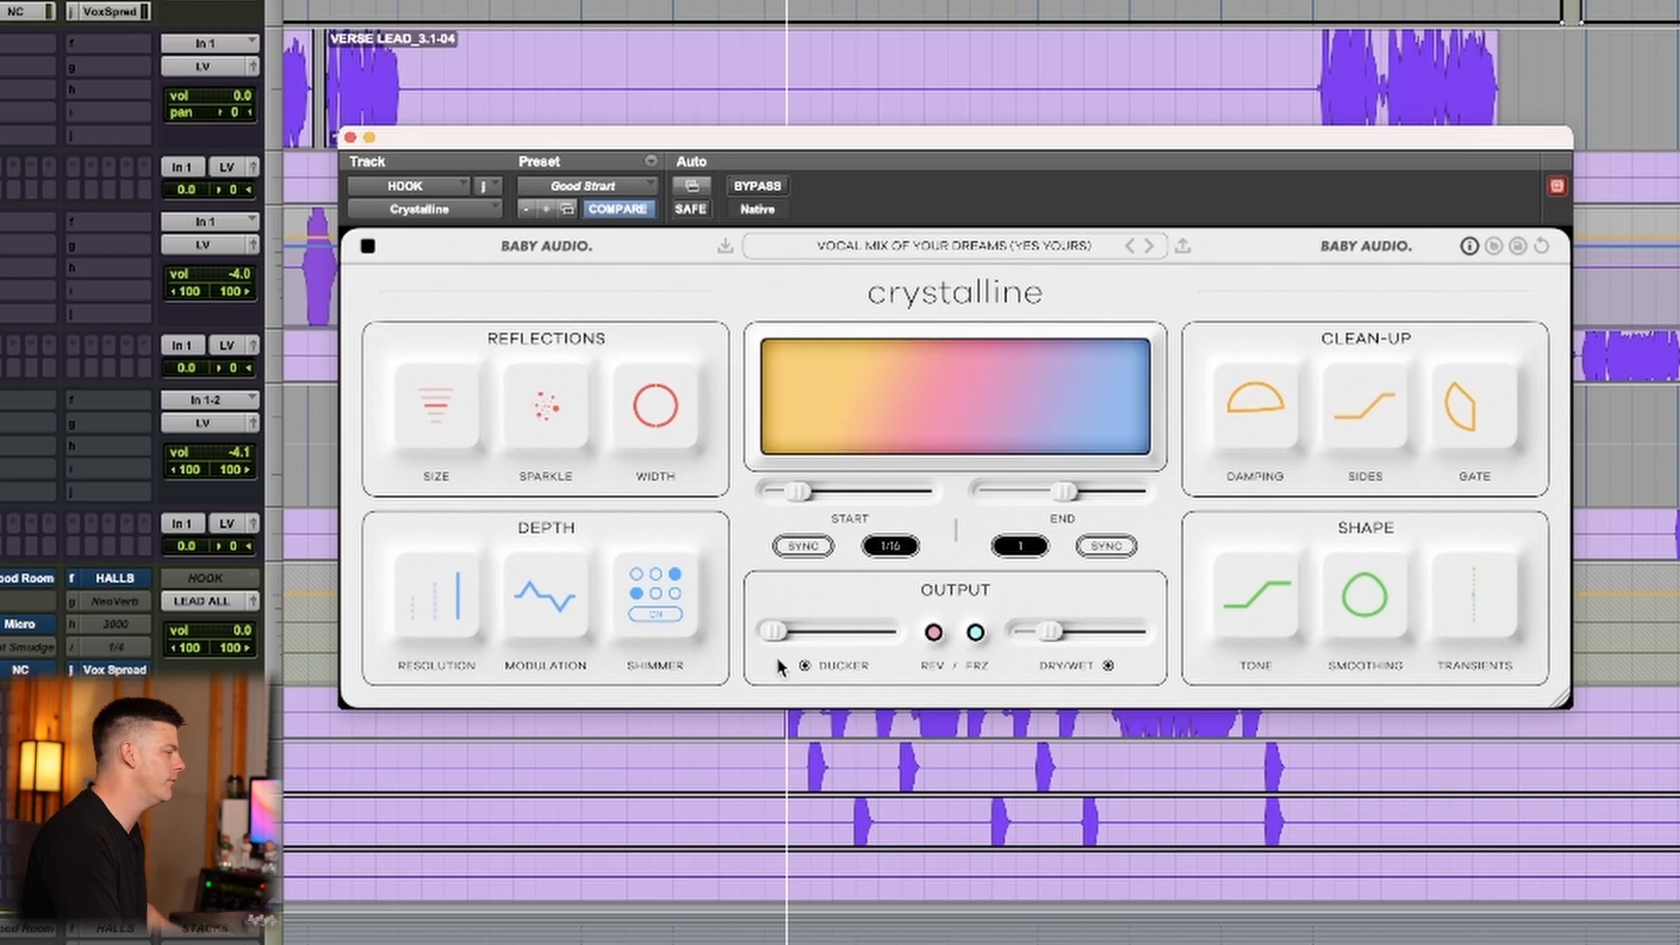
Set the reverb's end to 2 and start to Zero, auditioning a raised Ducker before returning it to its minimum
{"action": "left_click_drag", "start_coordinate": [773, 632], "coordinate": [846, 640]}
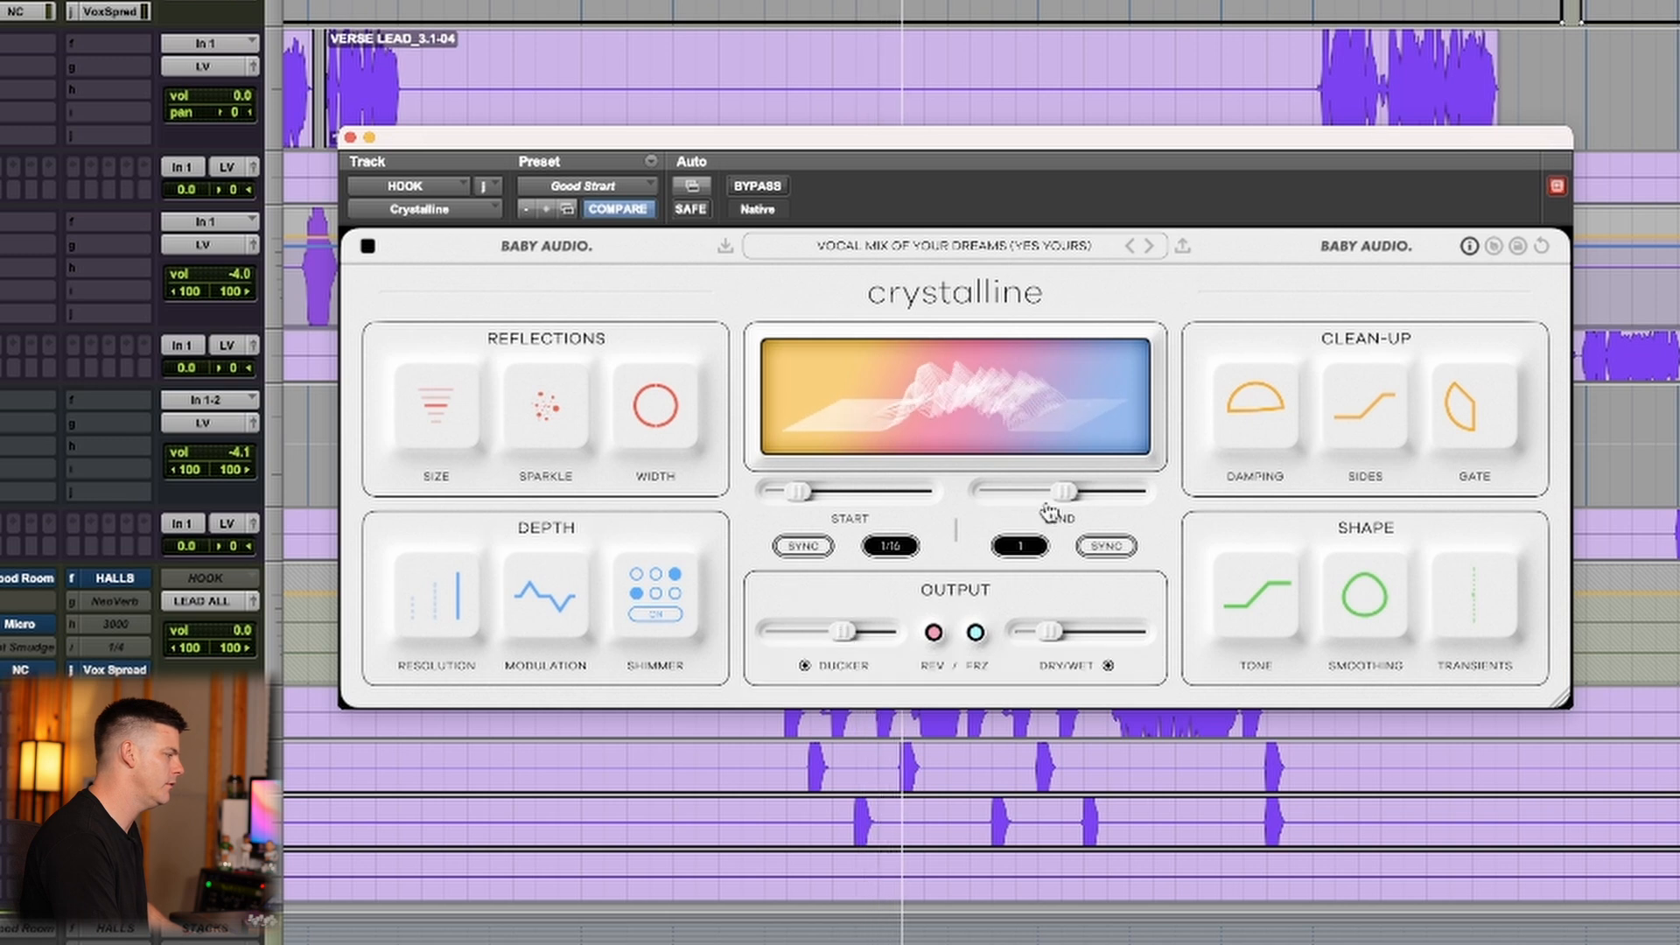
{"action": "left_click_drag", "start_coordinate": [1064, 491], "coordinate": [1109, 500]}
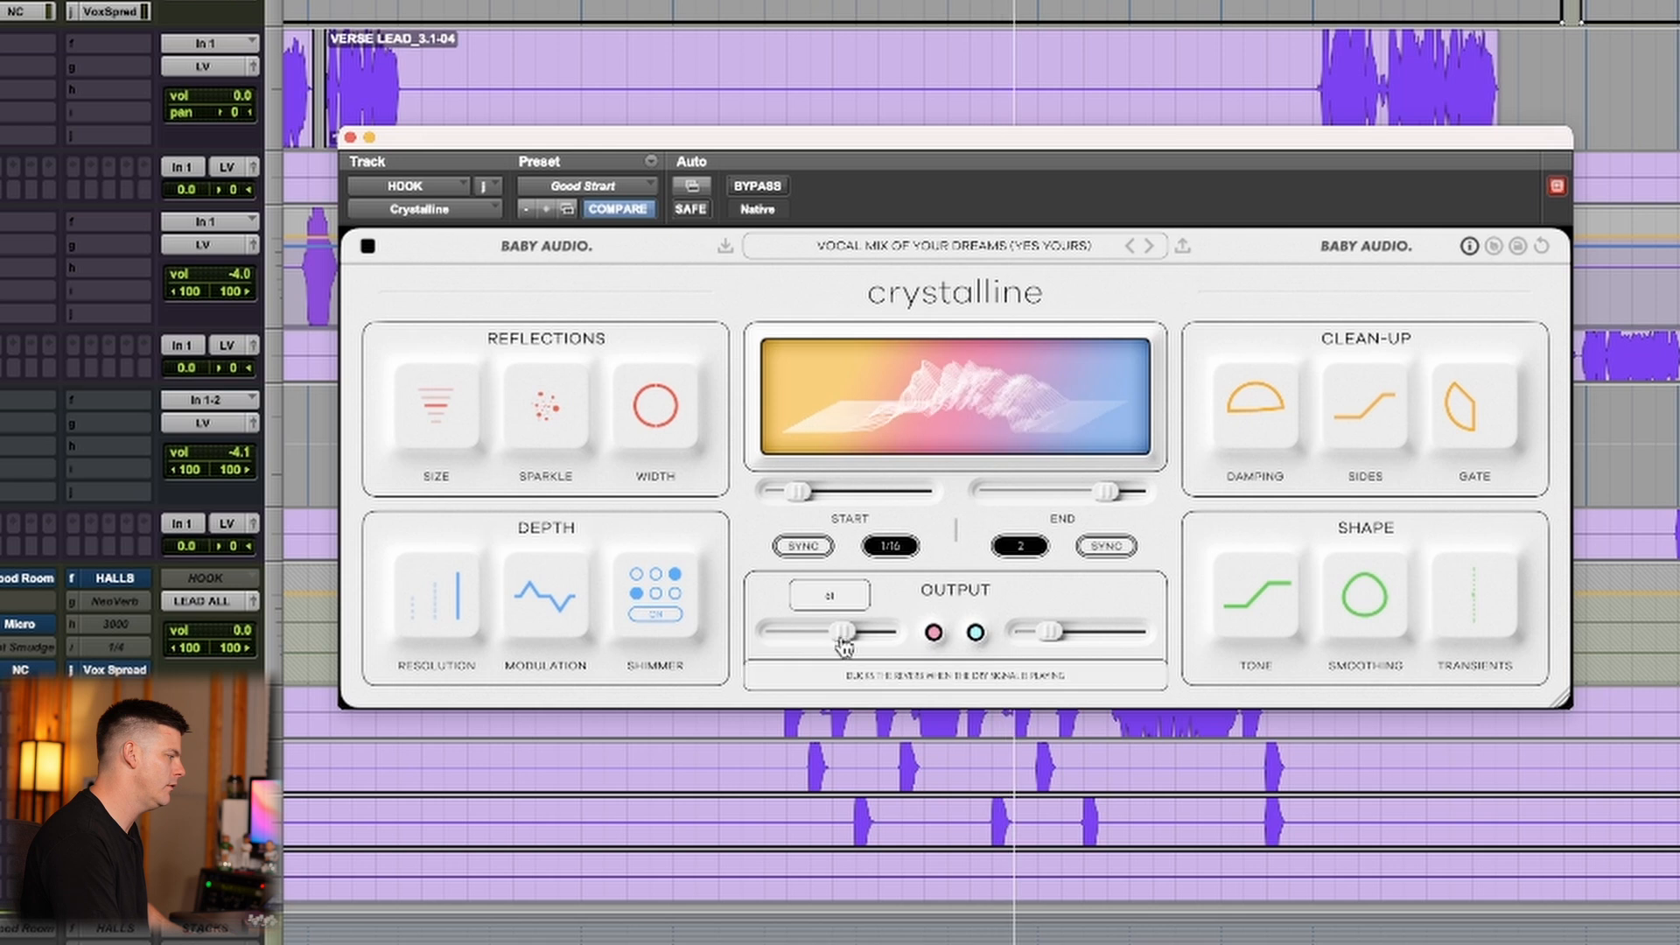
{"action": "left_click_drag", "start_coordinate": [842, 636], "coordinate": [828, 641]}
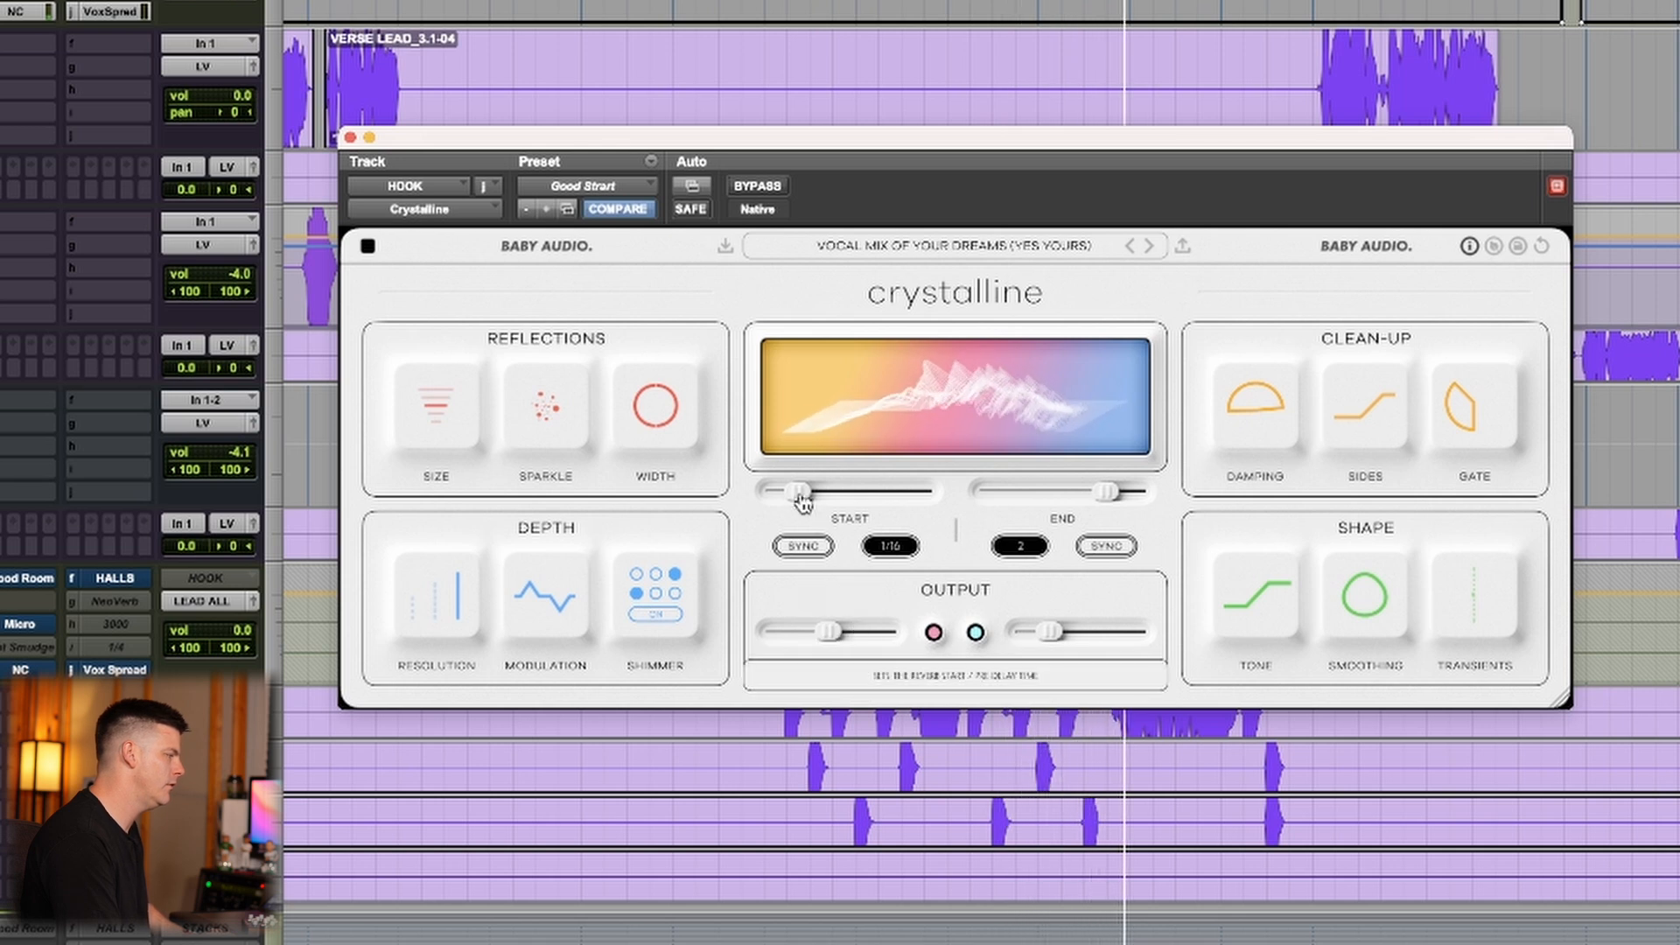
{"action": "left_click_drag", "start_coordinate": [806, 510], "coordinate": [627, 497]}
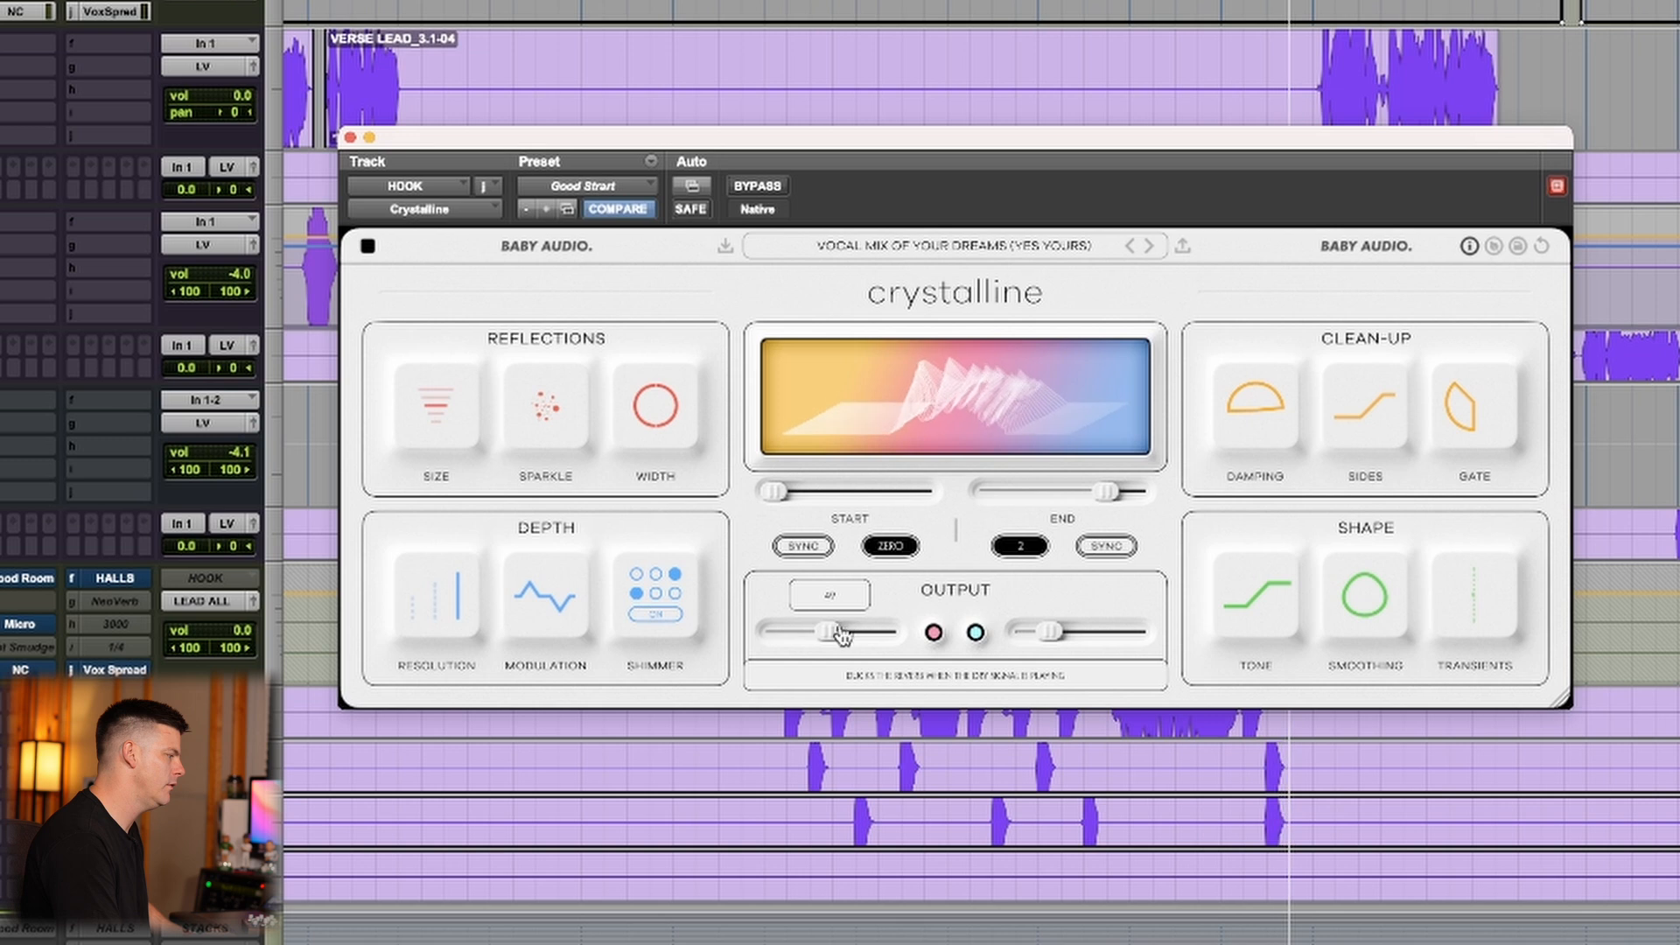
{"action": "left_click_drag", "start_coordinate": [826, 631], "coordinate": [809, 633]}
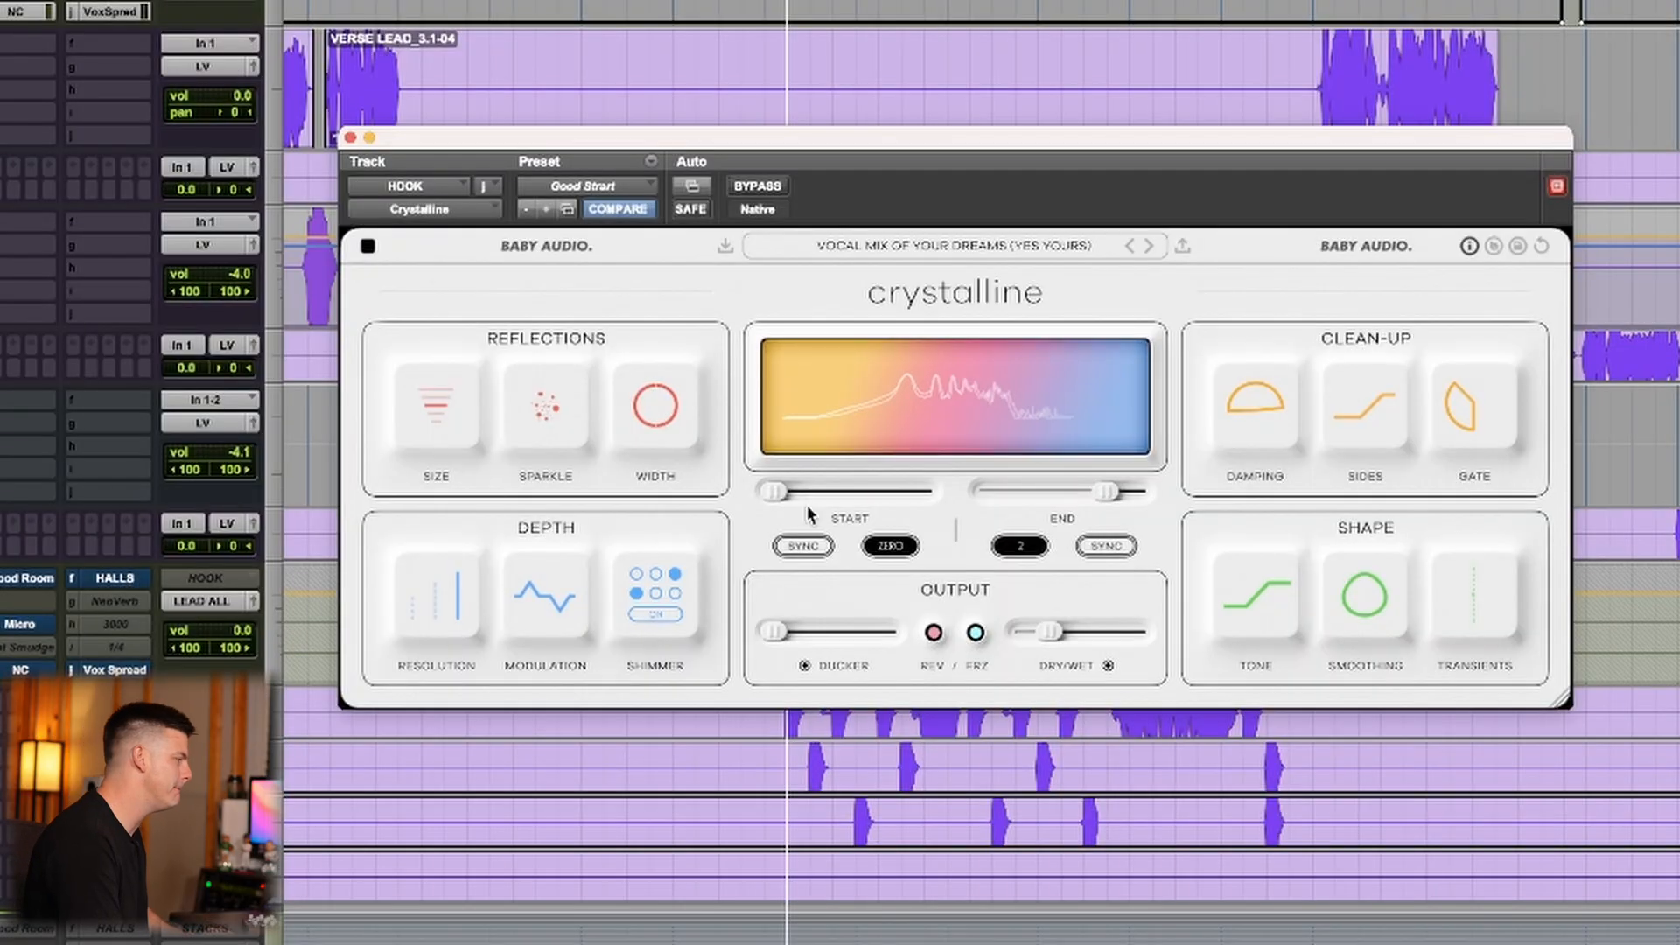
Widen the hook vocal's reverb to extra wide and audition the Sparkle during playback
{"action": "left_click_drag", "start_coordinate": [643, 405], "coordinate": [672, 212]}
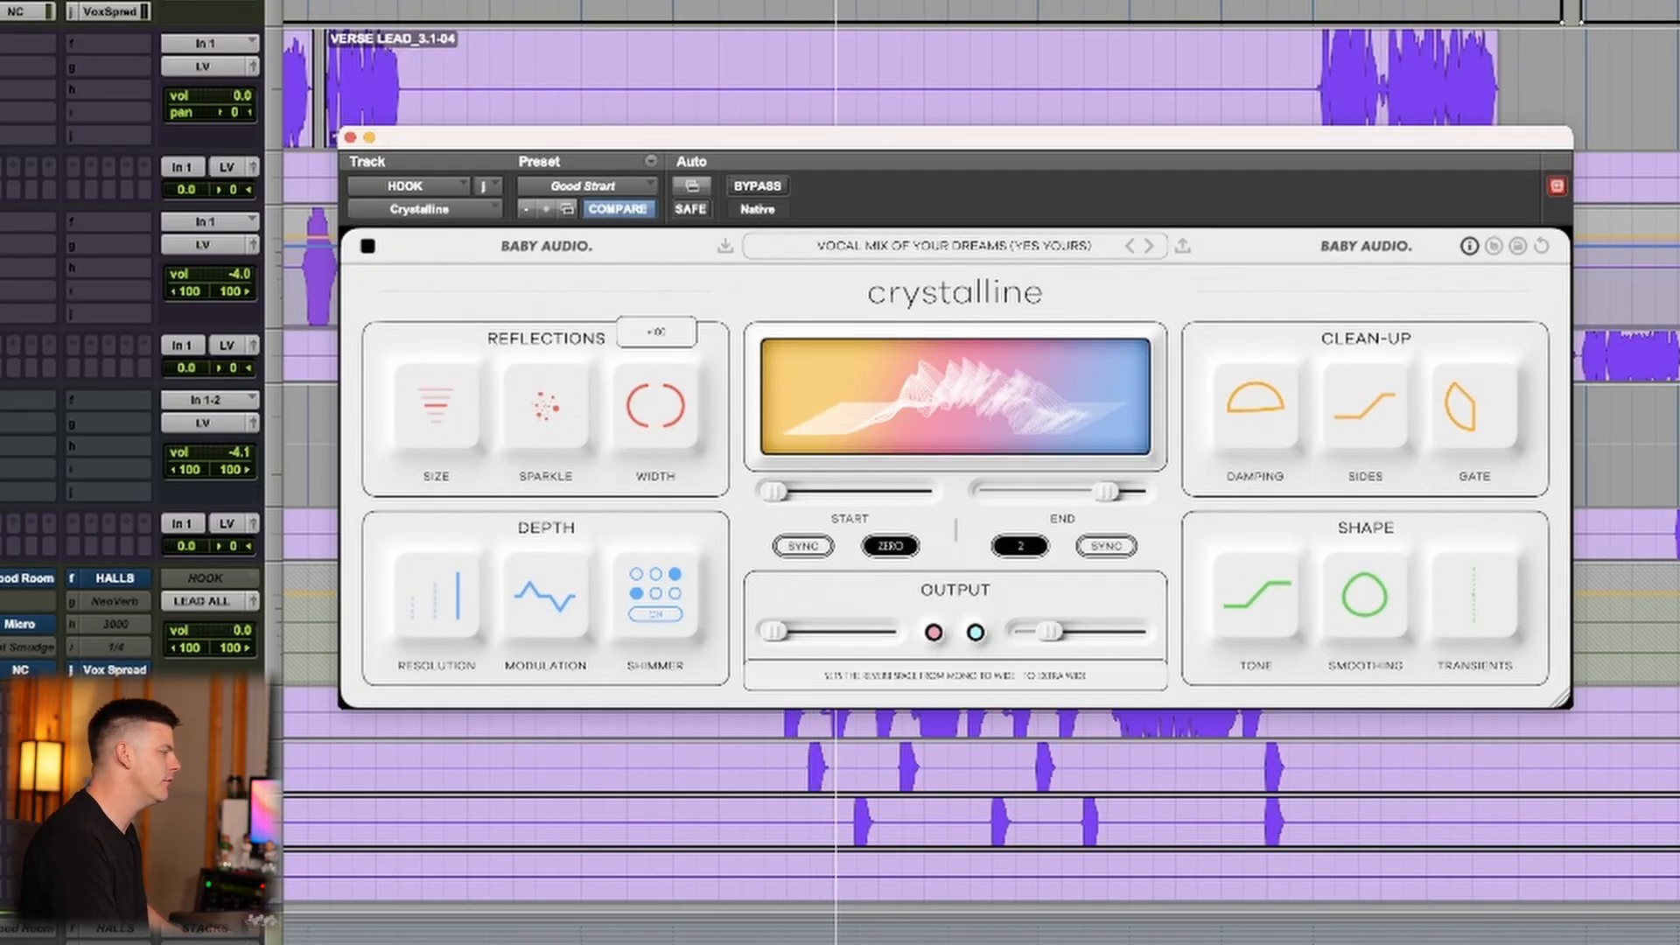
{"action": "left_click_drag", "start_coordinate": [517, 439], "coordinate": [566, 9]}
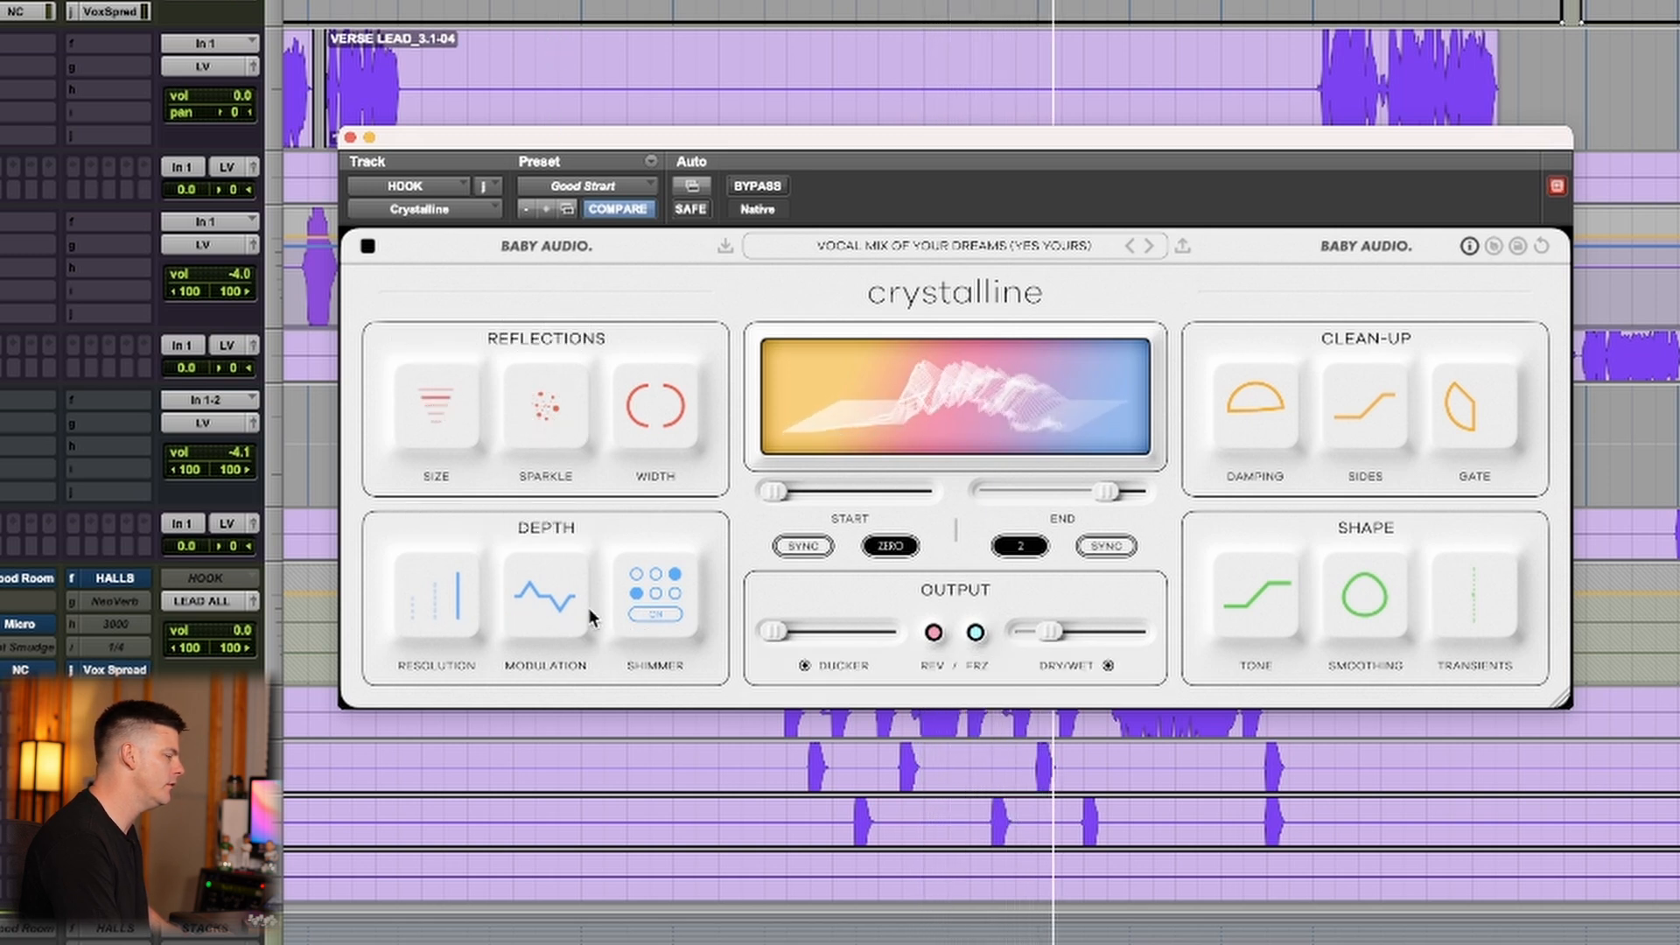
Set the upper Shimmer row to its middle option and the lower row to its last option, auditioning the middle one first
{"action": "left_click", "coordinate": [656, 575]}
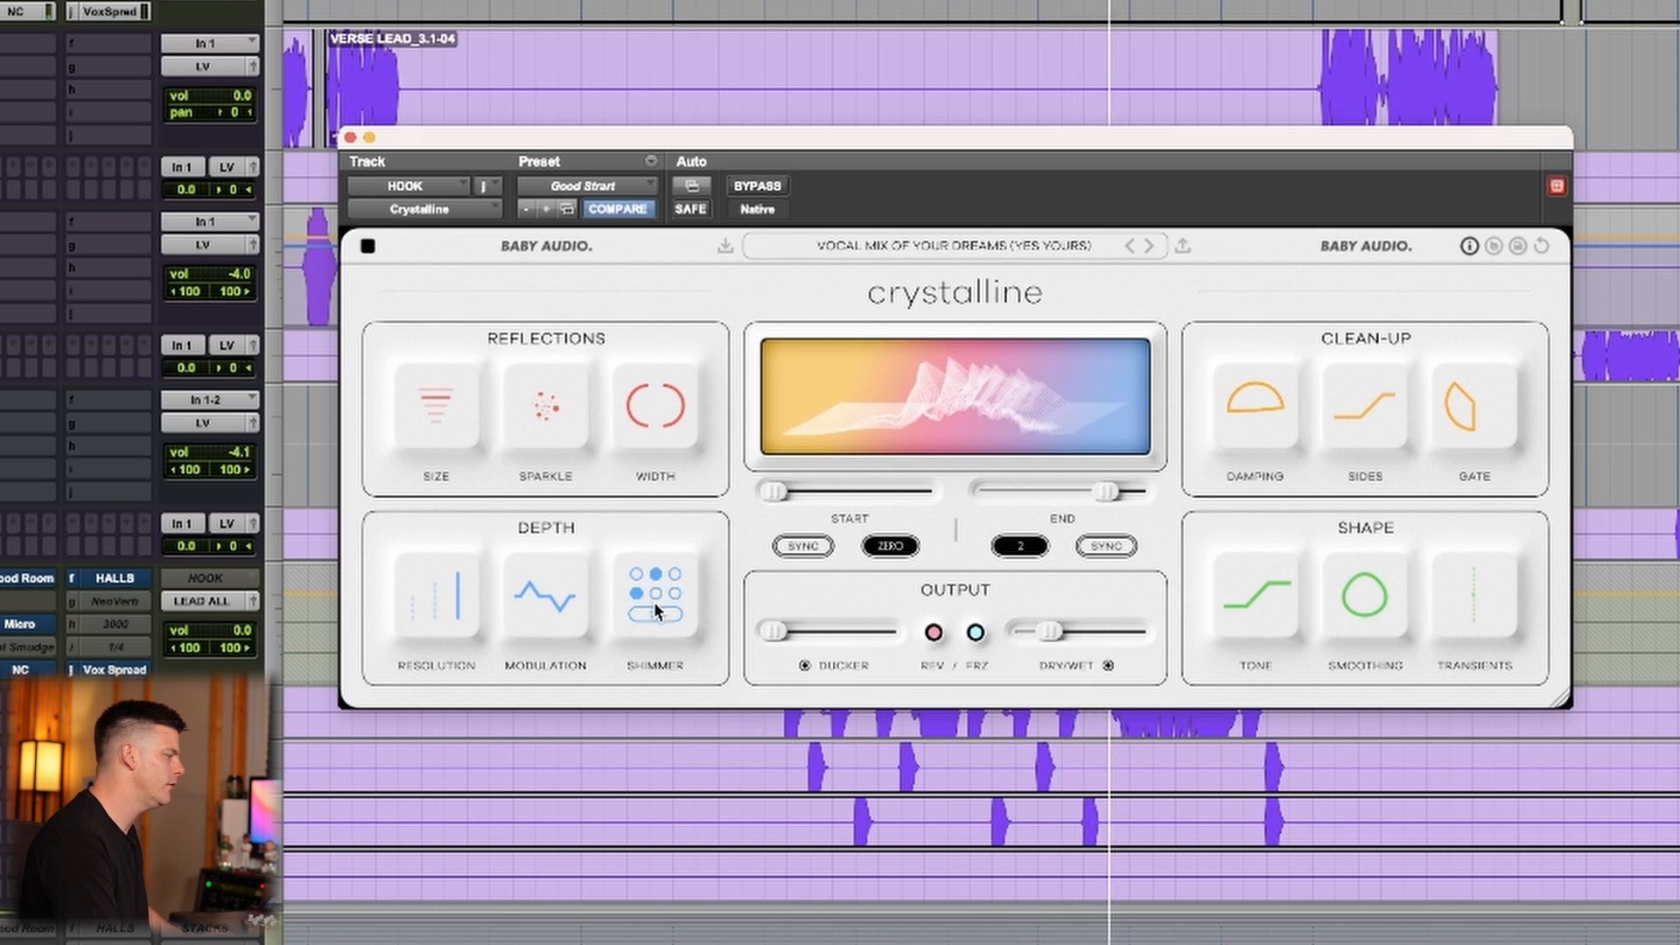
{"action": "left_click", "coordinate": [656, 595]}
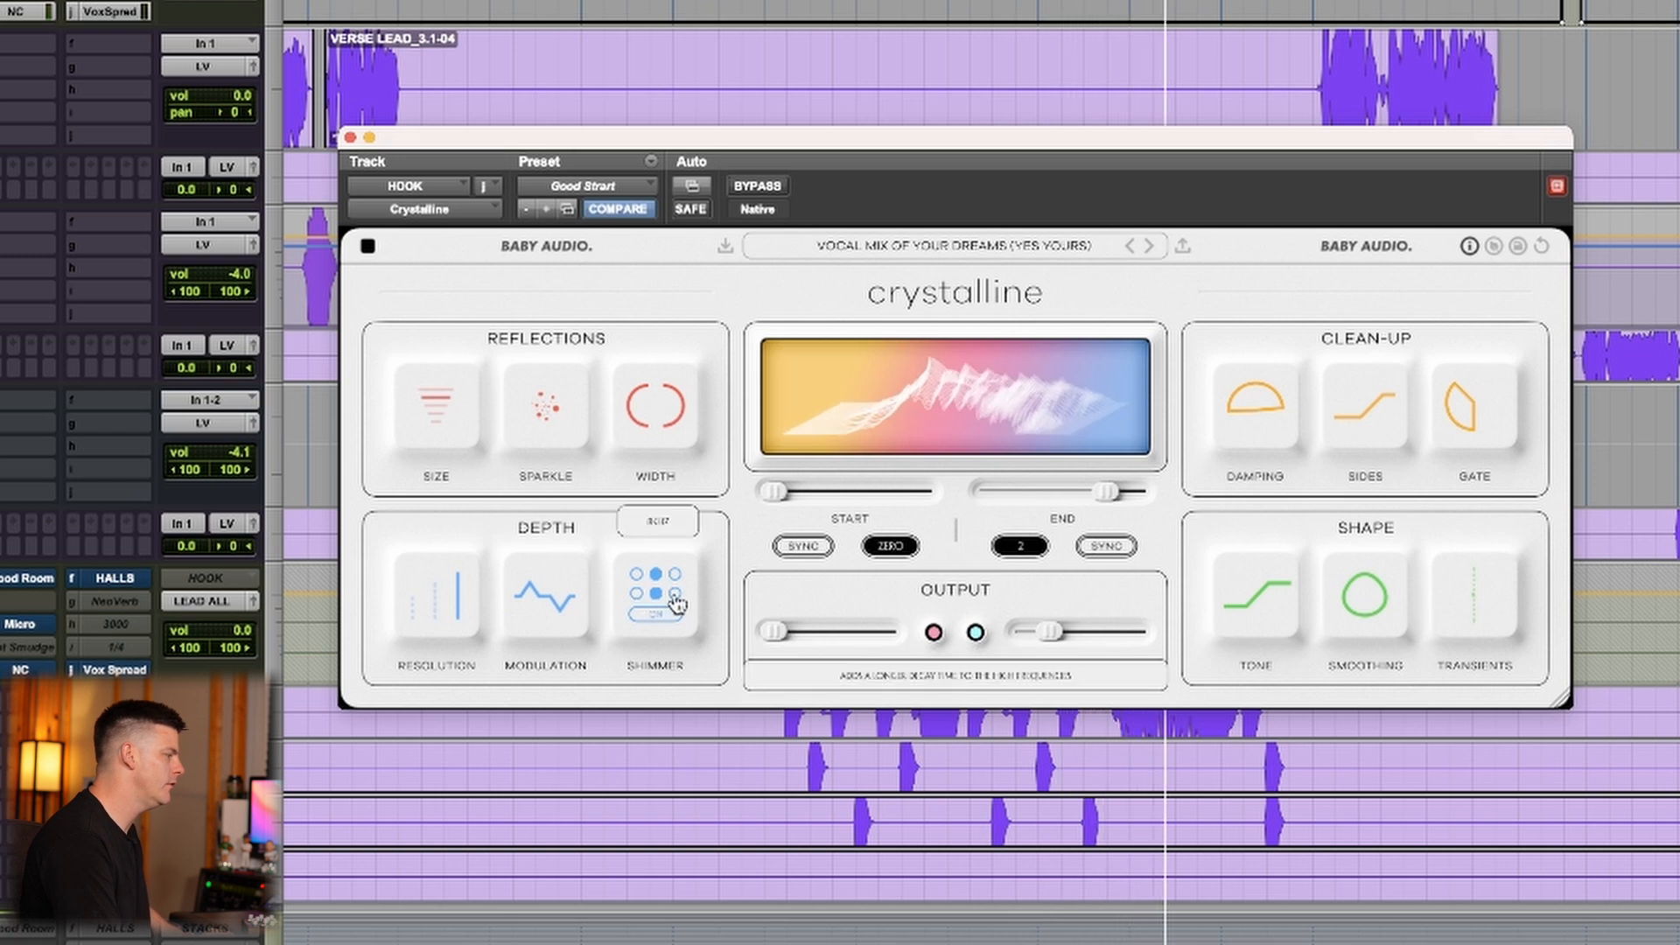
Narrow the Damping filters and reduce the Tone and Smoothing, auditioning the Smoothing at 0
{"action": "mouse_move", "coordinate": [1290, 448]}
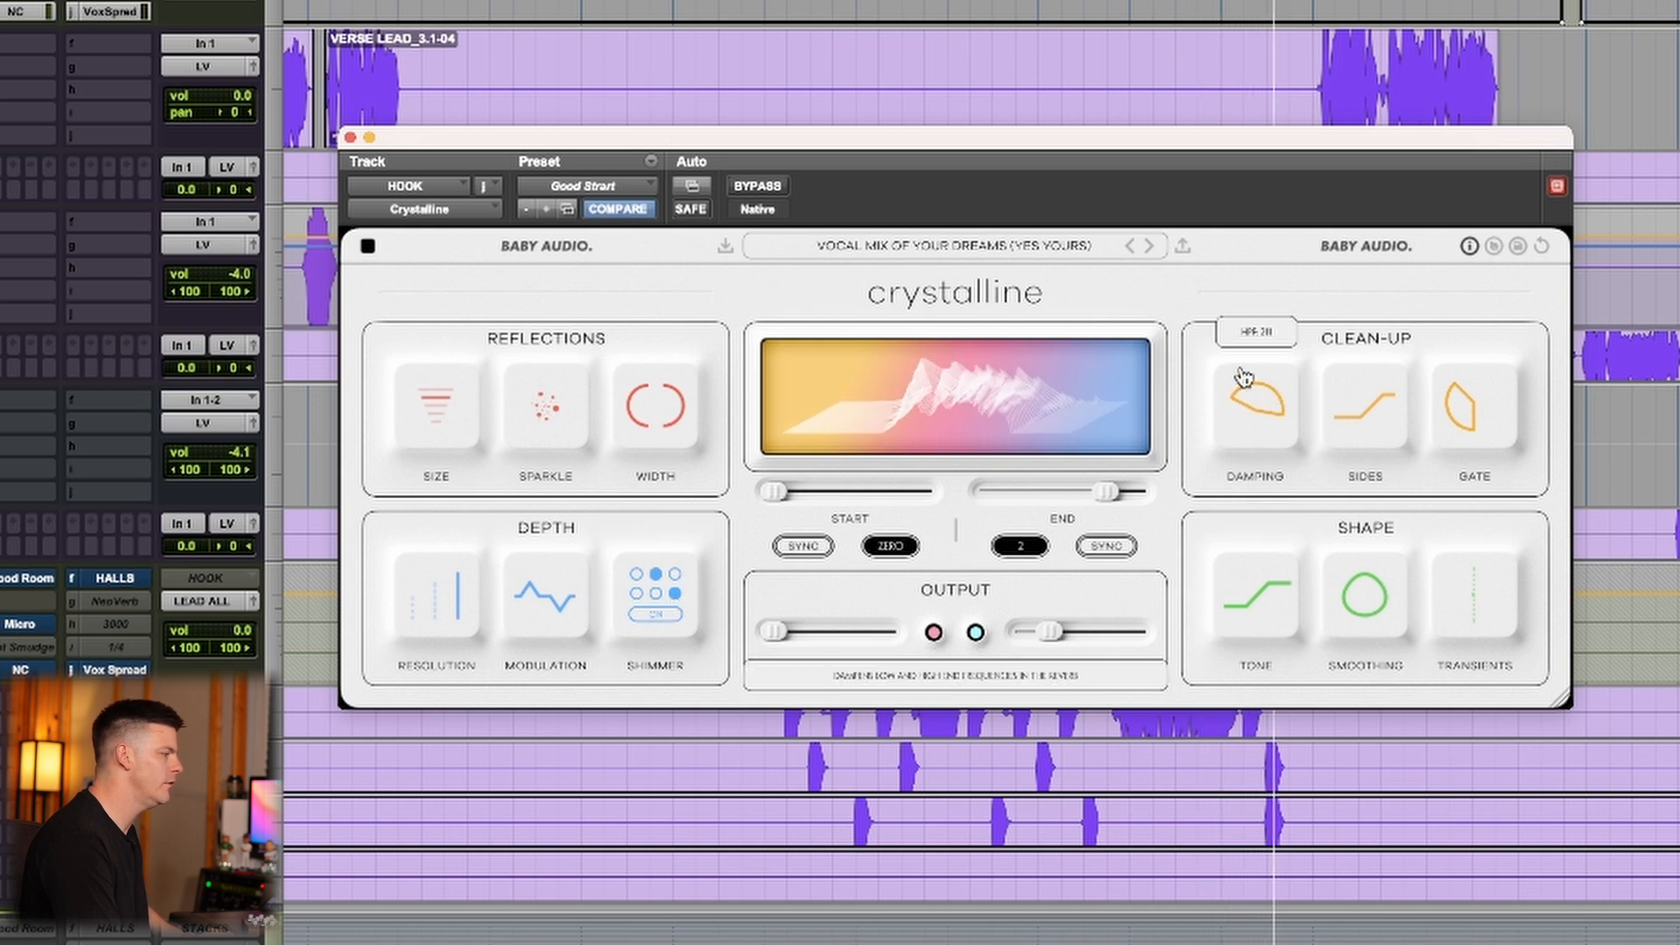
{"action": "mouse_move", "coordinate": [1287, 604]}
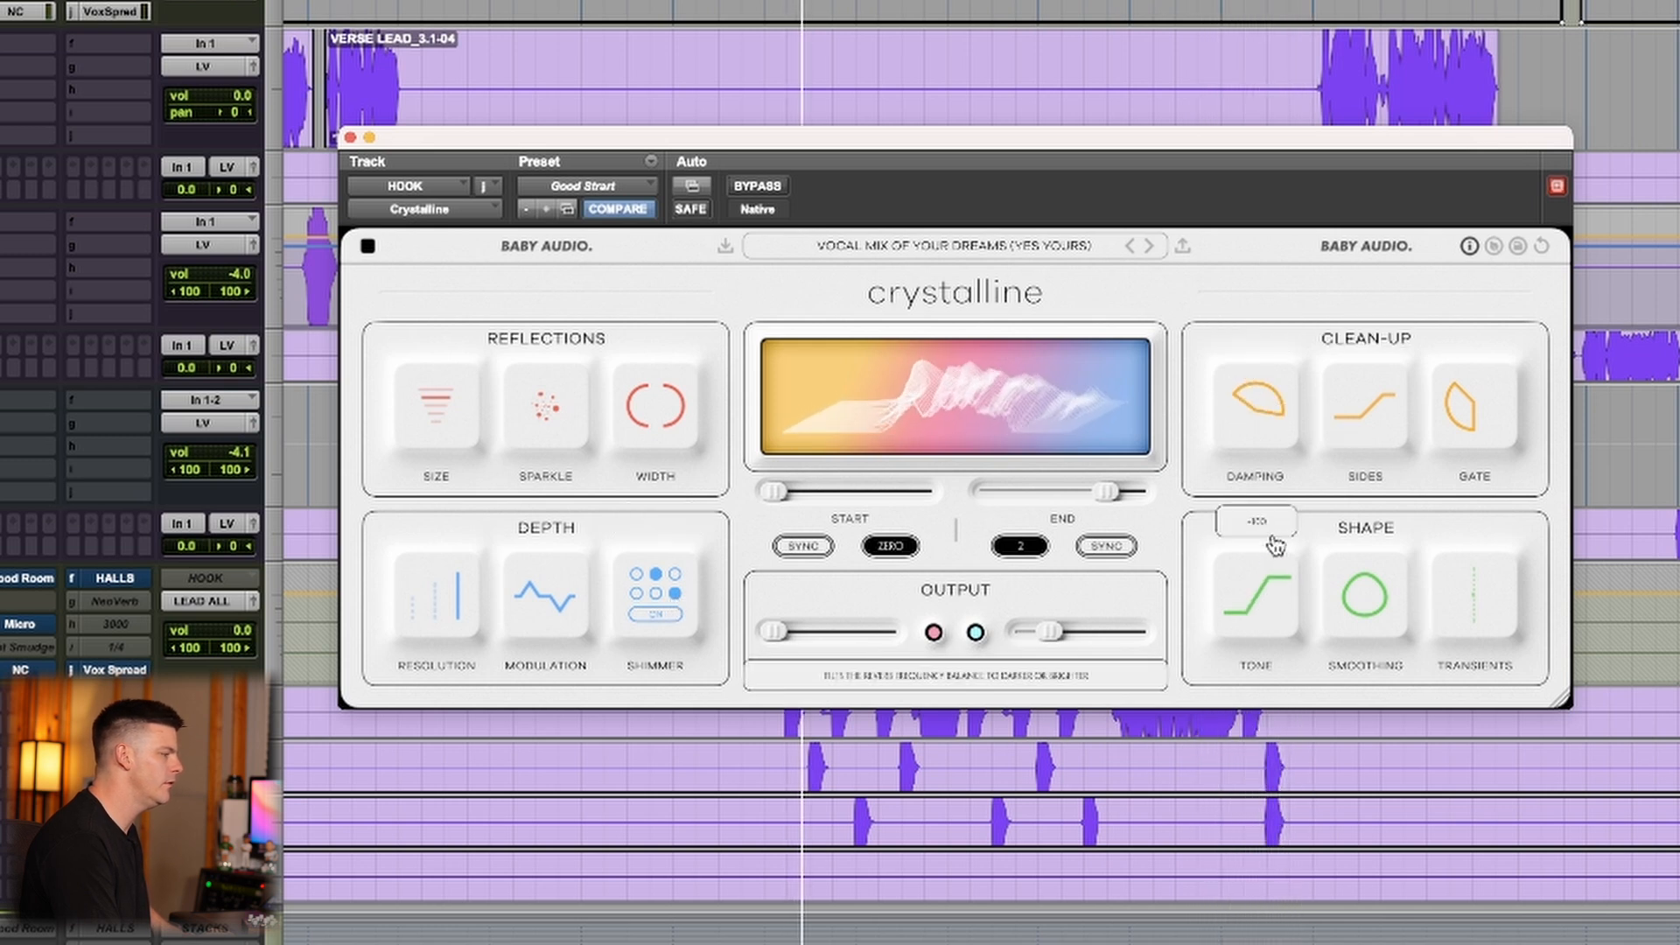
{"action": "mouse_move", "coordinate": [1370, 619]}
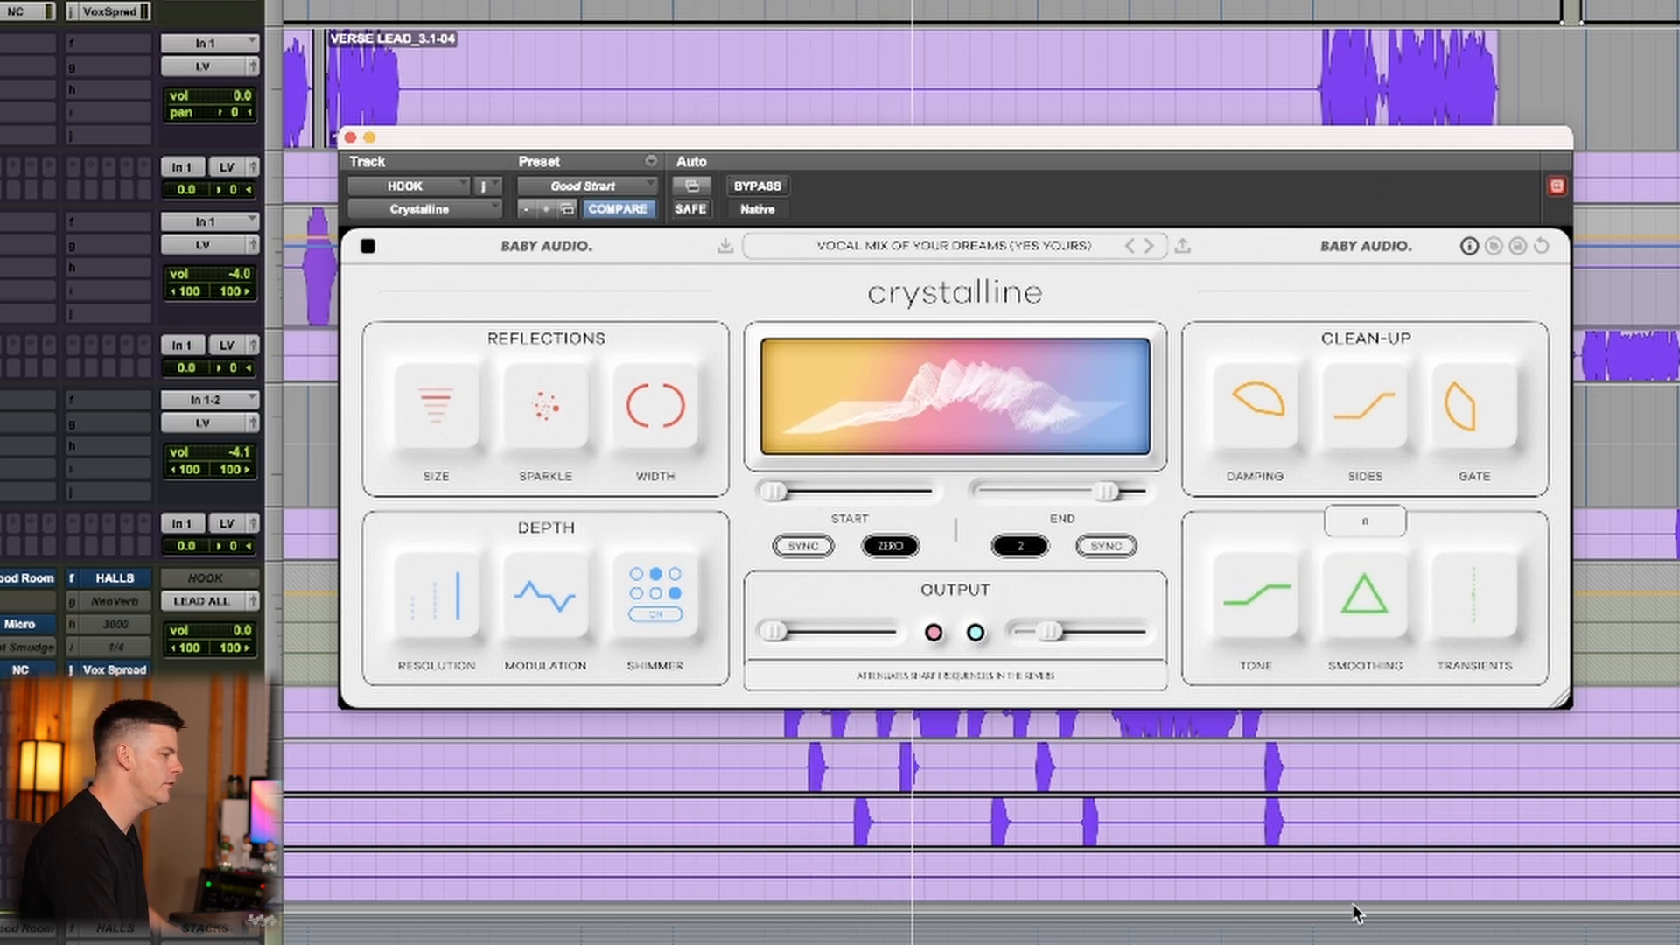
Set the Transients' Attack to +100 and raise the Gate threshold from its off position
{"action": "mouse_move", "coordinate": [1485, 612]}
{"action": "left_click_drag", "start_coordinate": [1485, 612], "coordinate": [1459, 691]}
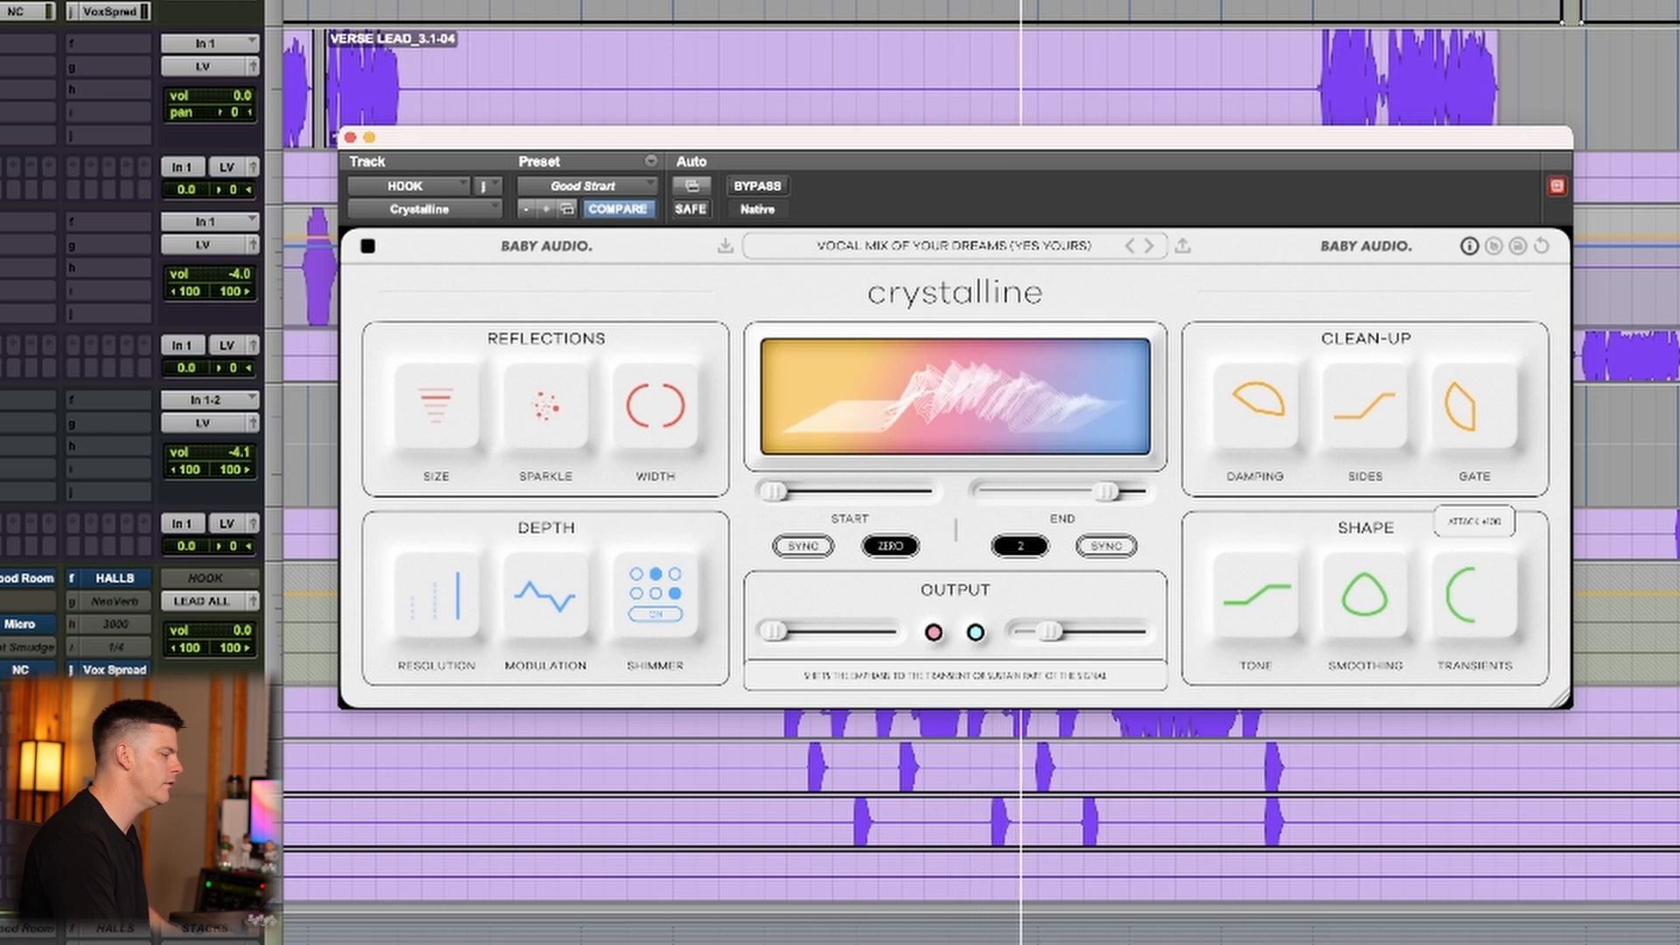
{"action": "mouse_move", "coordinate": [1496, 399]}
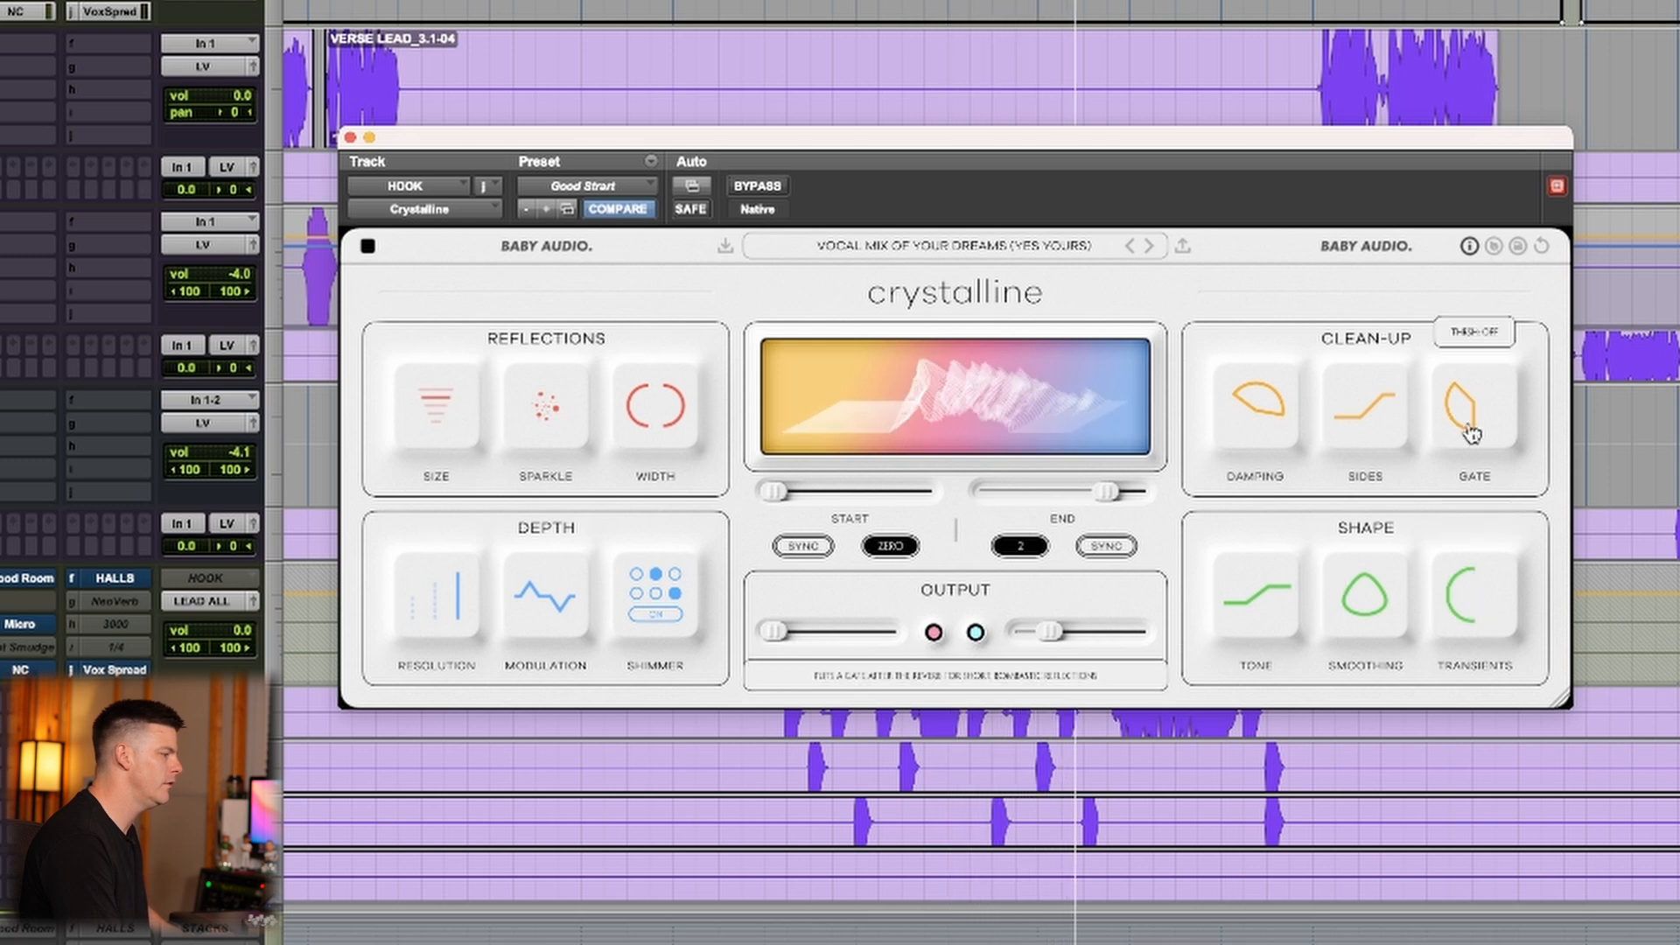
{"action": "left_click_drag", "start_coordinate": [1477, 424], "coordinate": [1514, 265]}
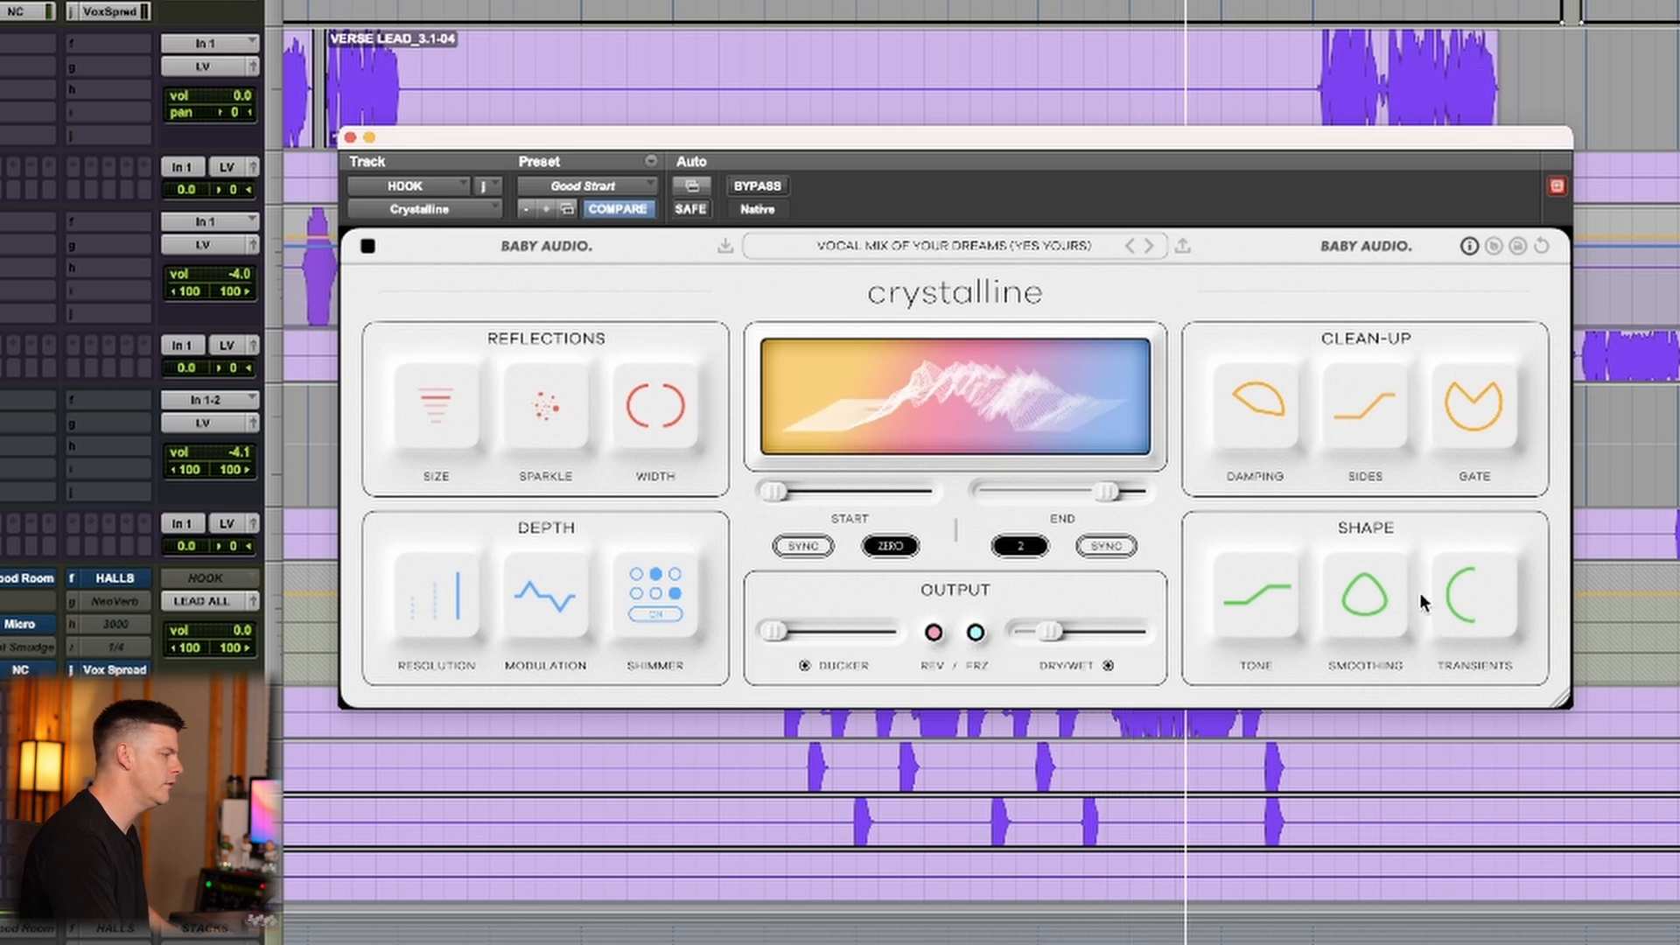
Return the Transients to neutral and raise the Dry/Wet balance slightly
{"action": "mouse_move", "coordinate": [1485, 604]}
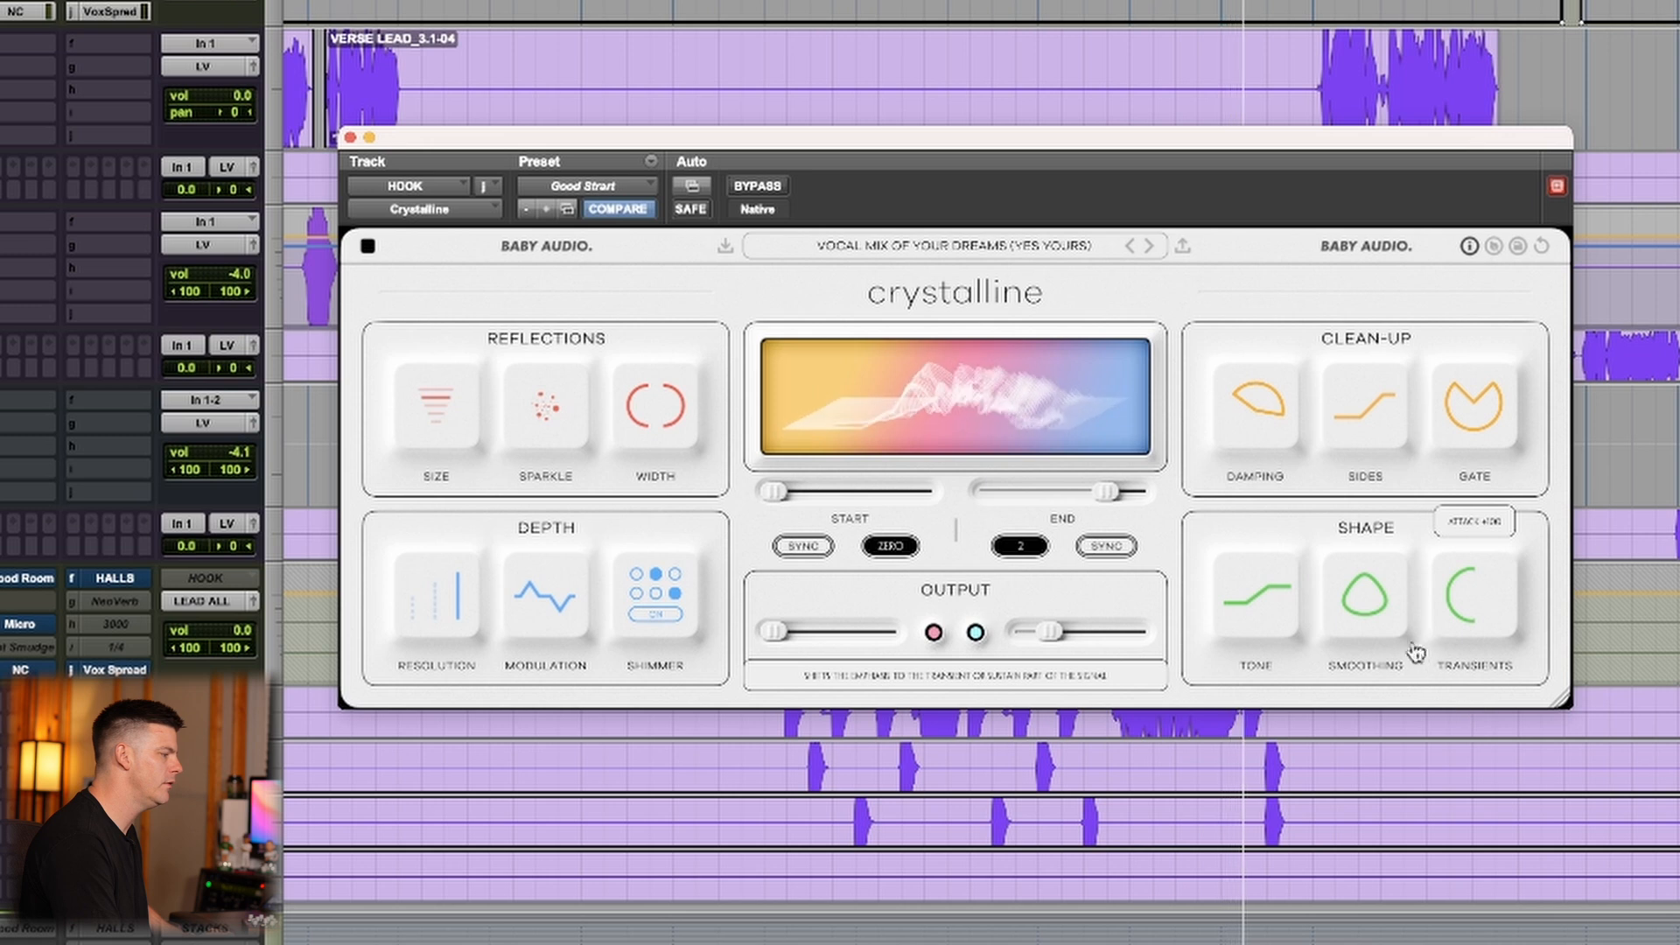
{"action": "left_click_drag", "start_coordinate": [1461, 602], "coordinate": [1347, 568]}
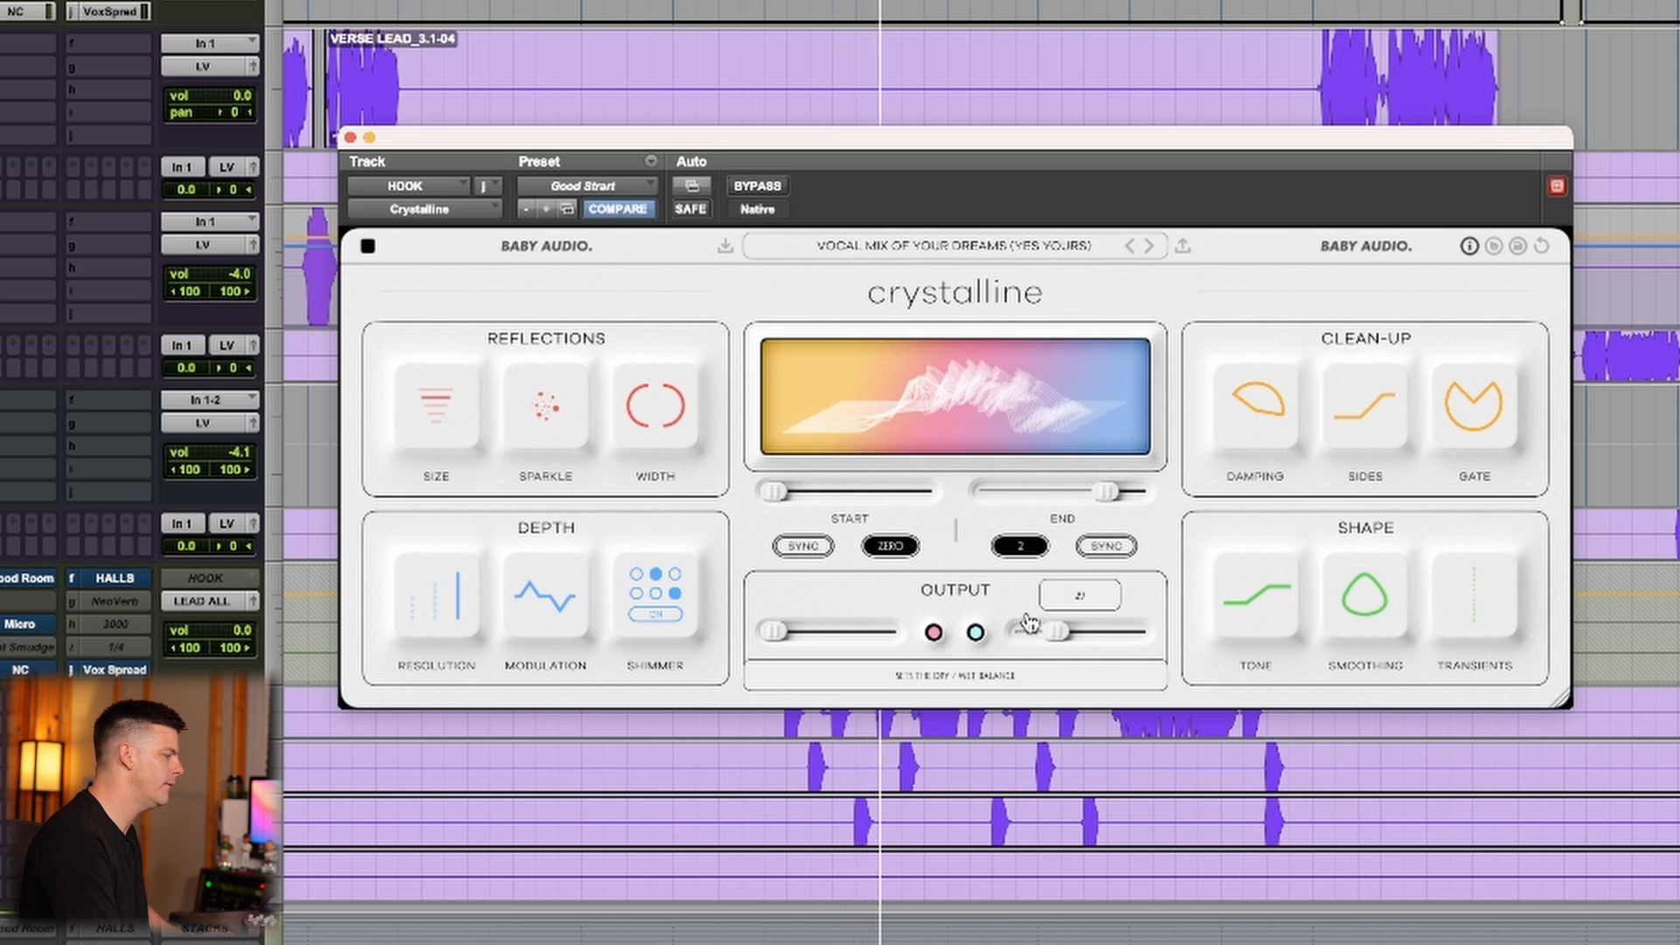
Set the reverb's start to 1/32 and review the Sparkle and Size settings
{"action": "left_click_drag", "start_coordinate": [773, 491], "coordinate": [790, 491]}
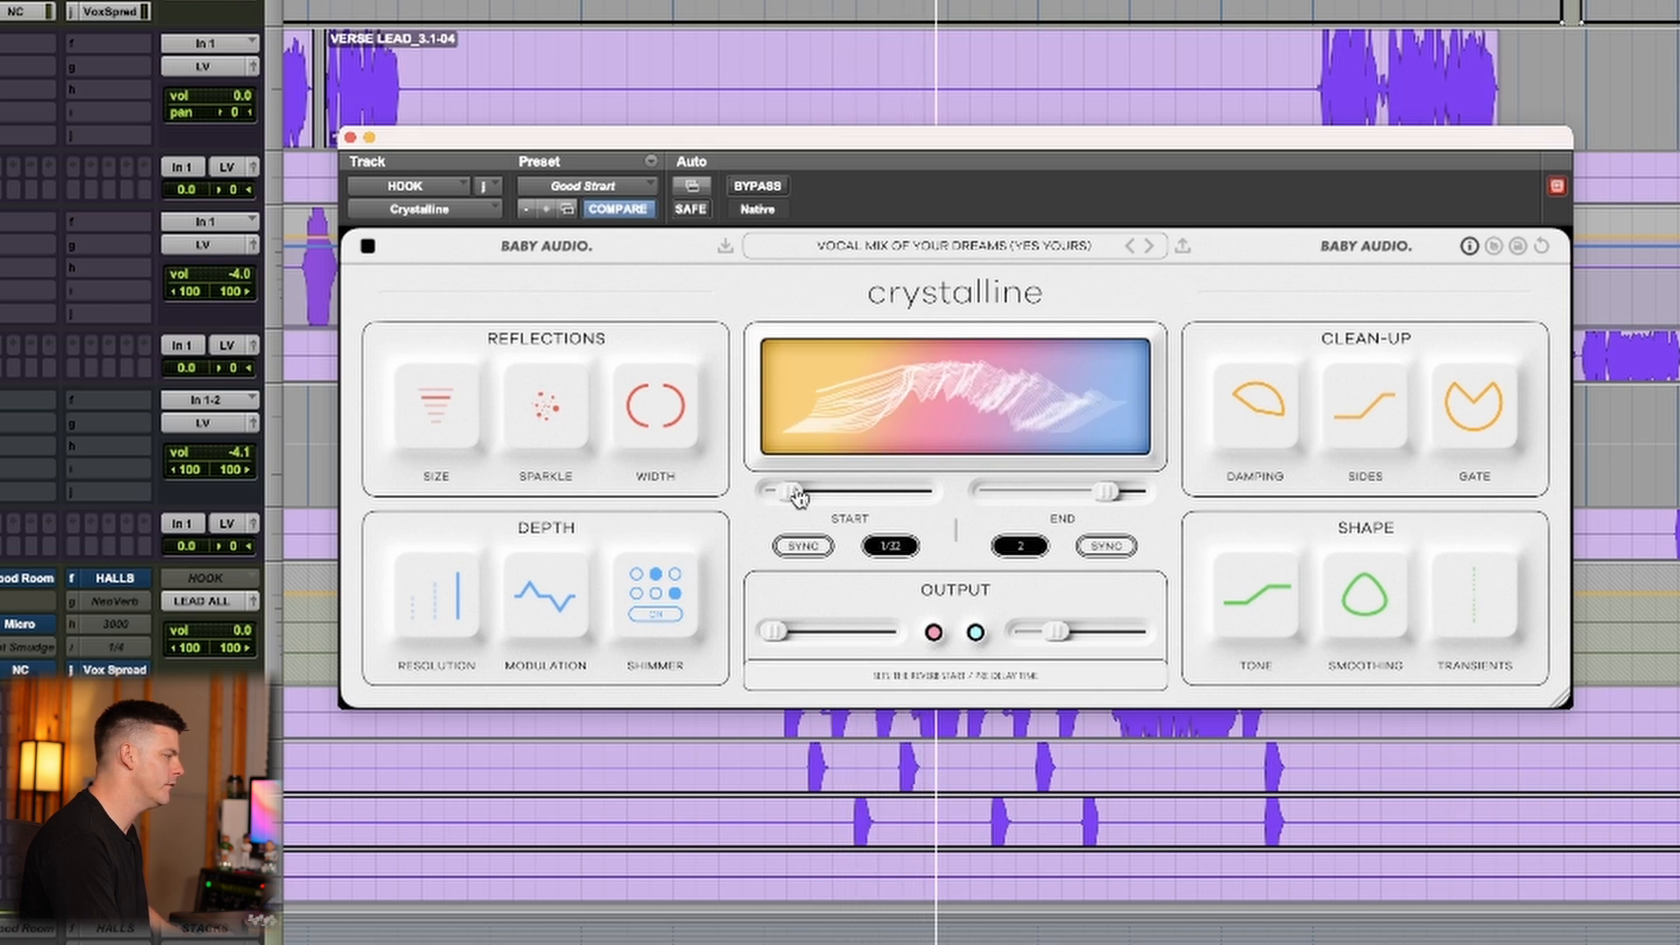
{"action": "mouse_move", "coordinate": [566, 414]}
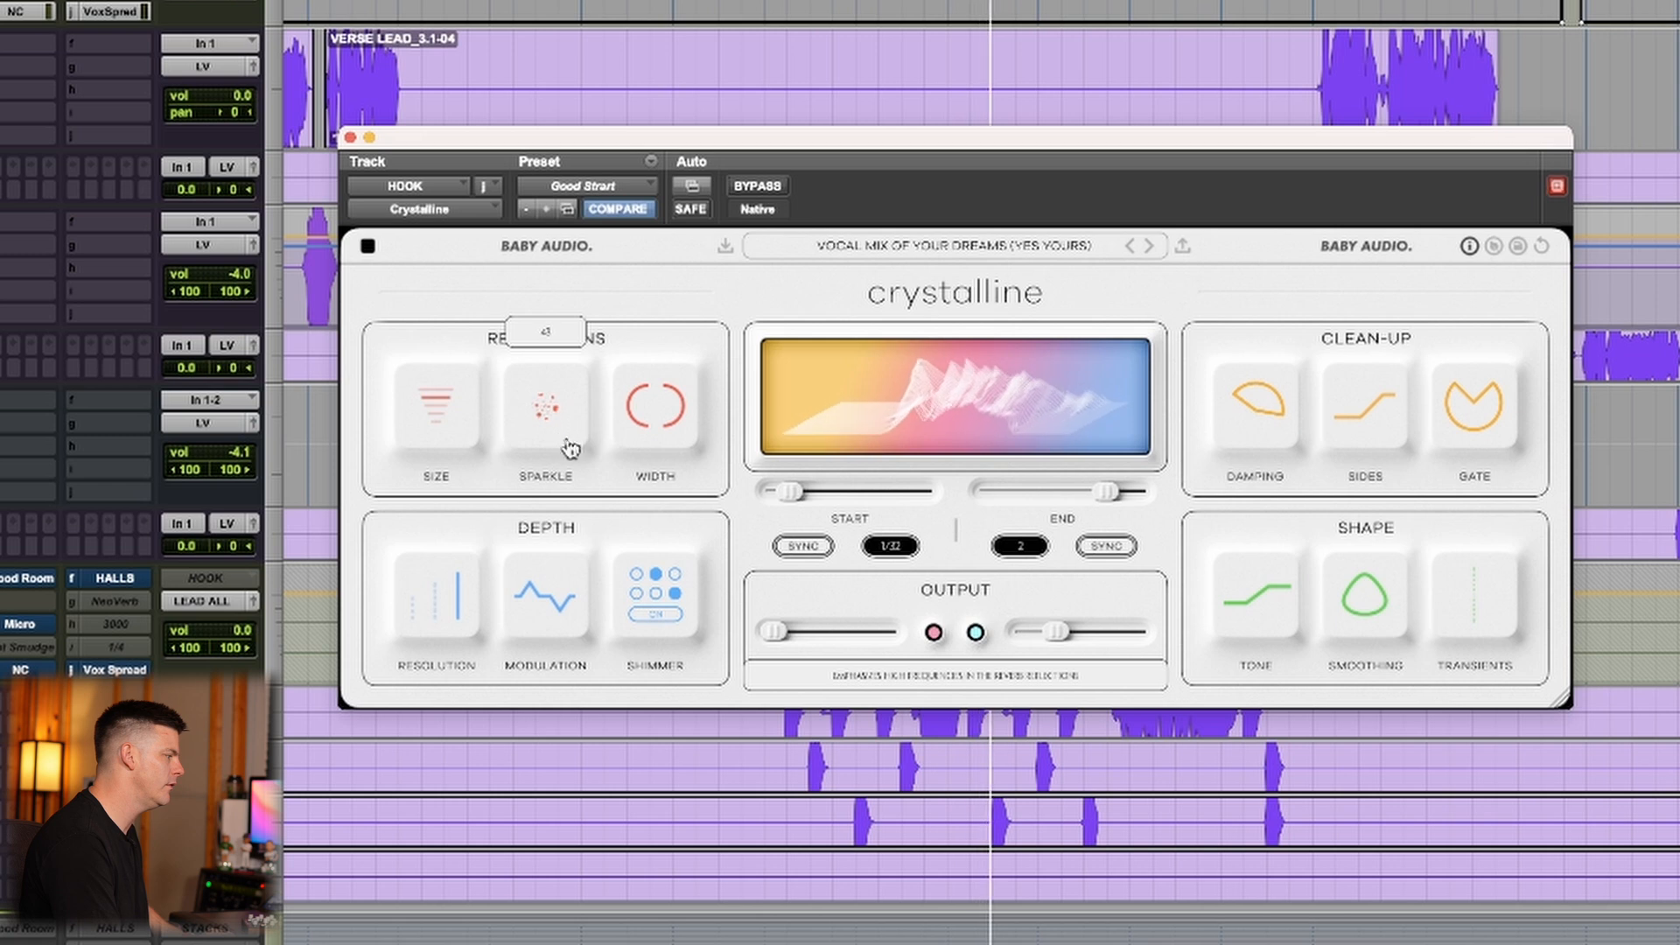
{"action": "mouse_move", "coordinate": [447, 416]}
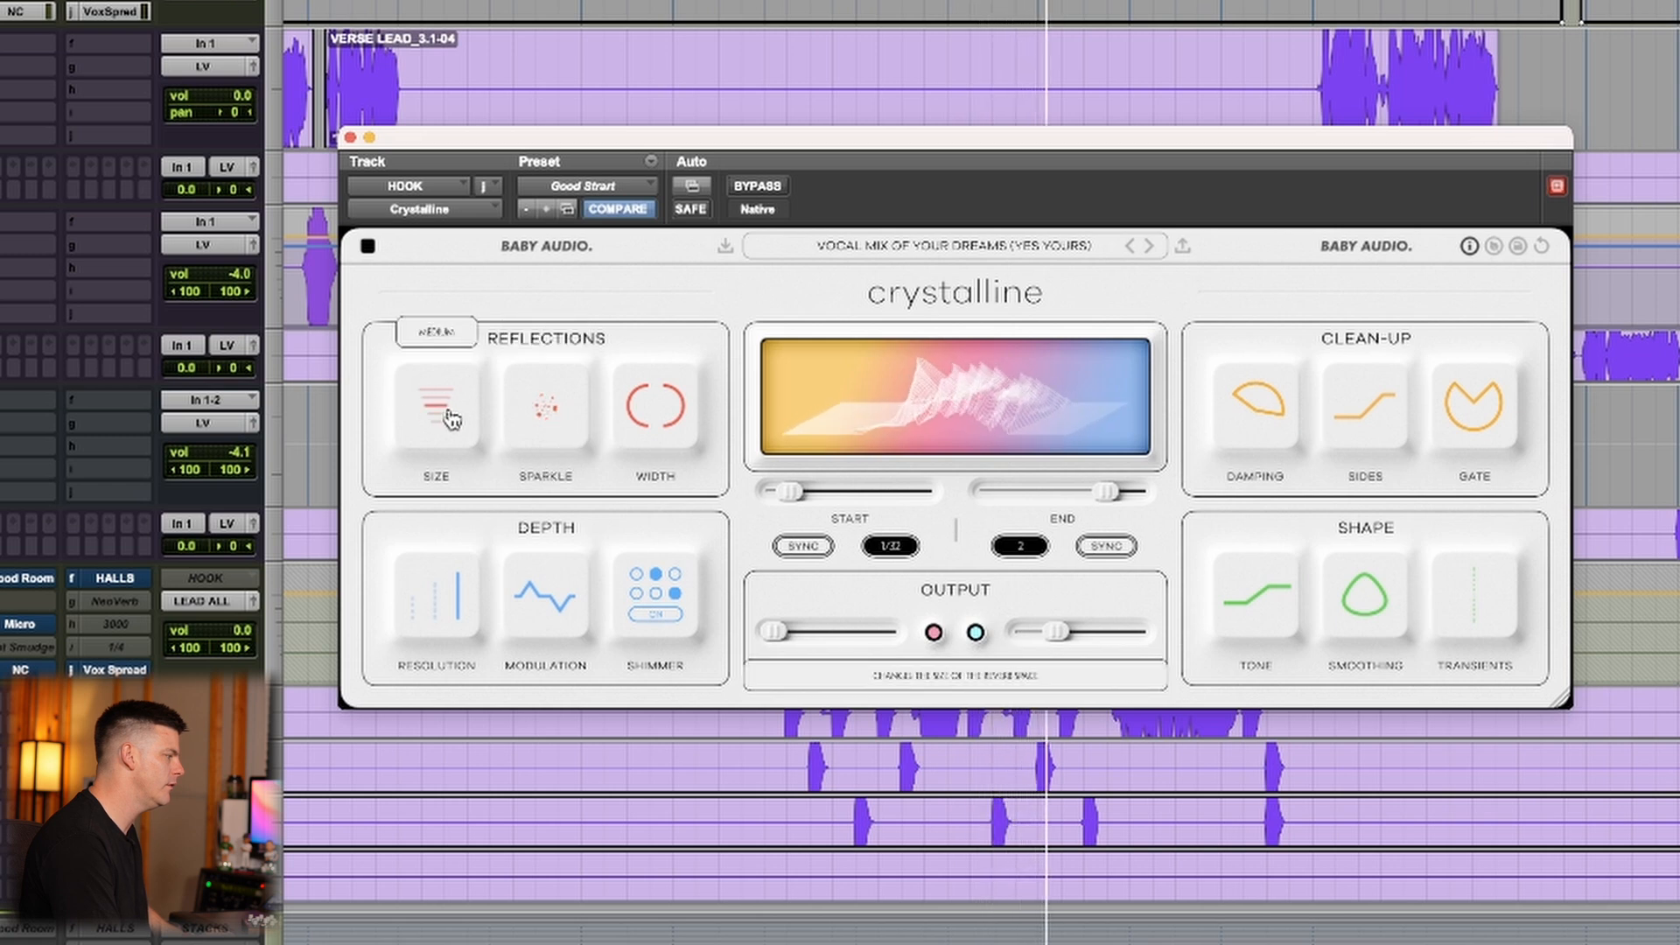